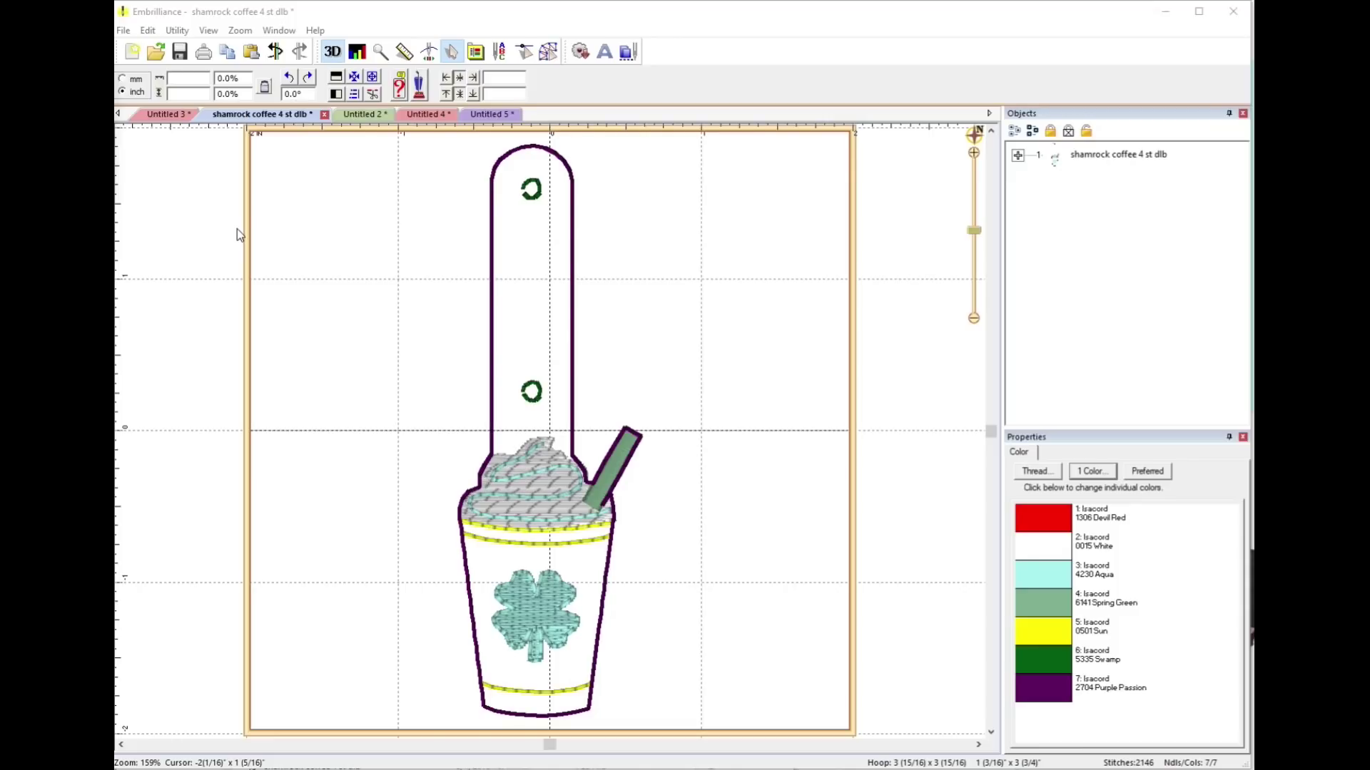
# Examine the Devil Red, Apricot and Purple Passion stitch layers of the lip balm key fob design in Untitled 3
pyautogui.click(154, 115)
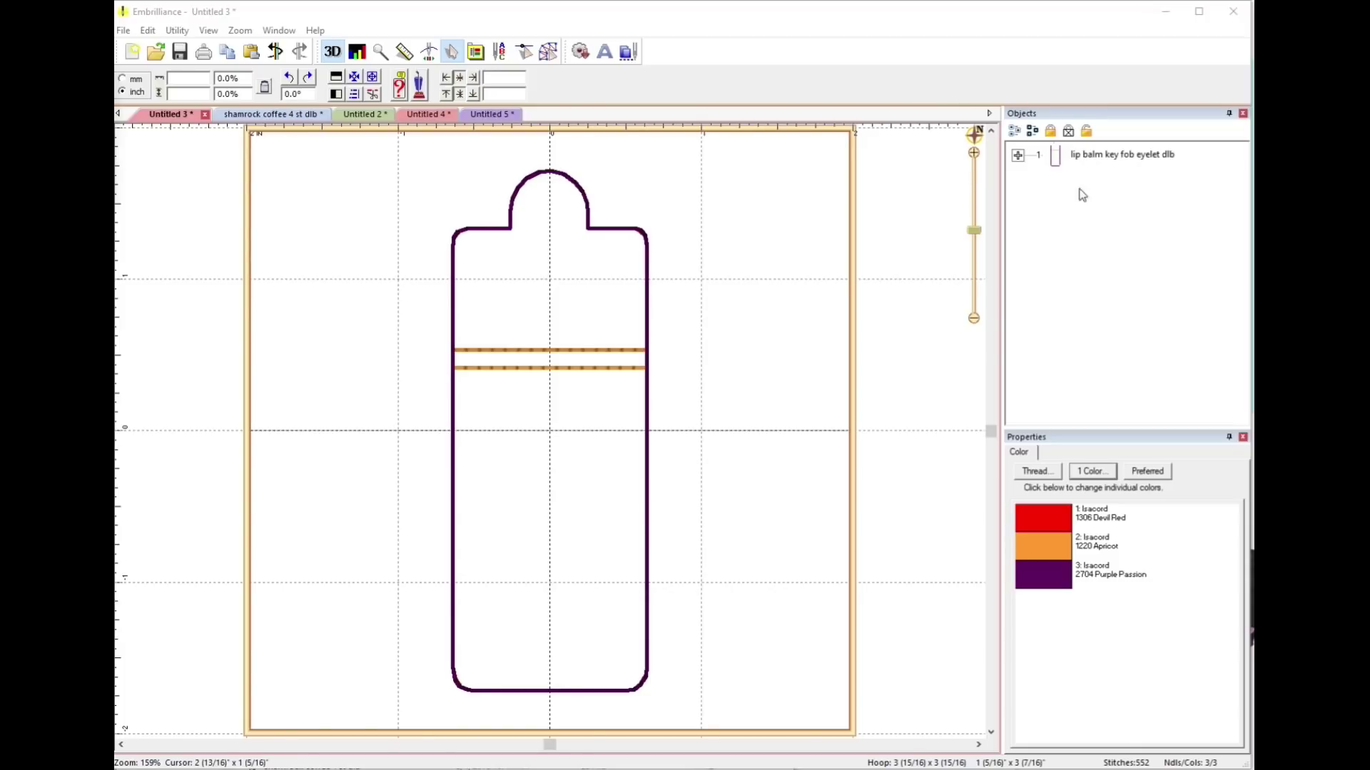
pyautogui.click(1018, 156)
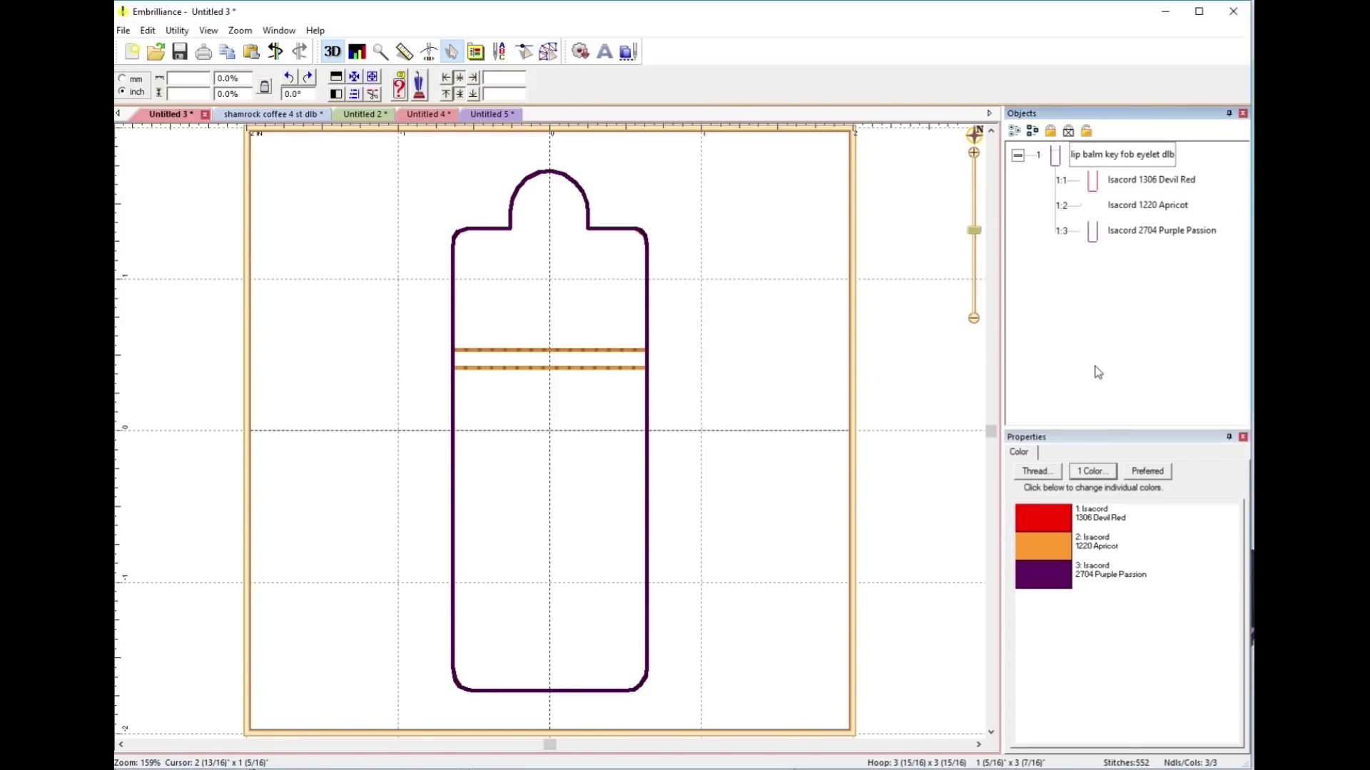
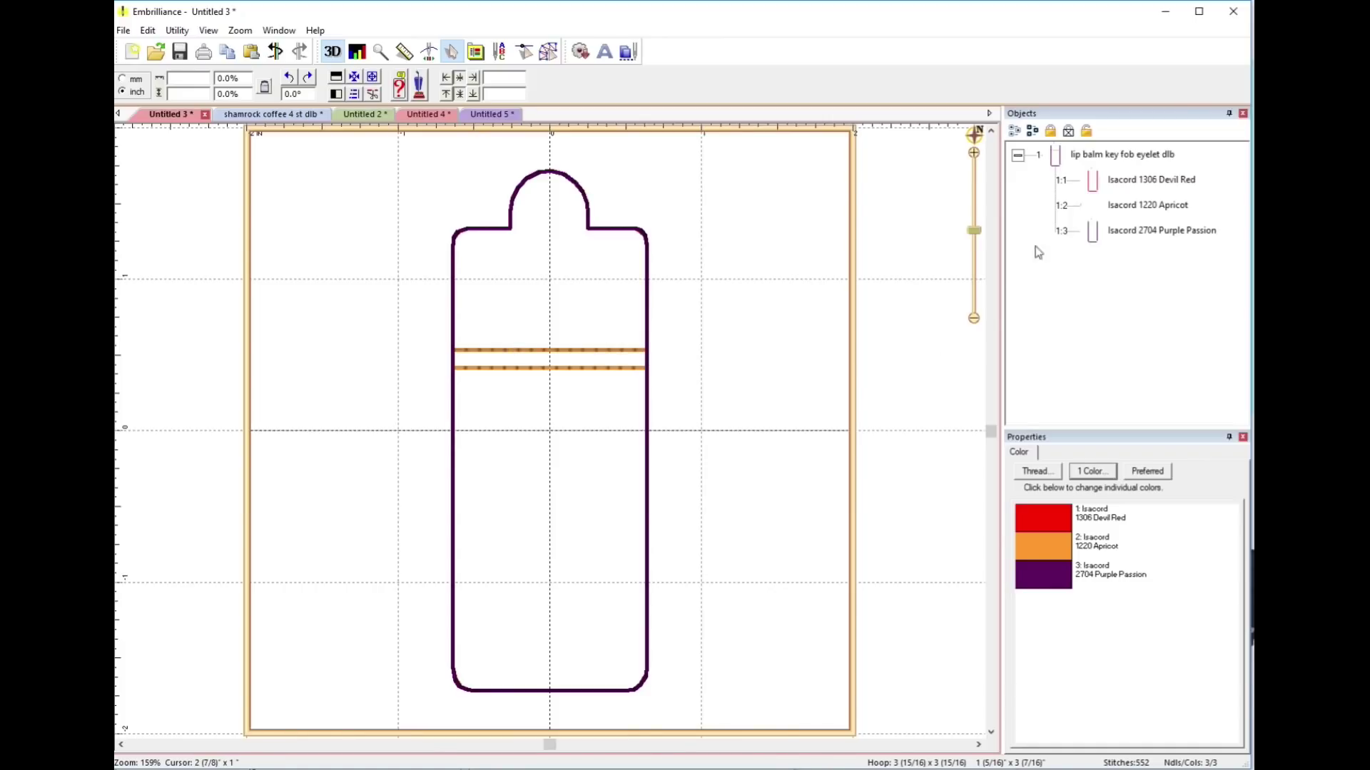
pyautogui.click(1018, 155)
pyautogui.click(1018, 156)
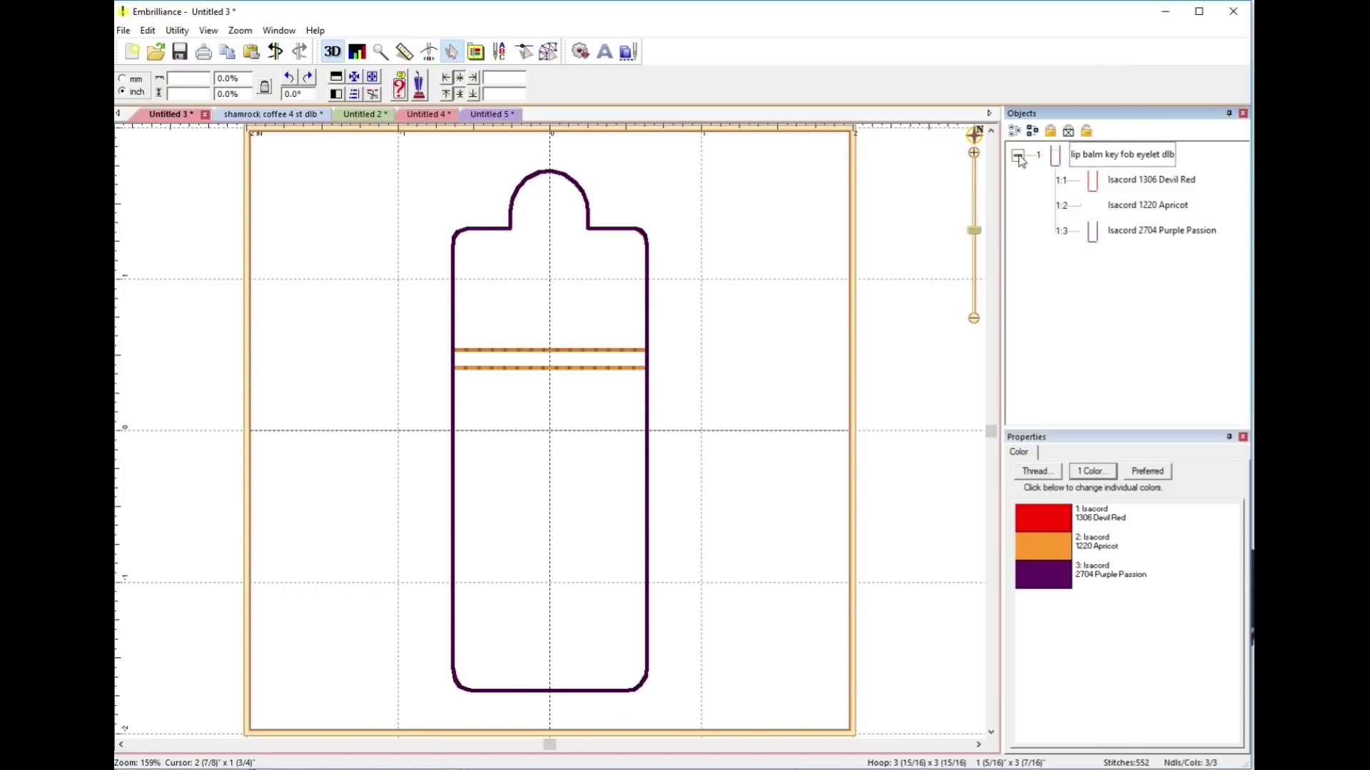
pyautogui.click(1018, 155)
pyautogui.click(1018, 156)
pyautogui.click(1095, 187)
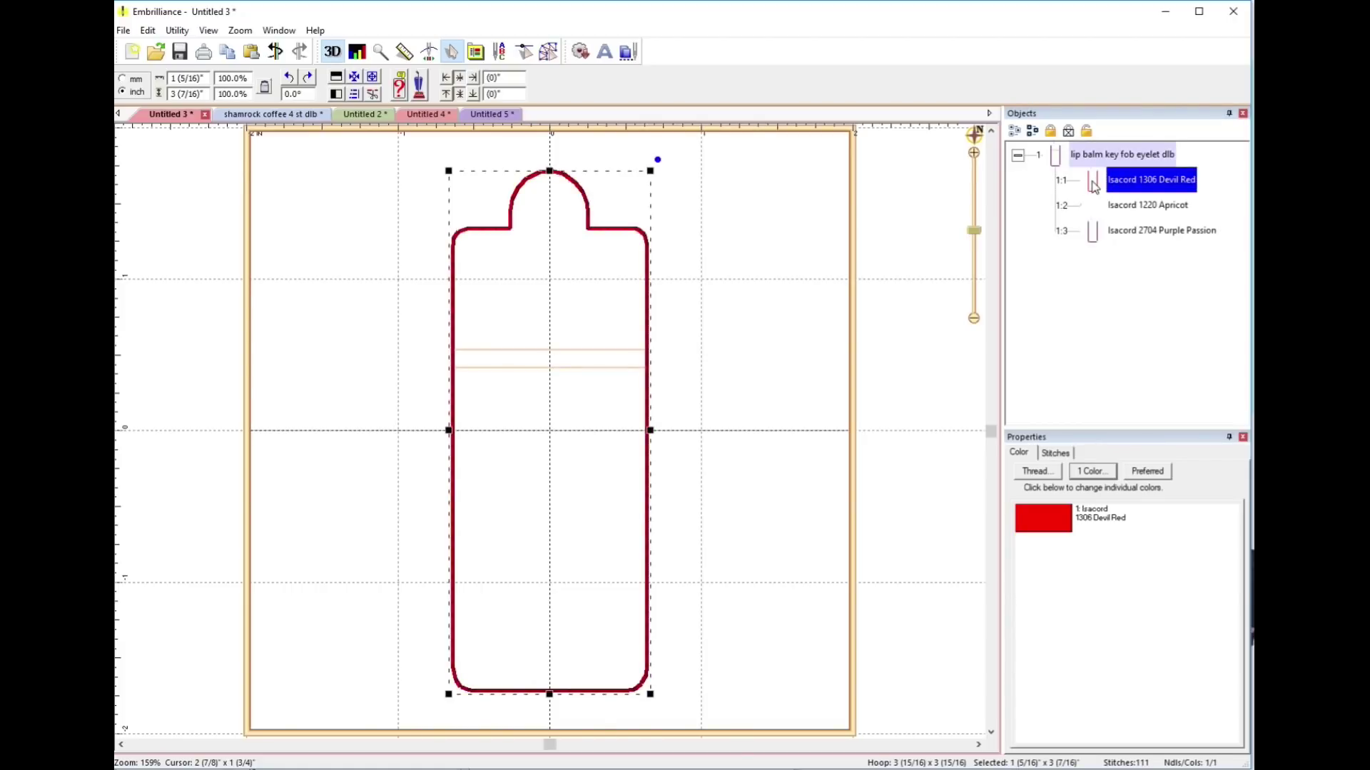
pyautogui.click(1094, 212)
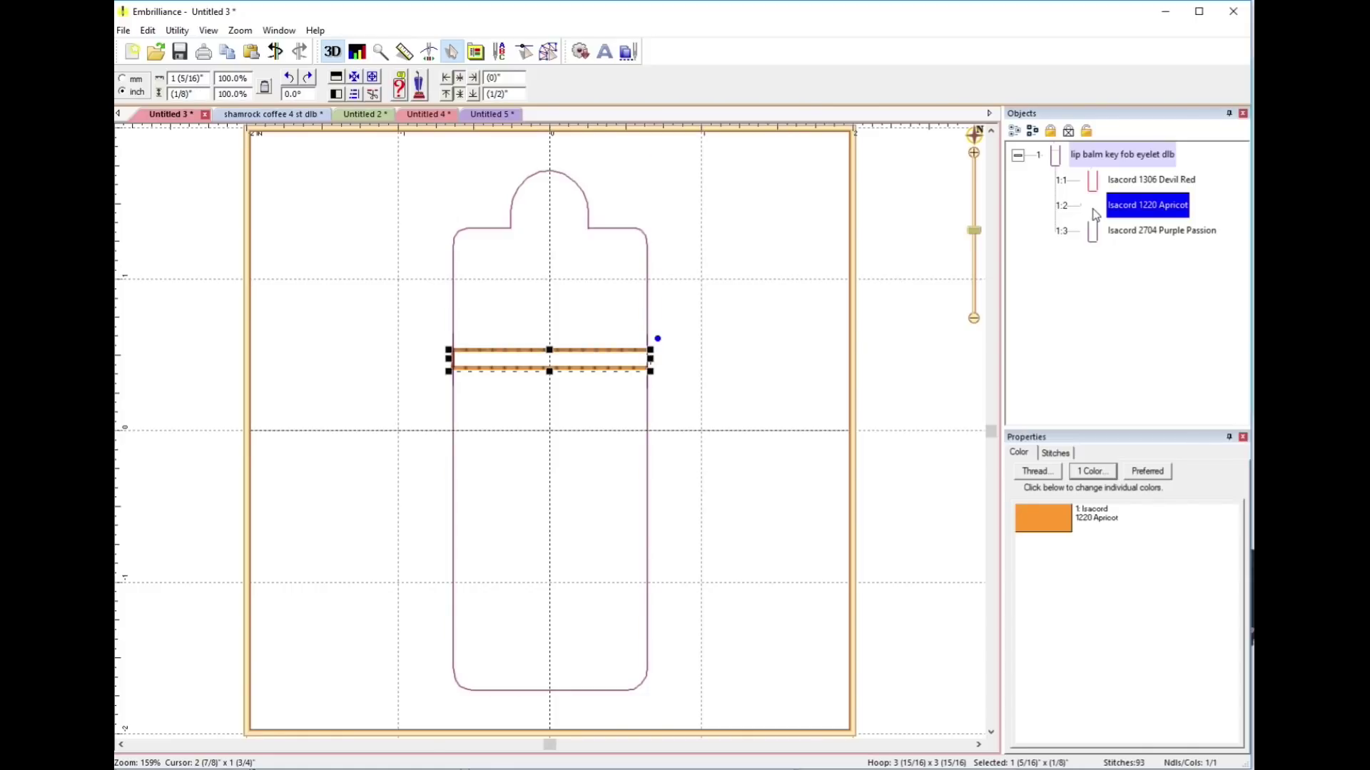
pyautogui.click(1102, 240)
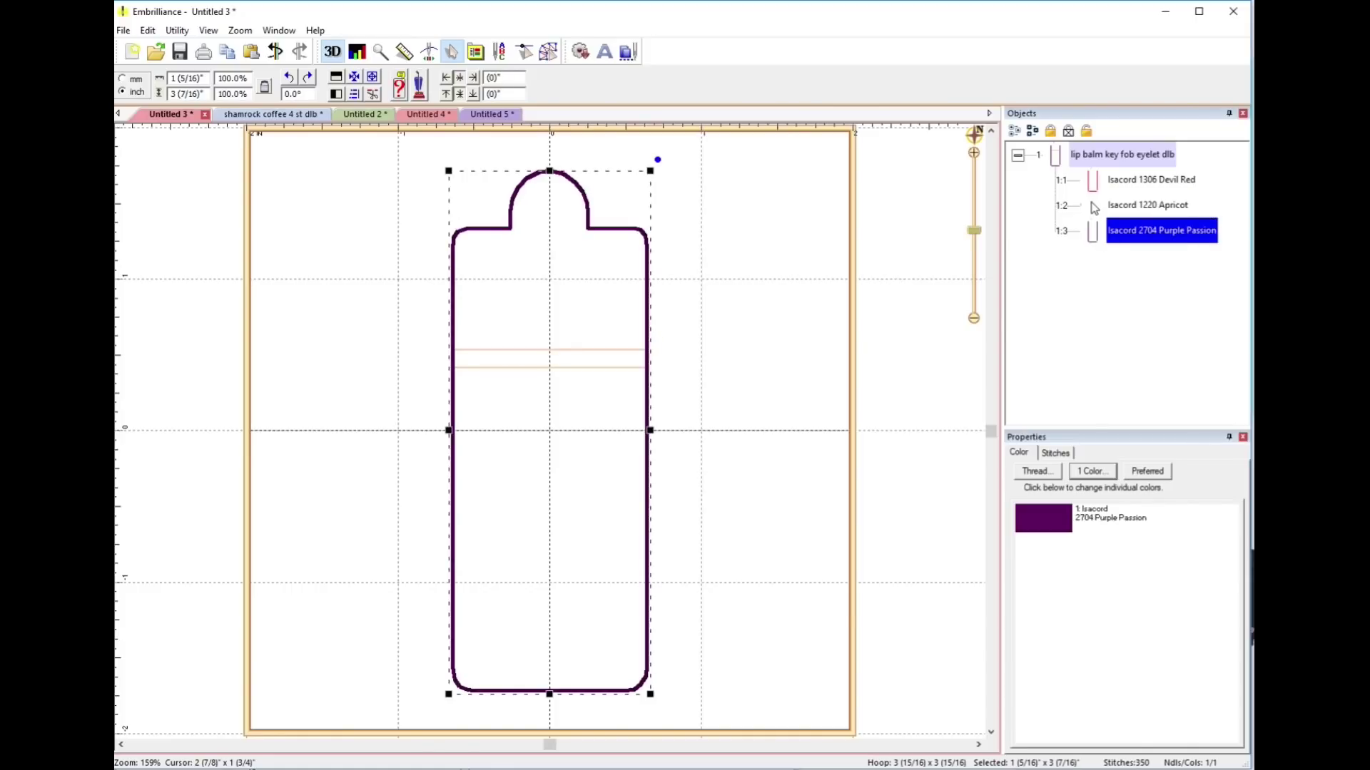
# Try to move the apricot double line of the lip balm holder out of place and undo the change
pyautogui.click(1094, 208)
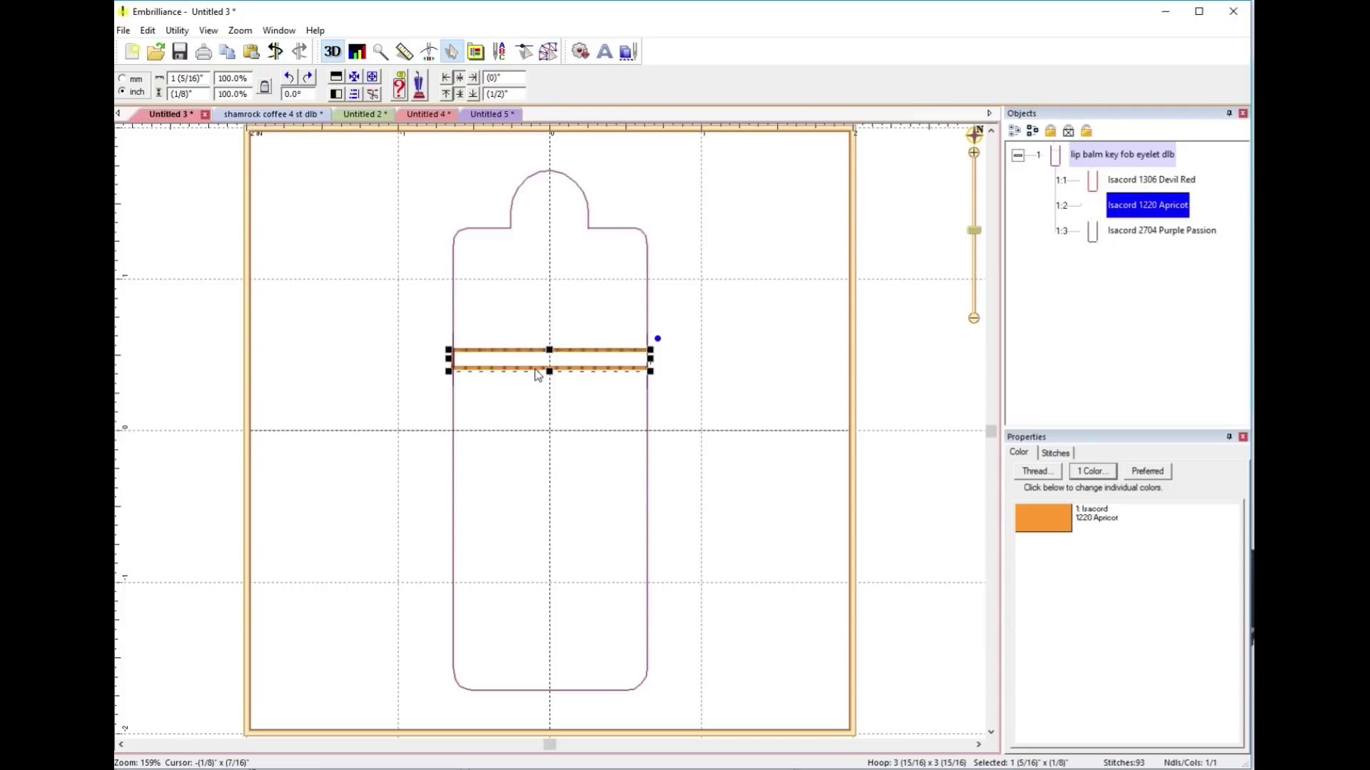
pyautogui.moveTo(538, 375); pyautogui.dragTo(617, 388)
pyautogui.moveTo(336, 443); pyautogui.dragTo(728, 344)
pyautogui.hotkey('ctrl', 'z')
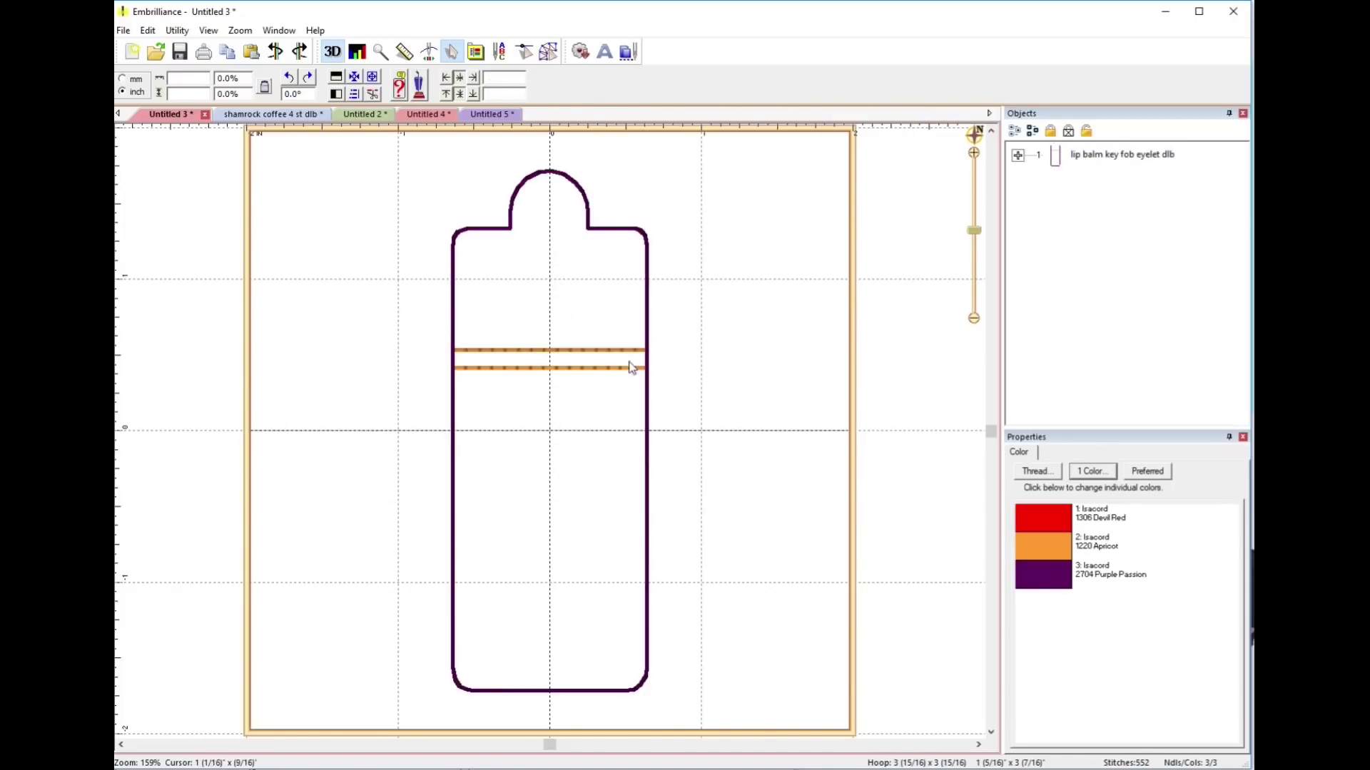
# Try to stretch the apricot double line upward to widen the gap between its two lines, and undo the resize
pyautogui.click(569, 372)
pyautogui.click(1017, 155)
pyautogui.click(1134, 205)
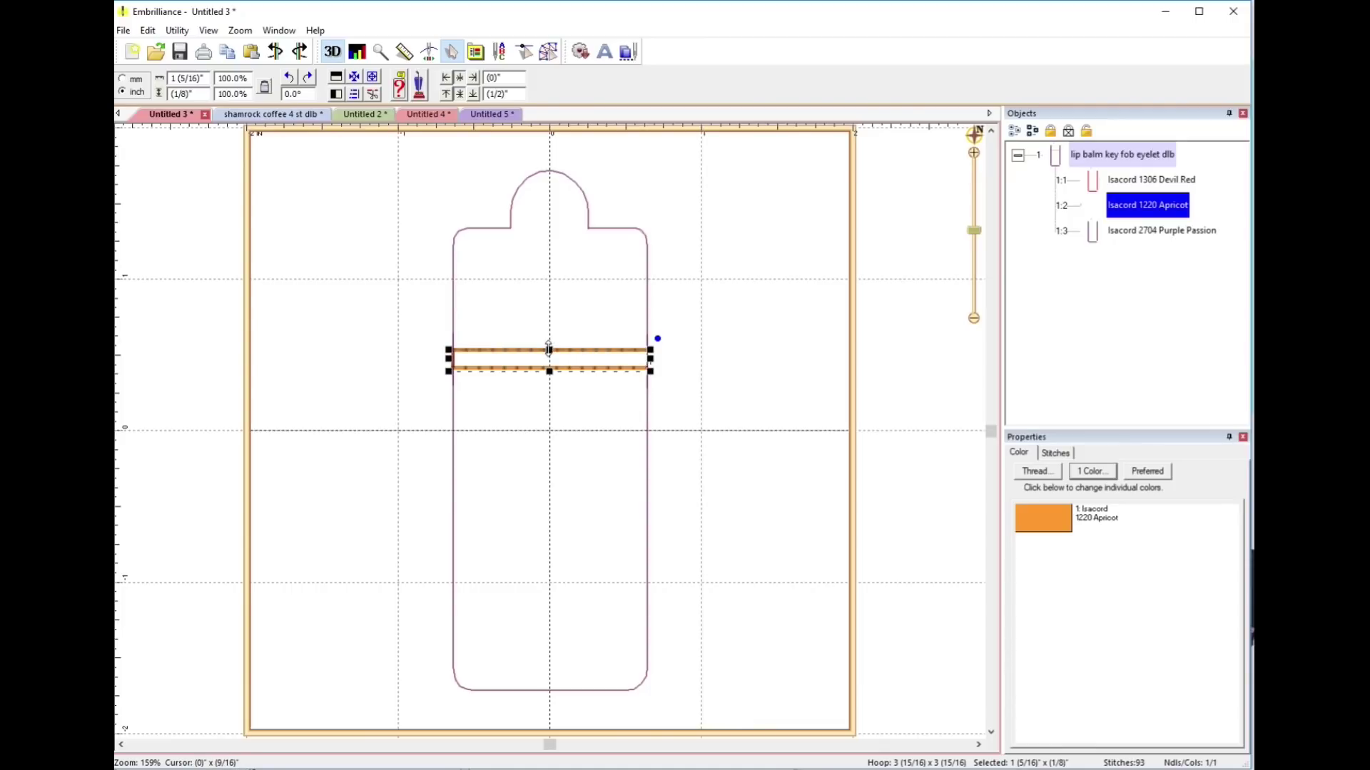
pyautogui.moveTo(549, 349)
pyautogui.mouseDown()
pyautogui.moveTo(551, 315)
pyautogui.moveTo(550, 340)
pyautogui.mouseUp()
pyautogui.click(383, 341)
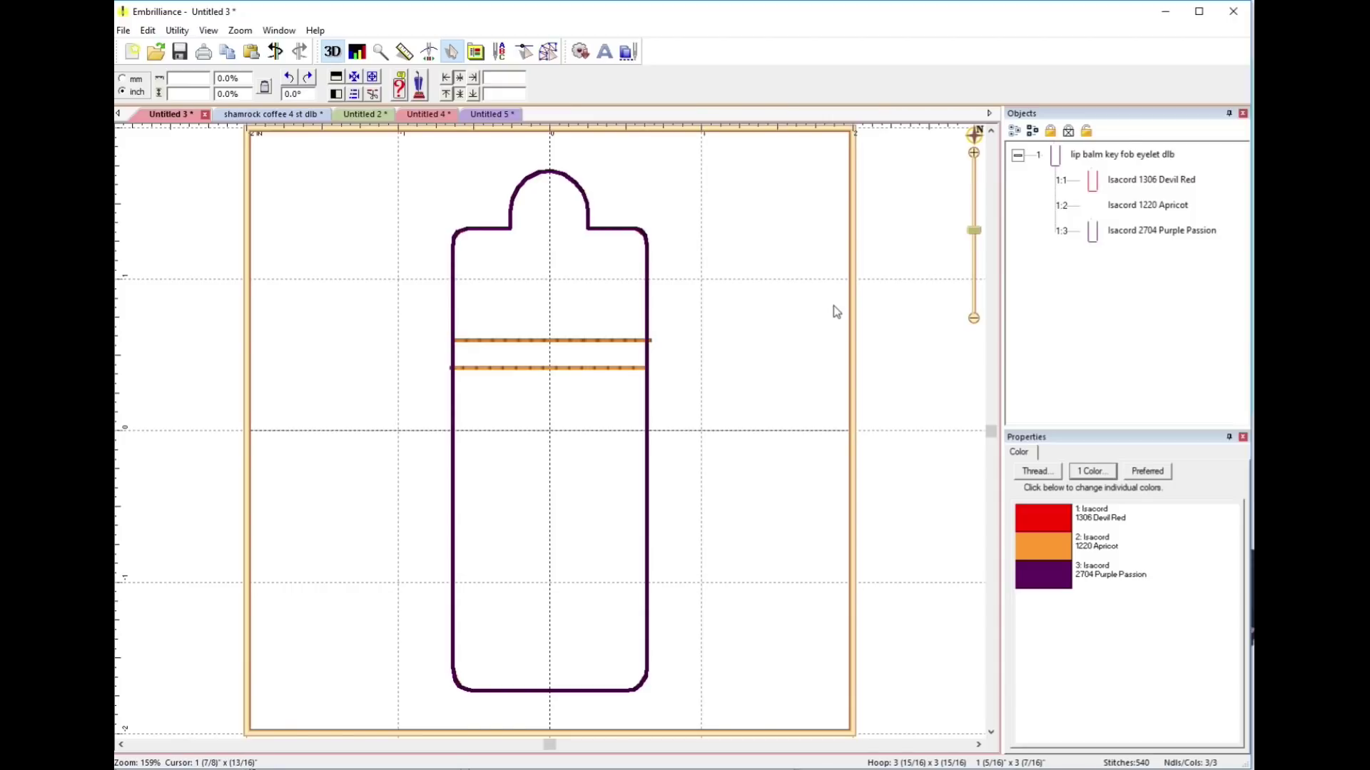
pyautogui.hotkey('ctrl', 'z')
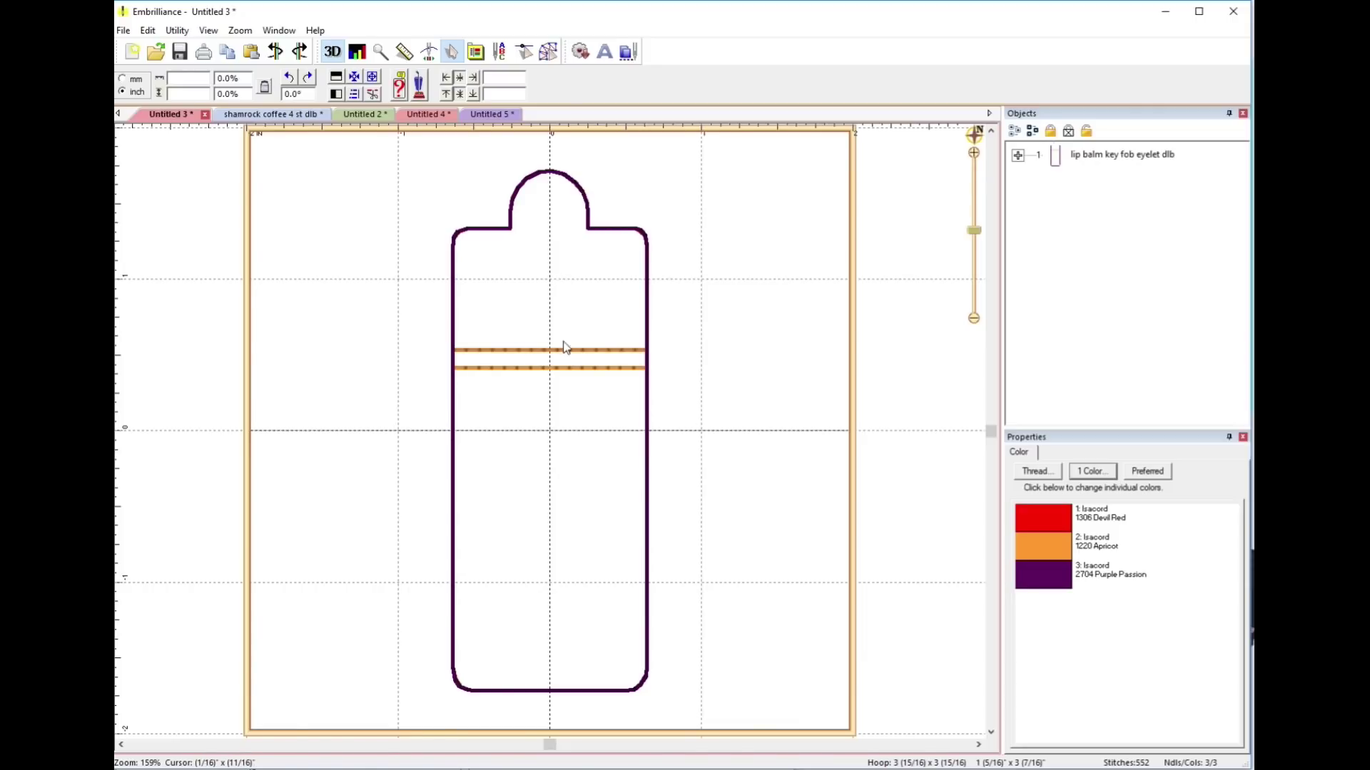
# Try moving the apricot double line freehand up to a vertical position of about 11/16 inch, and undo the move
pyautogui.click(1017, 155)
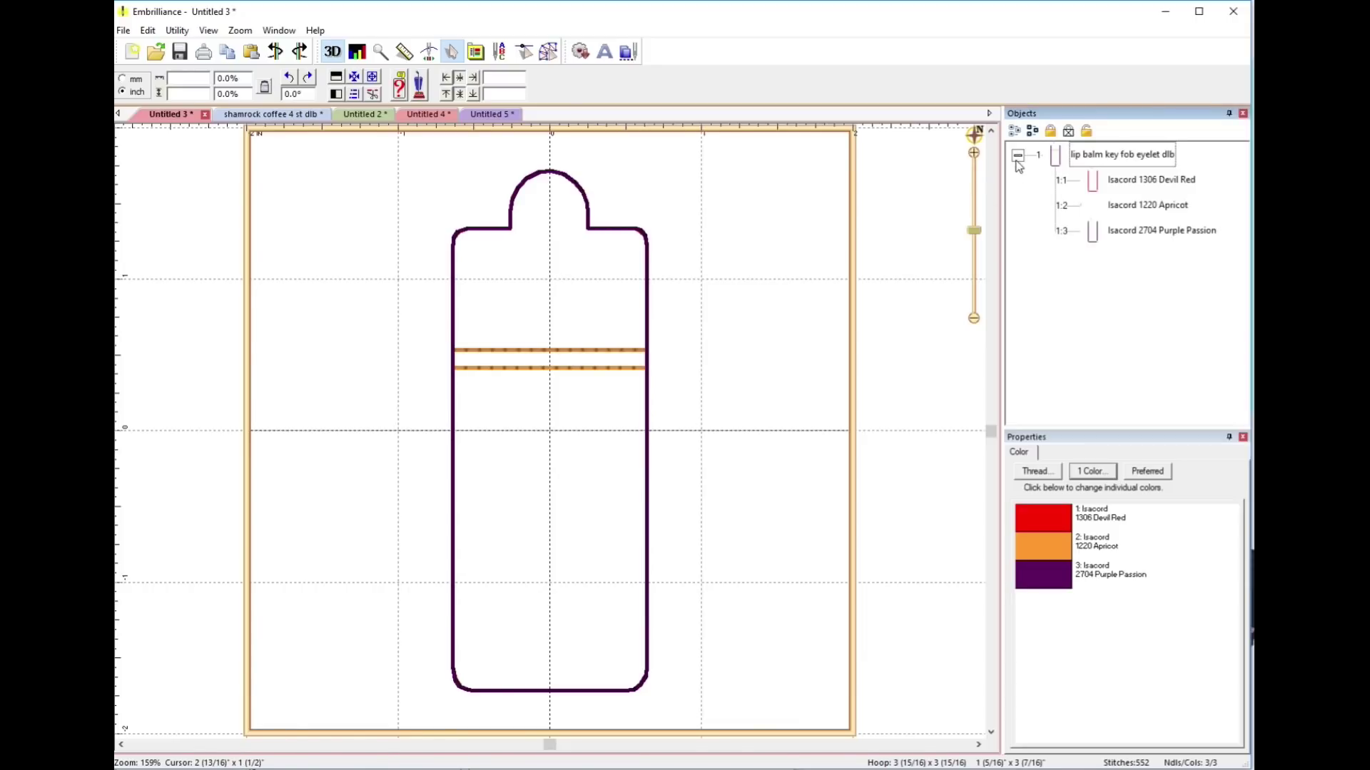
pyautogui.click(1089, 206)
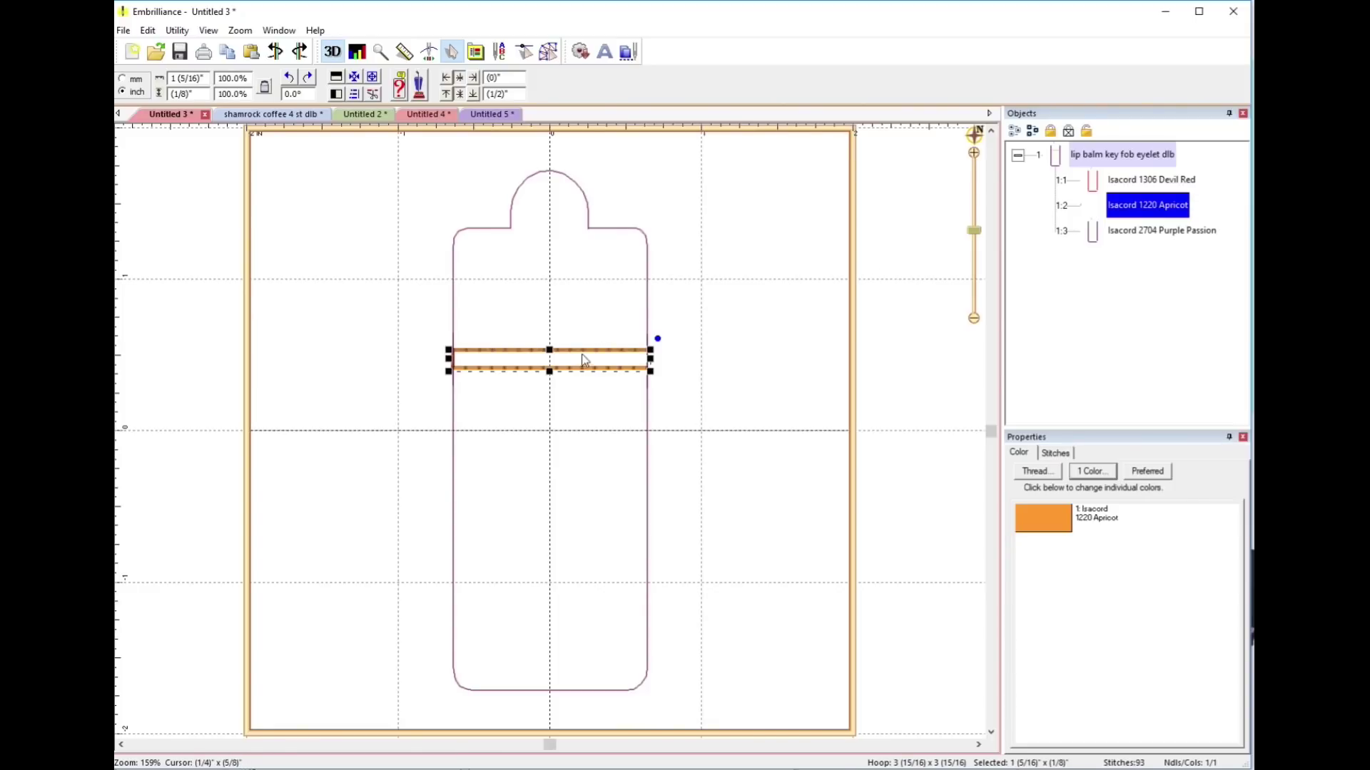
pyautogui.moveTo(575, 368); pyautogui.dragTo(575, 340)
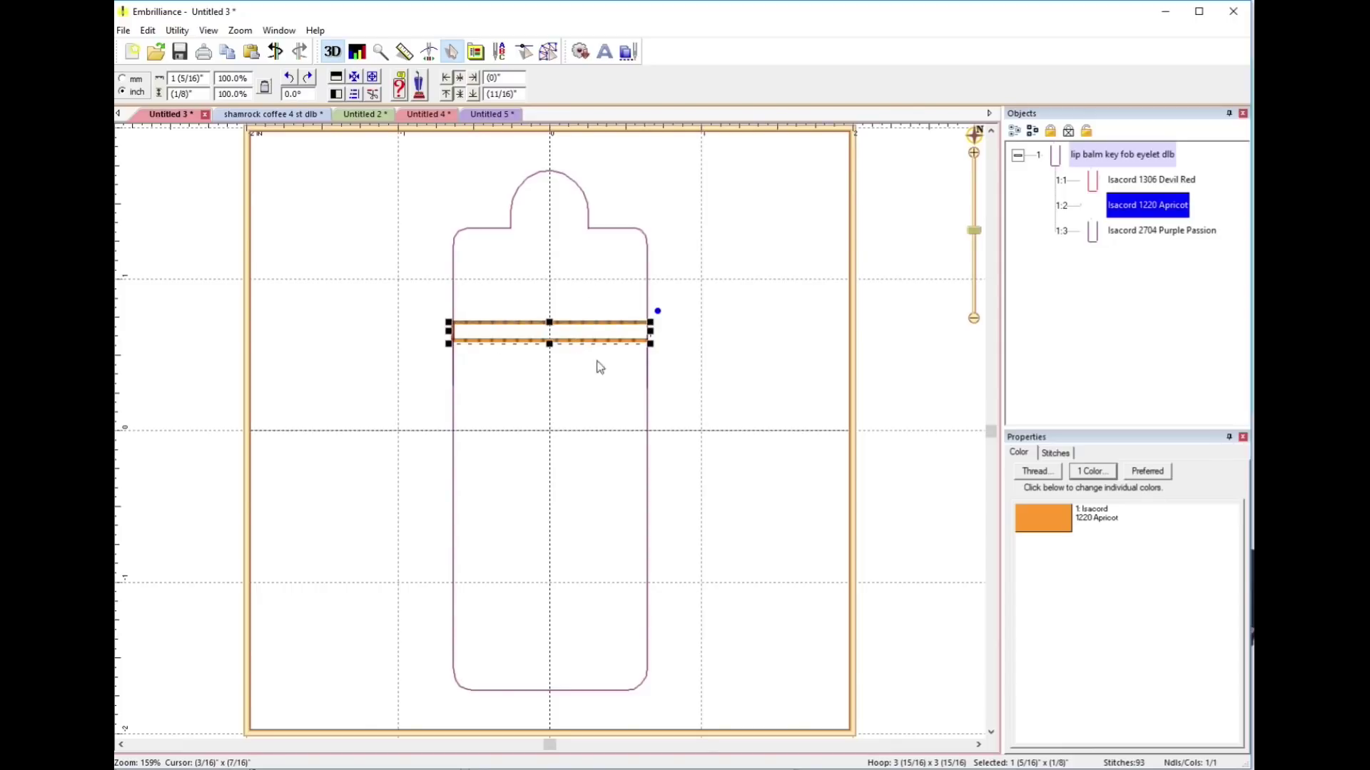
pyautogui.click(742, 368)
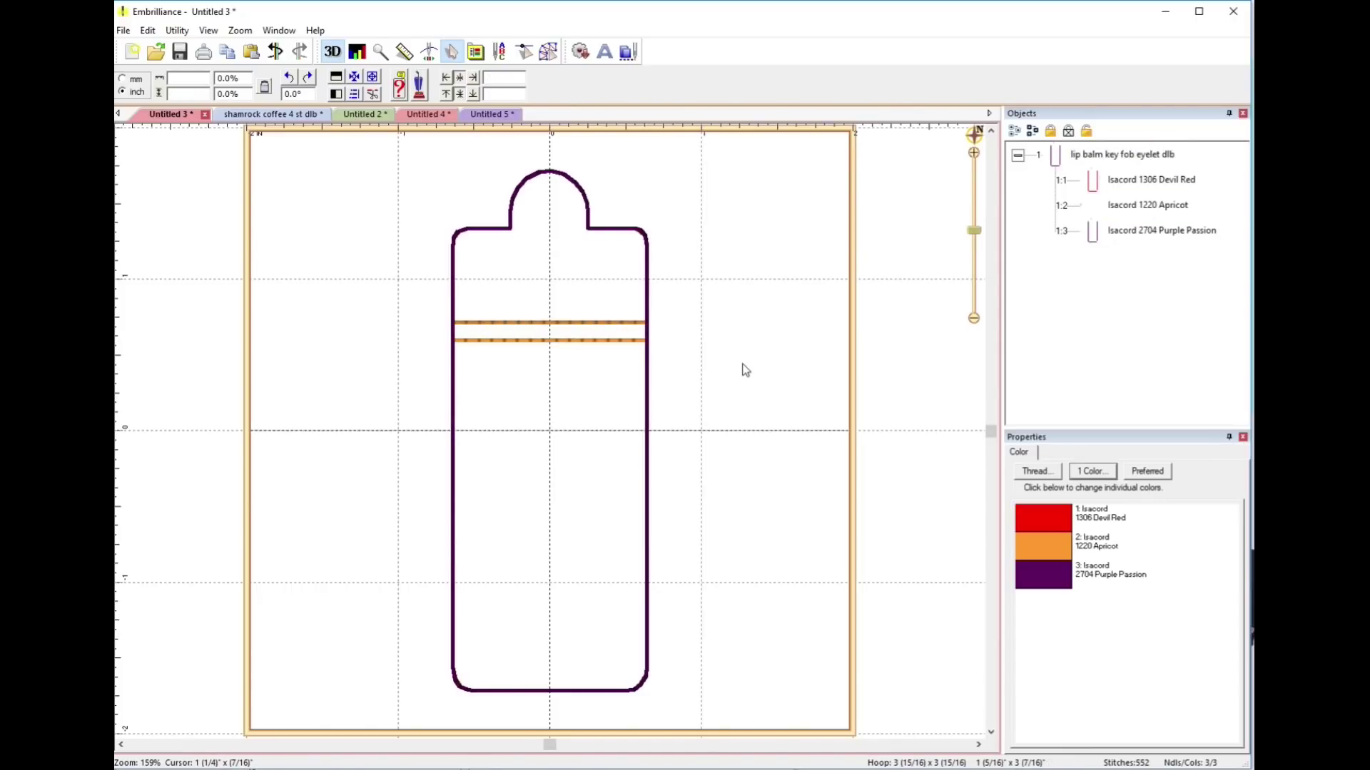
pyautogui.hotkey('ctrl', 'z')
# Nudge the apricot double line of the lip balm holder slightly straight up, keeping it centred horizontally
pyautogui.click(1017, 156)
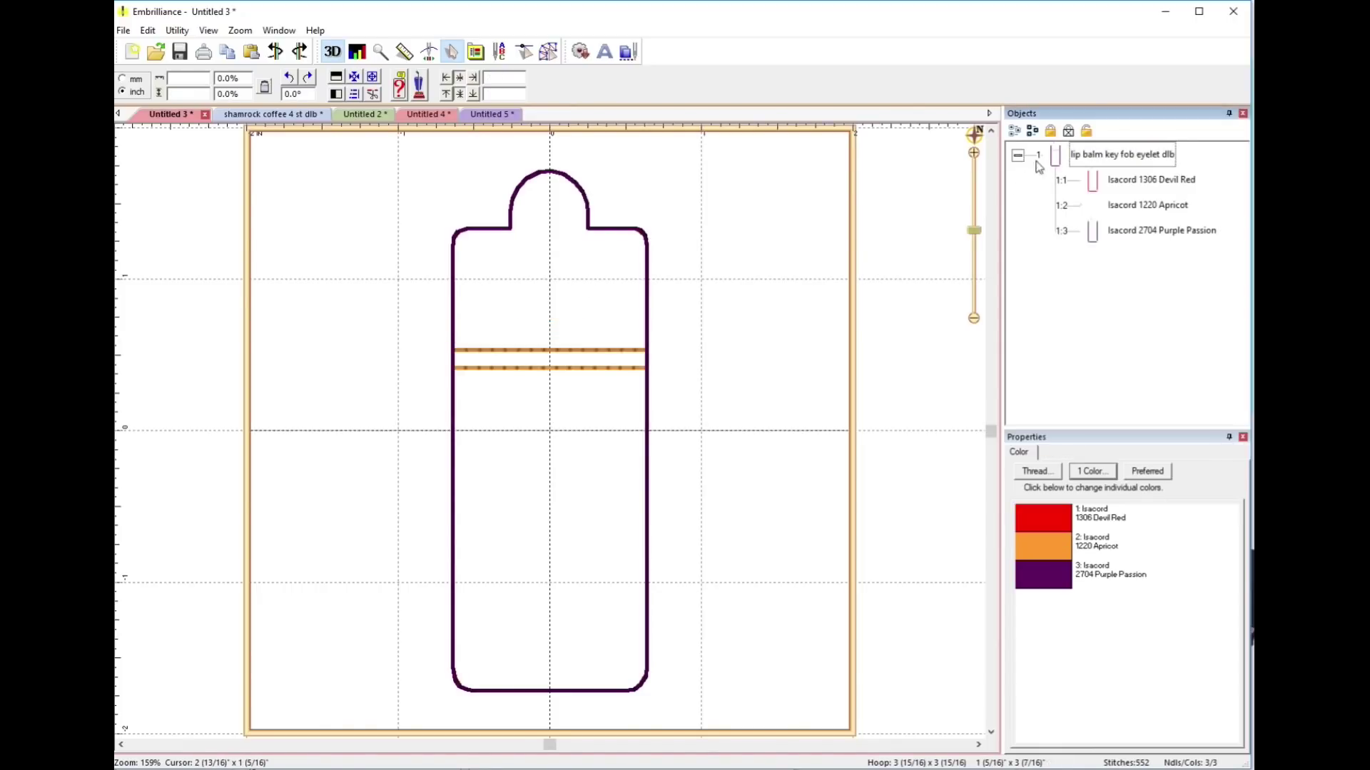
pyautogui.click(1093, 207)
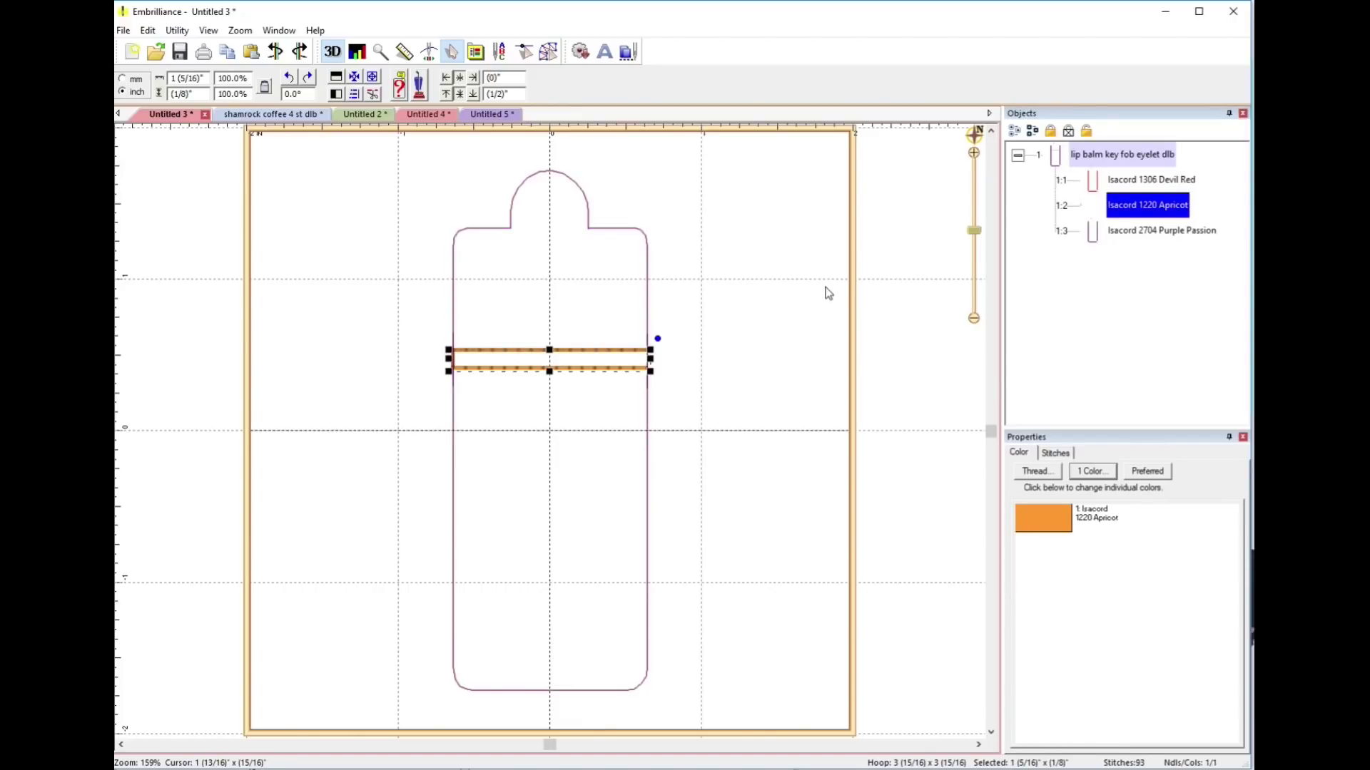
pyautogui.hotkey('ctrl', 'y')
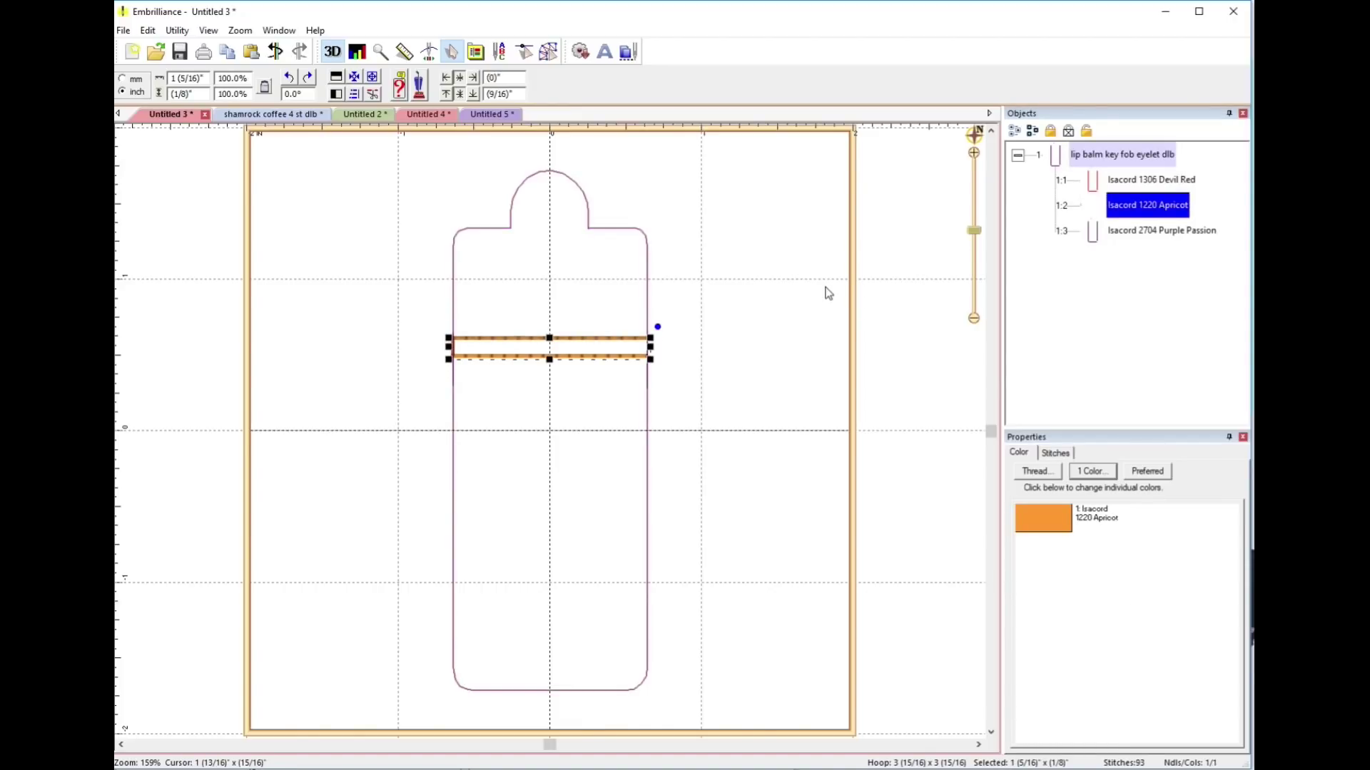
pyautogui.press('Up')
pyautogui.press('Escape')
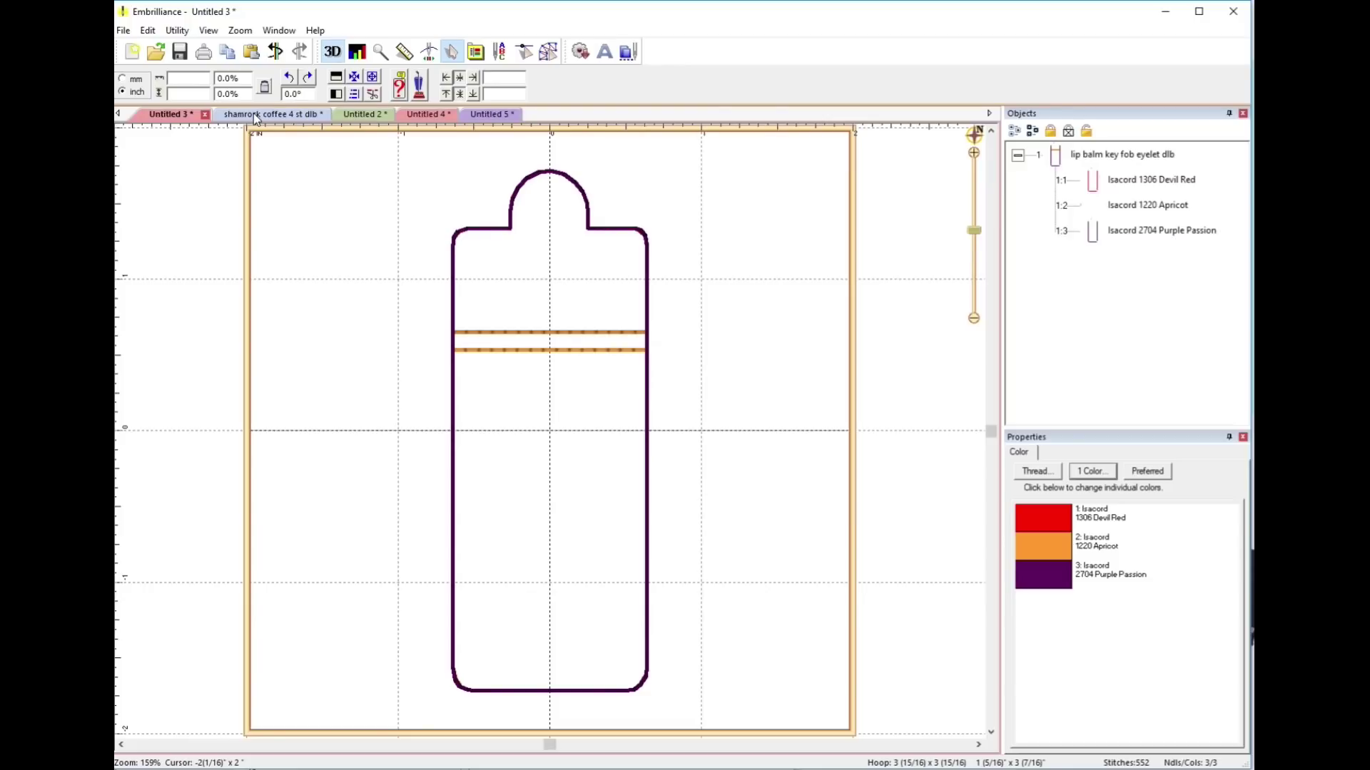
# Switch to the shamrock coffee 4 st dlb design and expand its object into the individual colour layers
pyautogui.click(255, 116)
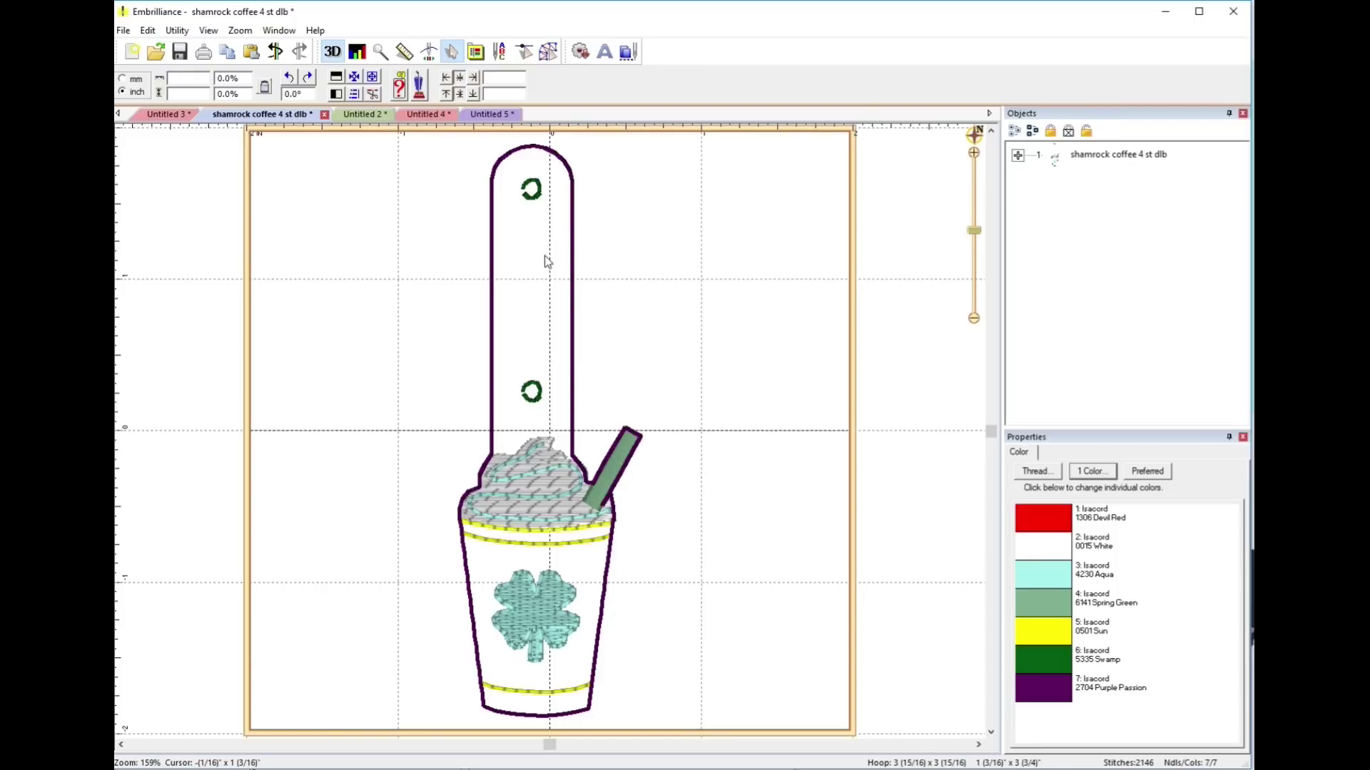
pyautogui.click(1018, 155)
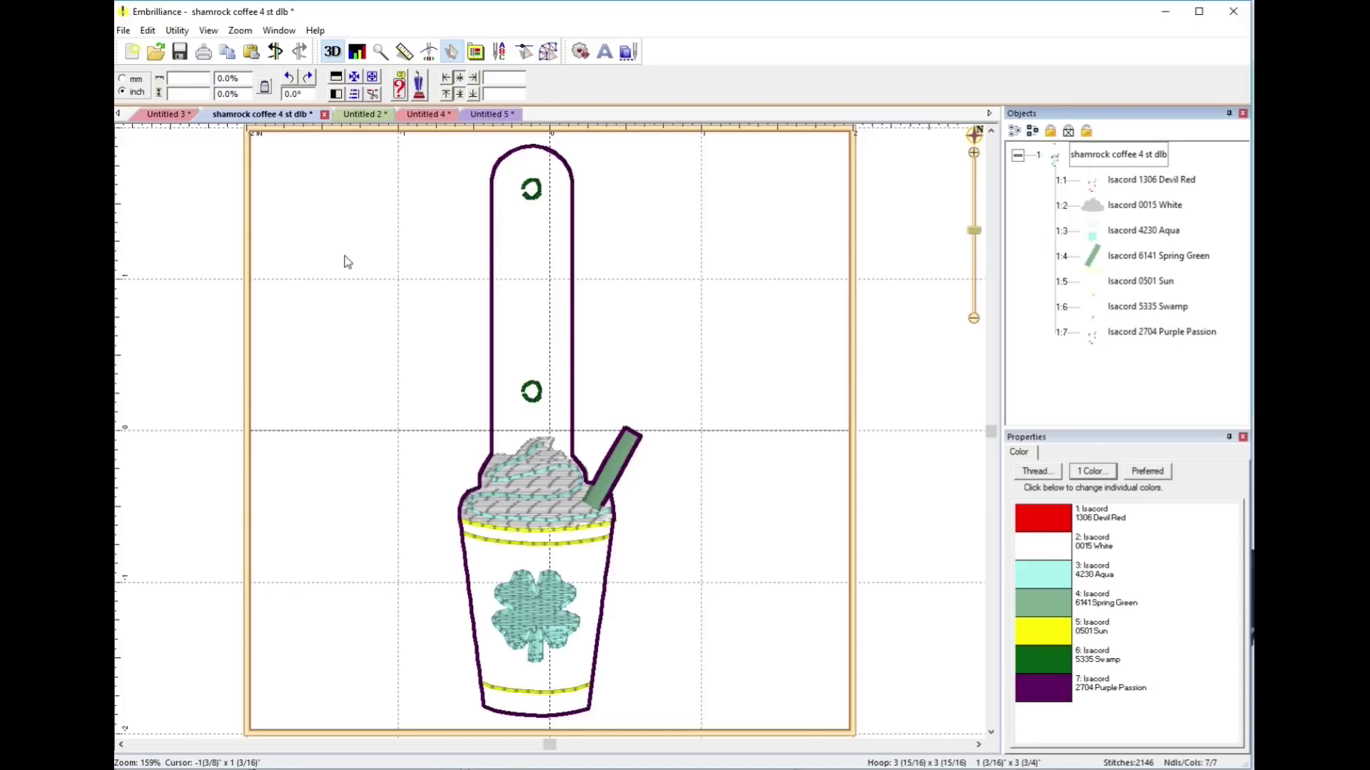
pyautogui.click(309, 226)
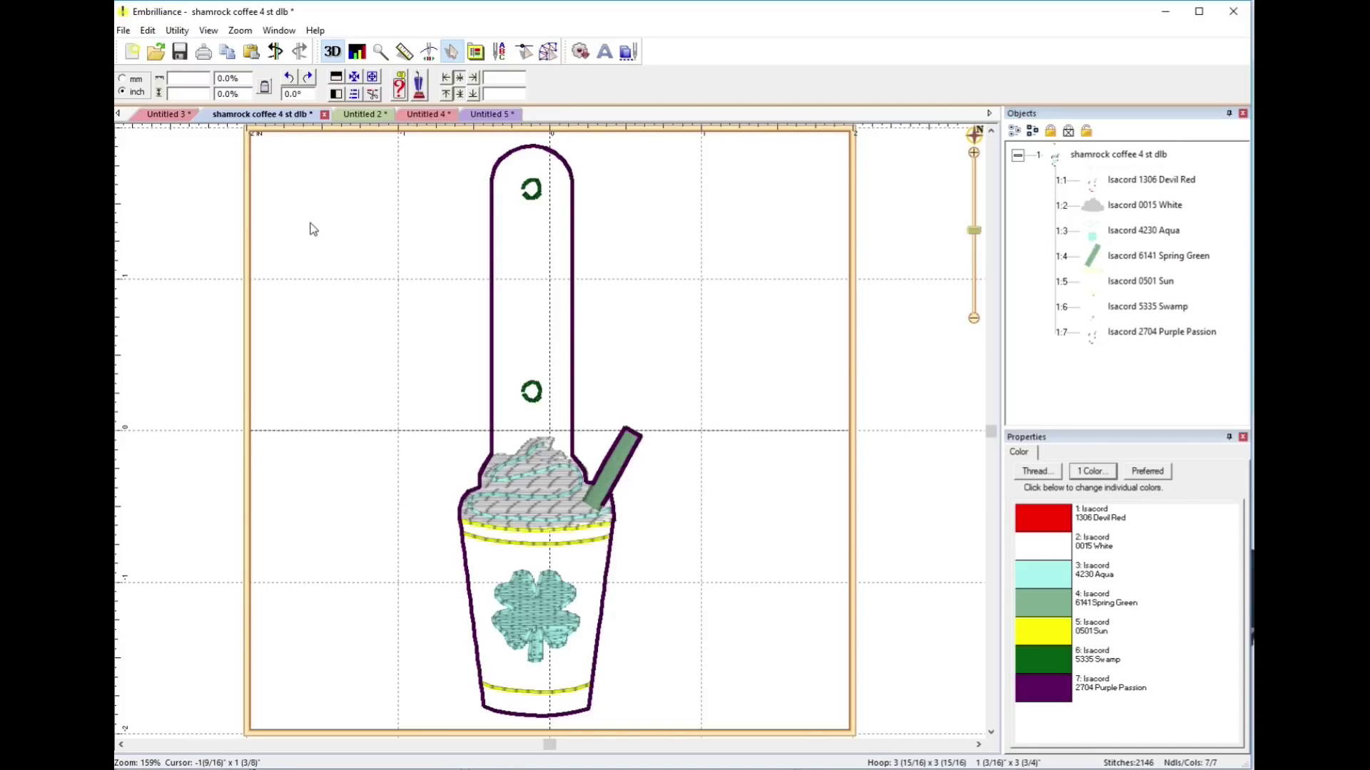
# Run the Stitch Simulator to stitch 77 of the Devil Red outline, where the cup outline meets the right base of the snap tab
pyautogui.click(430, 53)
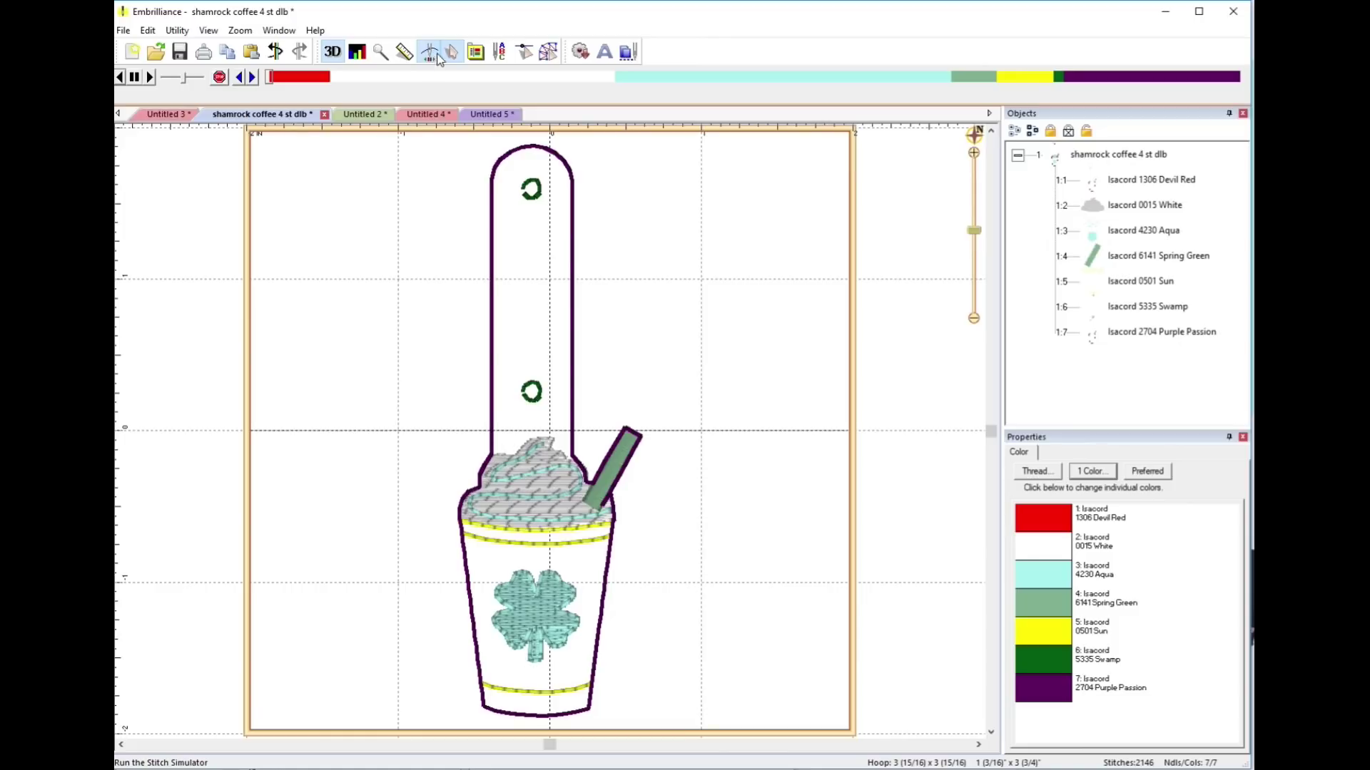
pyautogui.click(268, 79)
pyautogui.moveTo(278, 83); pyautogui.dragTo(321, 77)
pyautogui.click(428, 54)
pyautogui.click(277, 79)
pyautogui.moveTo(277, 81); pyautogui.dragTo(317, 80)
pyautogui.moveTo(316, 80); pyautogui.dragTo(311, 80)
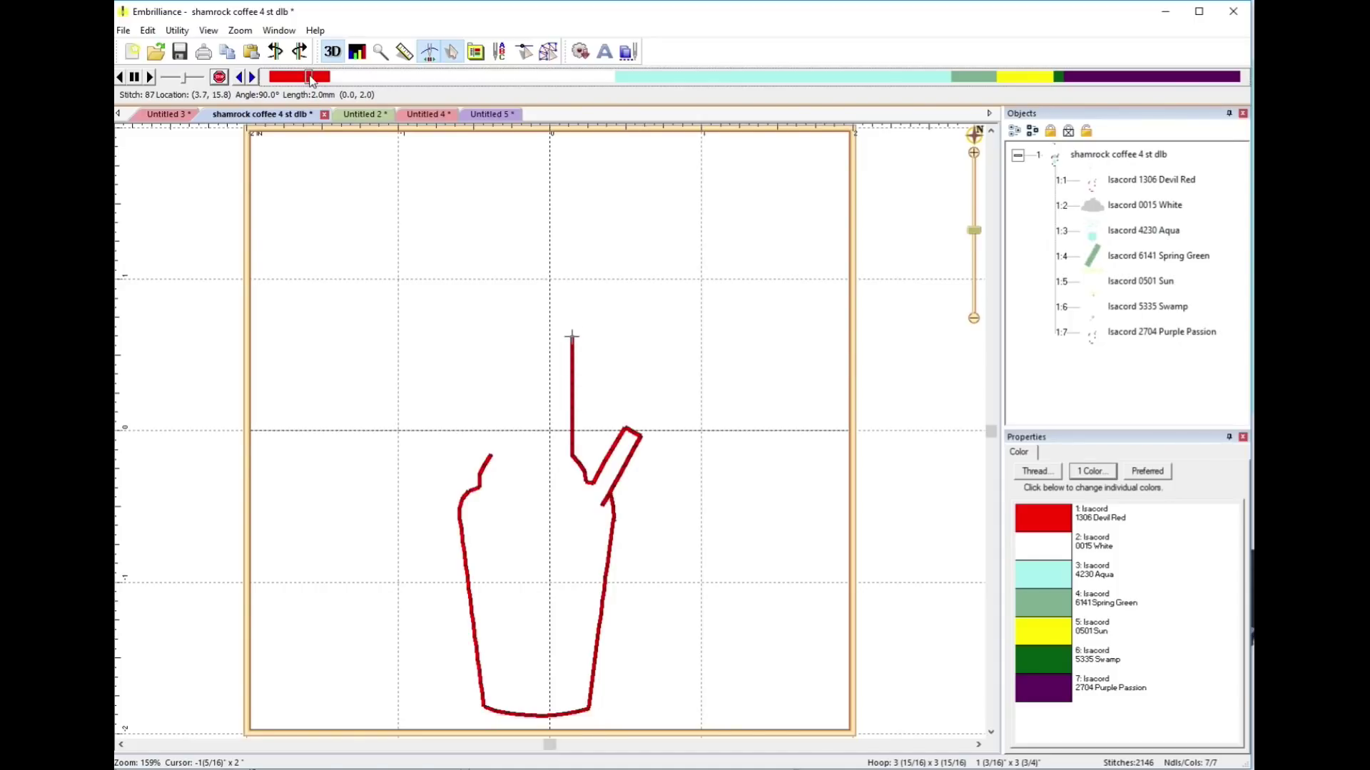
pyautogui.moveTo(311, 80); pyautogui.dragTo(306, 77)
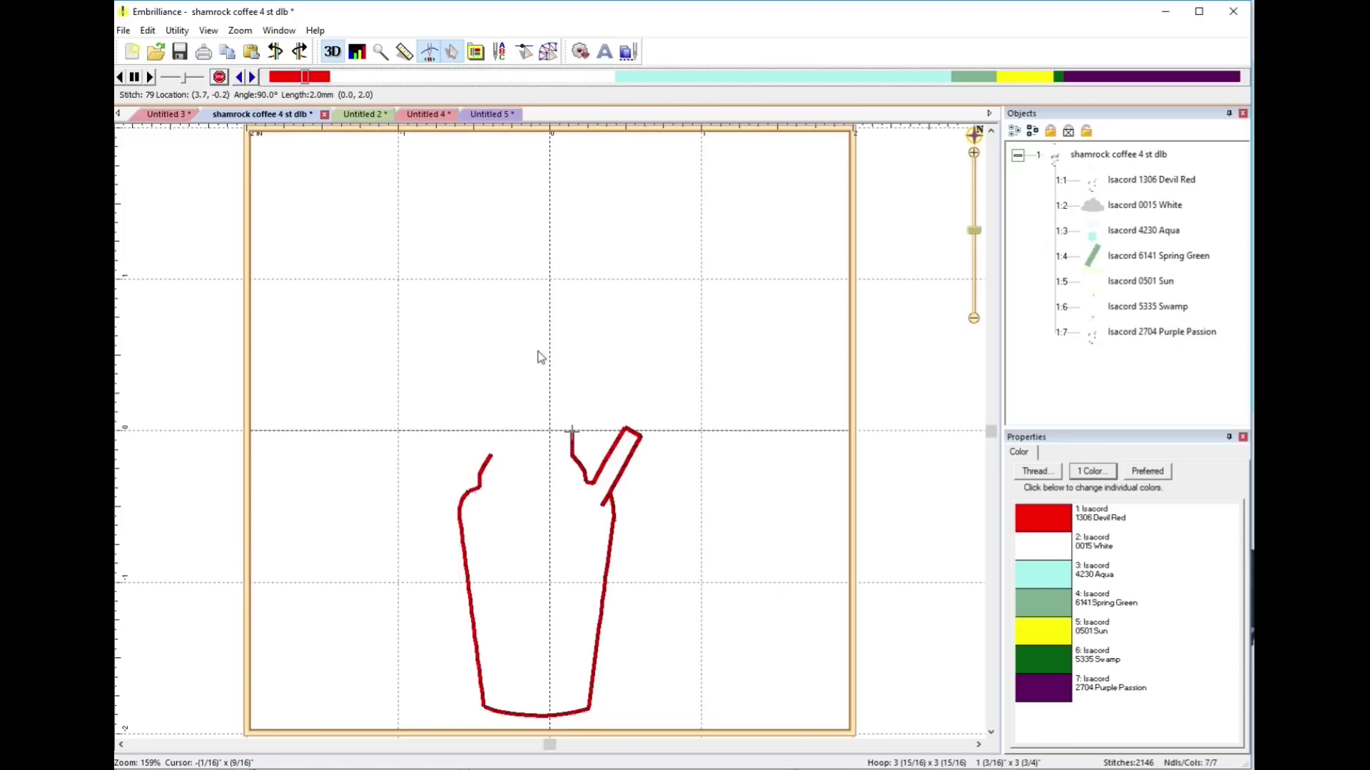
pyautogui.click(240, 77)
pyautogui.click(239, 77)
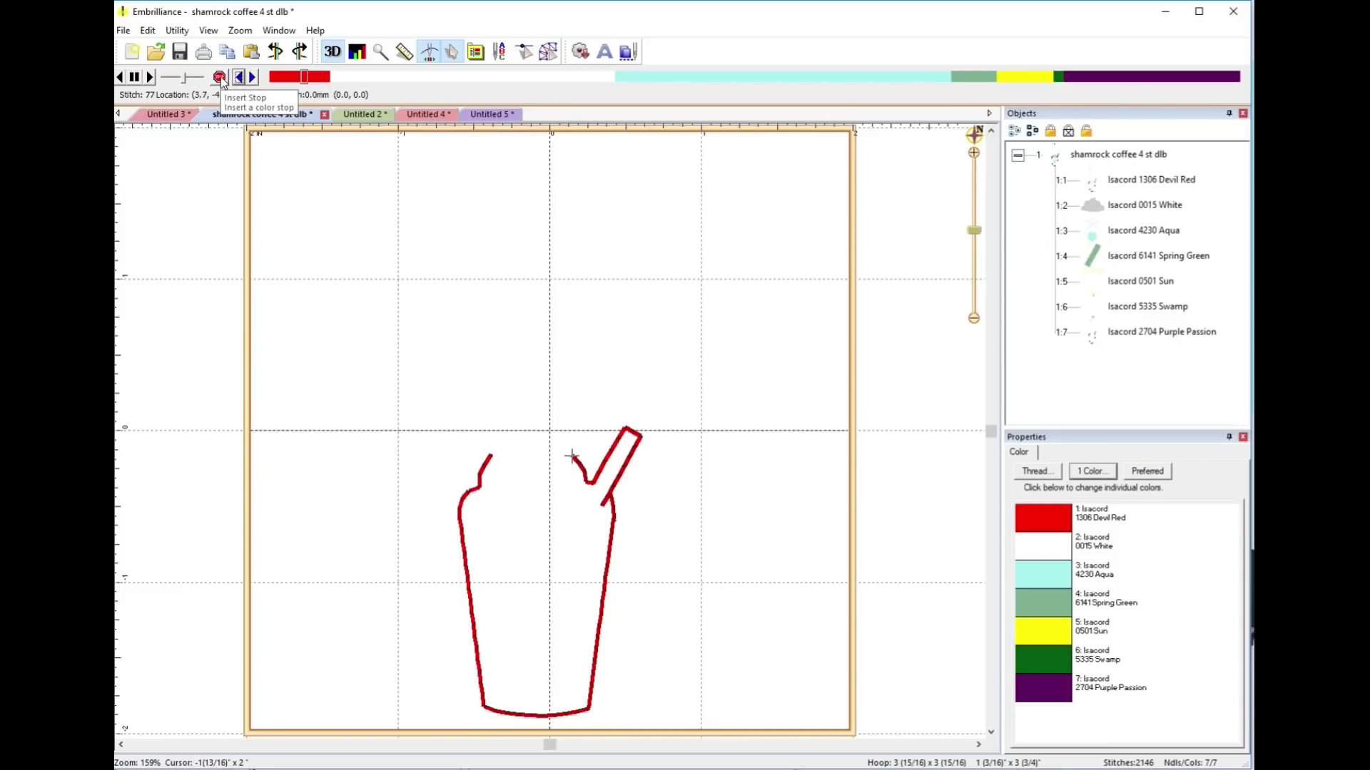
# Insert a colour stop at this stitch using the Isacord Poly thread 1114 Clay
pyautogui.click(219, 77)
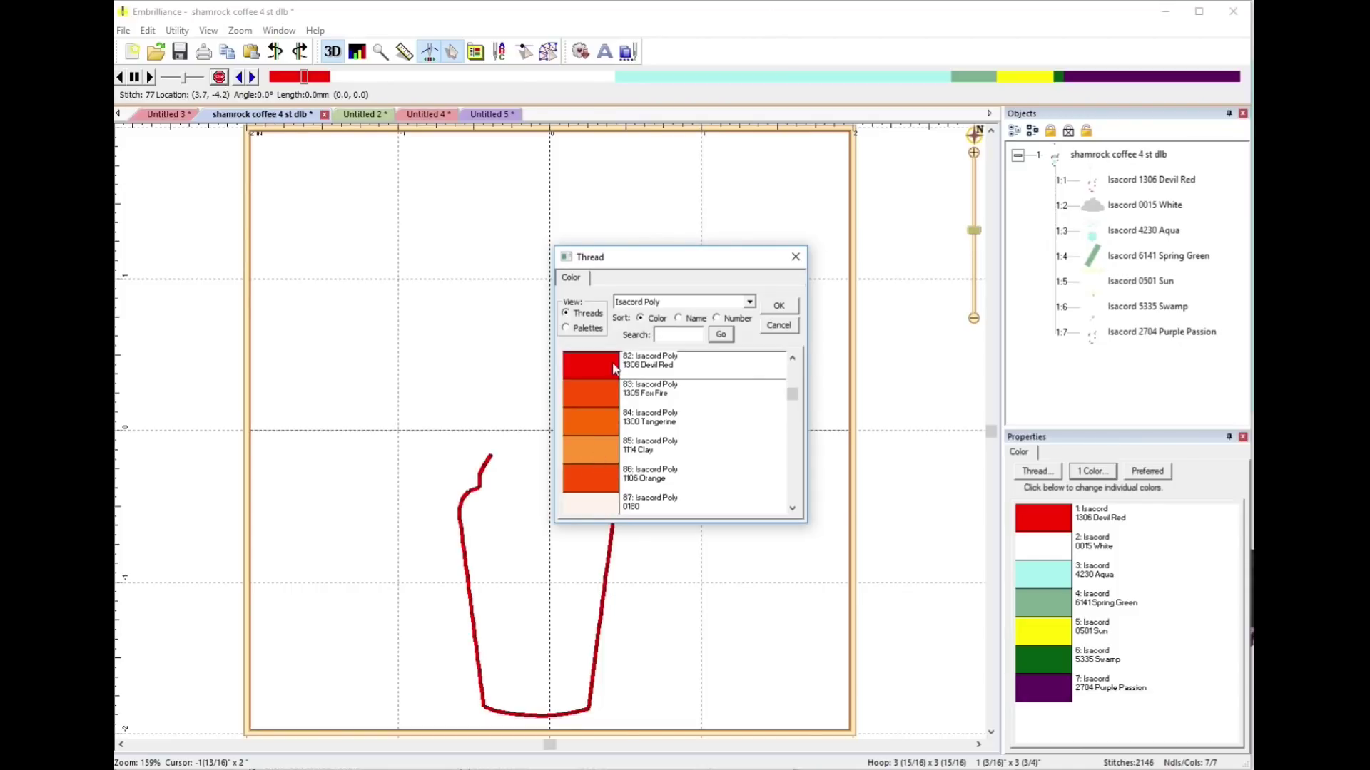
pyautogui.click(592, 459)
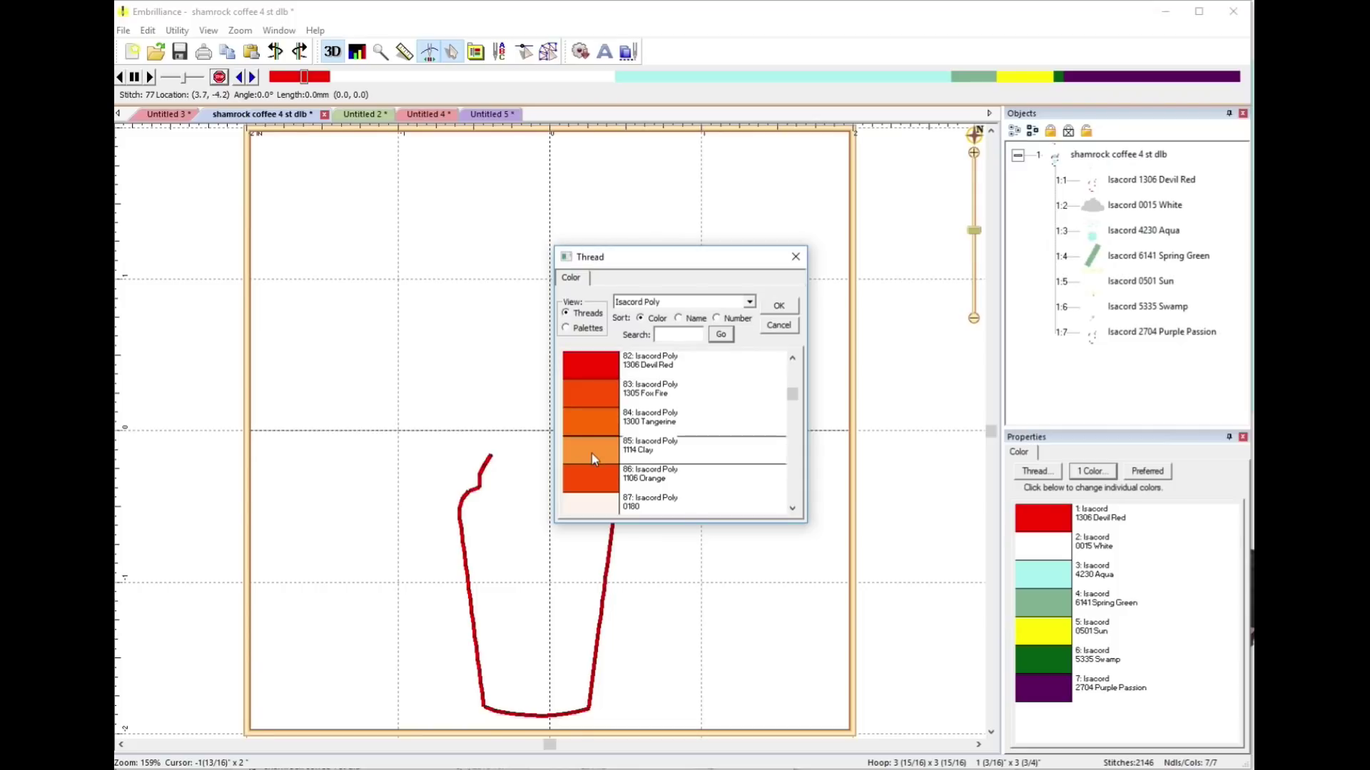
pyautogui.click(777, 306)
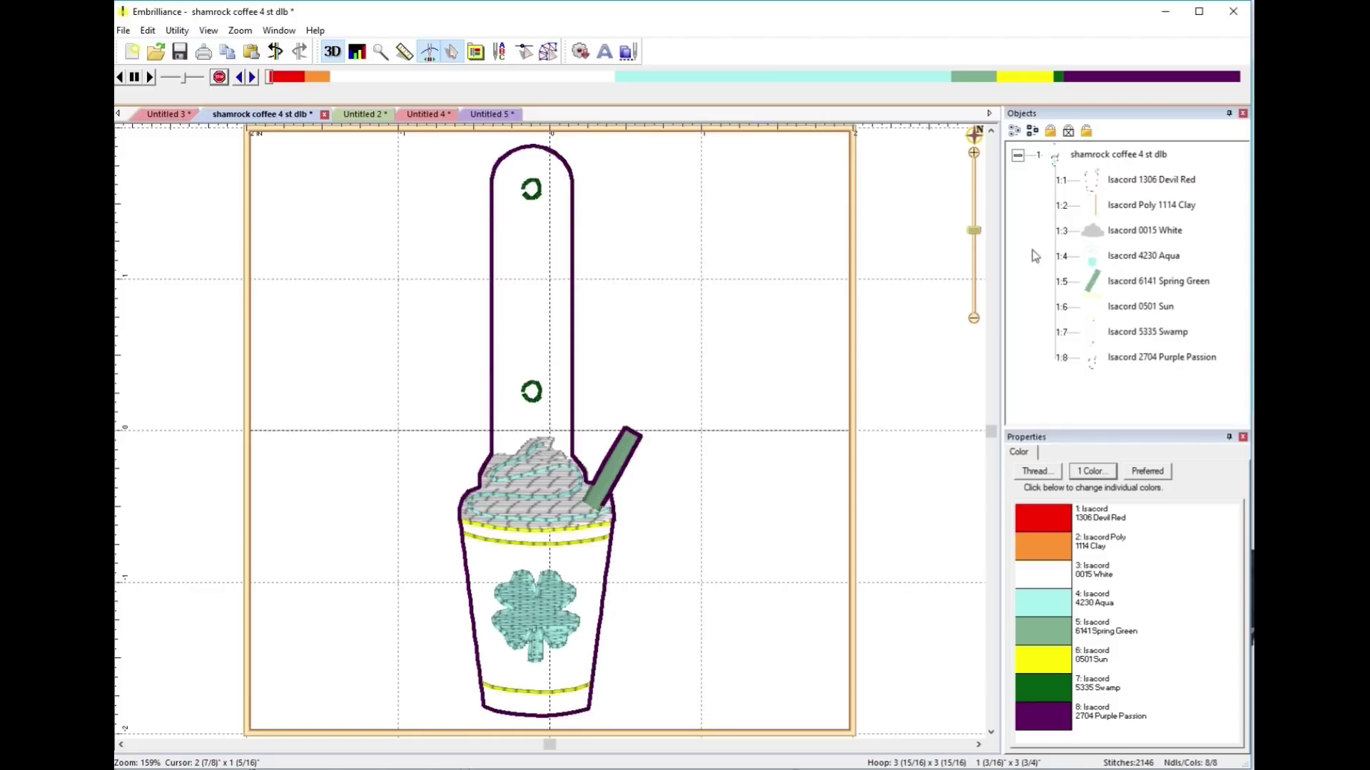
# Check the split Devil Red cup outline and delete the separate 1114 Clay outline of the snap tab
pyautogui.click(1095, 187)
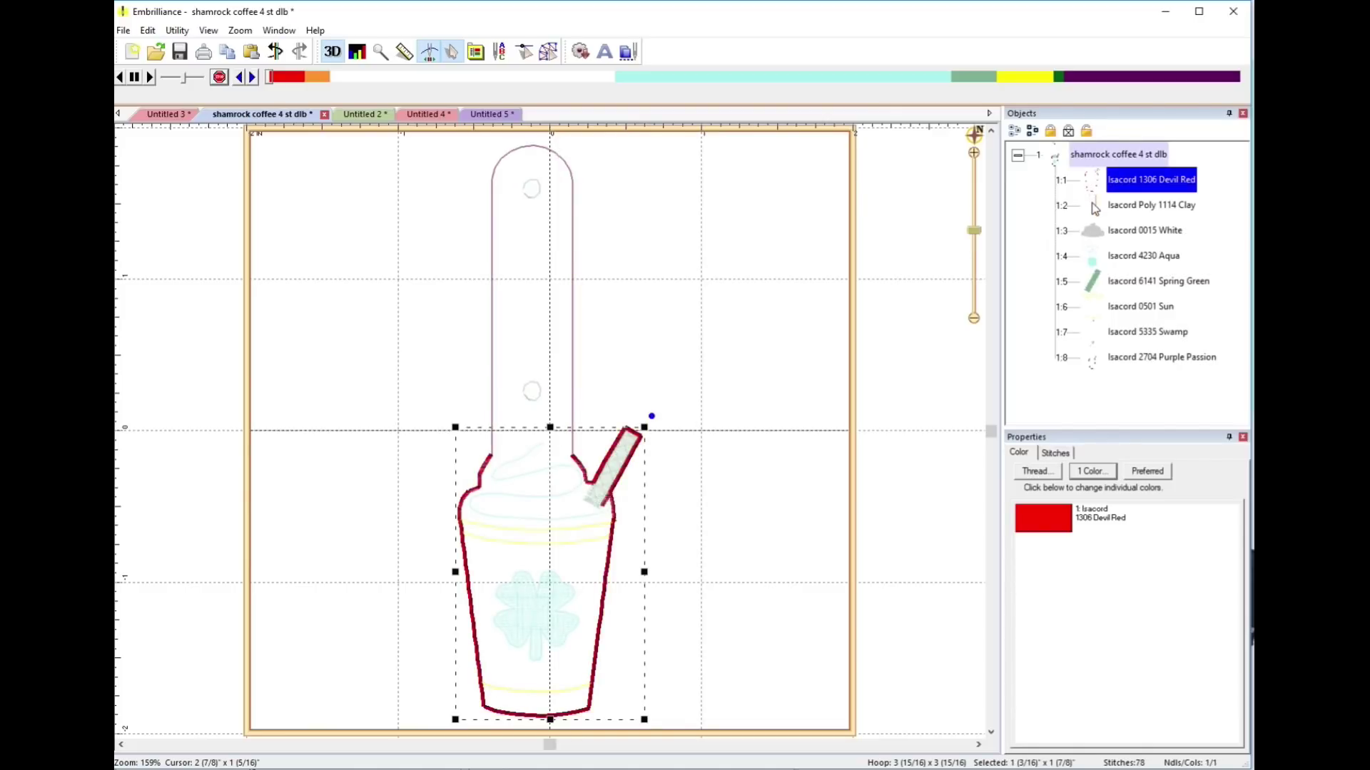
pyautogui.click(1095, 207)
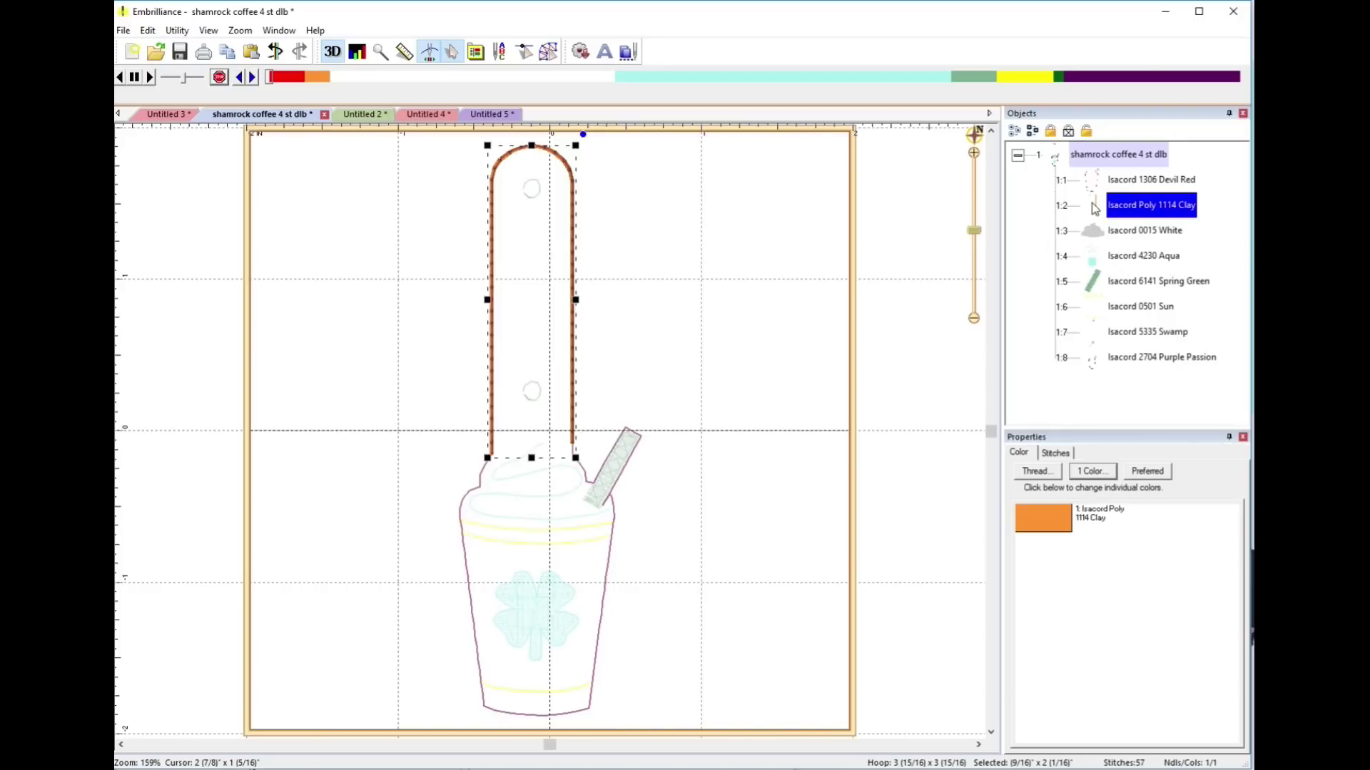
pyautogui.press('Delete')
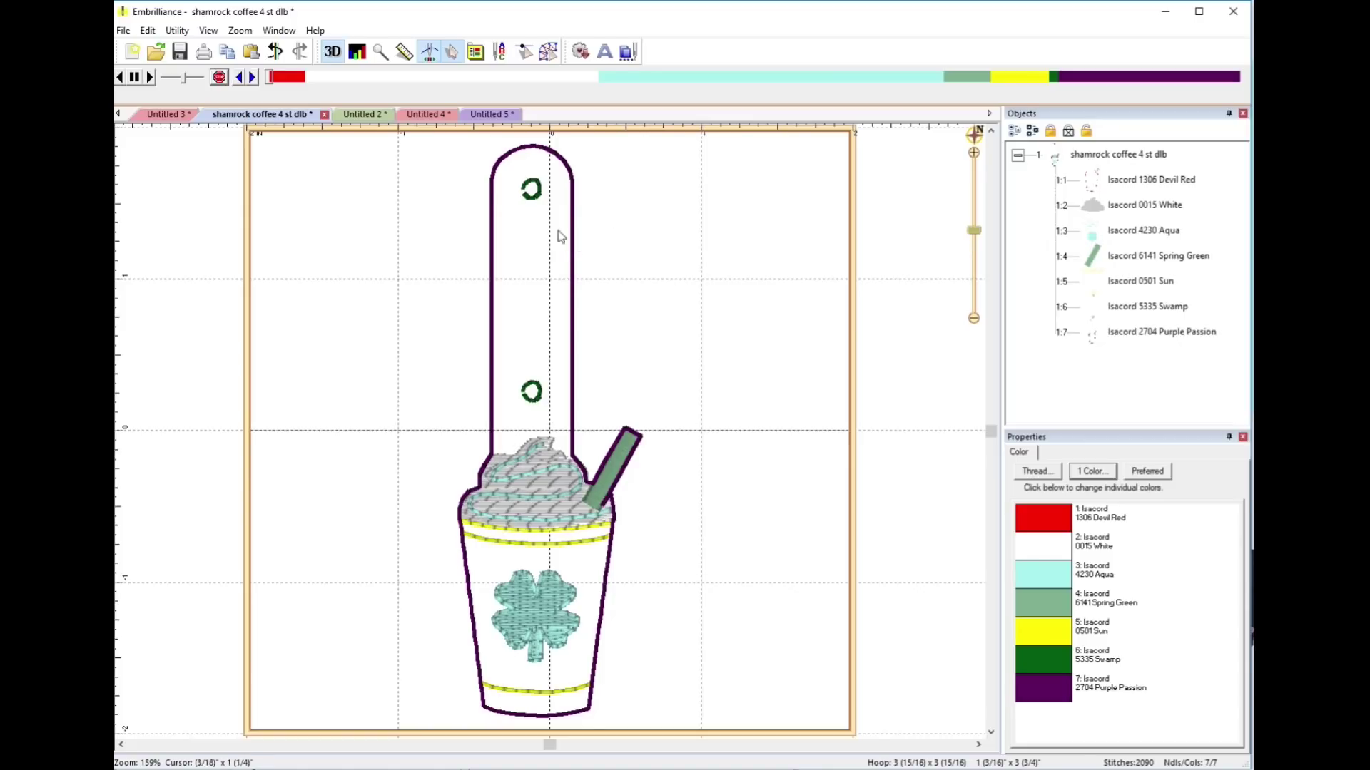
# Advance the simulator to stitch 1921 of the Purple Passion outline, at the right base of the snap tab
pyautogui.click(288, 78)
pyautogui.moveTo(290, 82)
pyautogui.mouseDown()
pyautogui.moveTo(417, 78)
pyautogui.moveTo(692, 126)
pyautogui.moveTo(806, 92)
pyautogui.moveTo(1074, 93)
pyautogui.moveTo(1163, 63)
pyautogui.mouseUp()
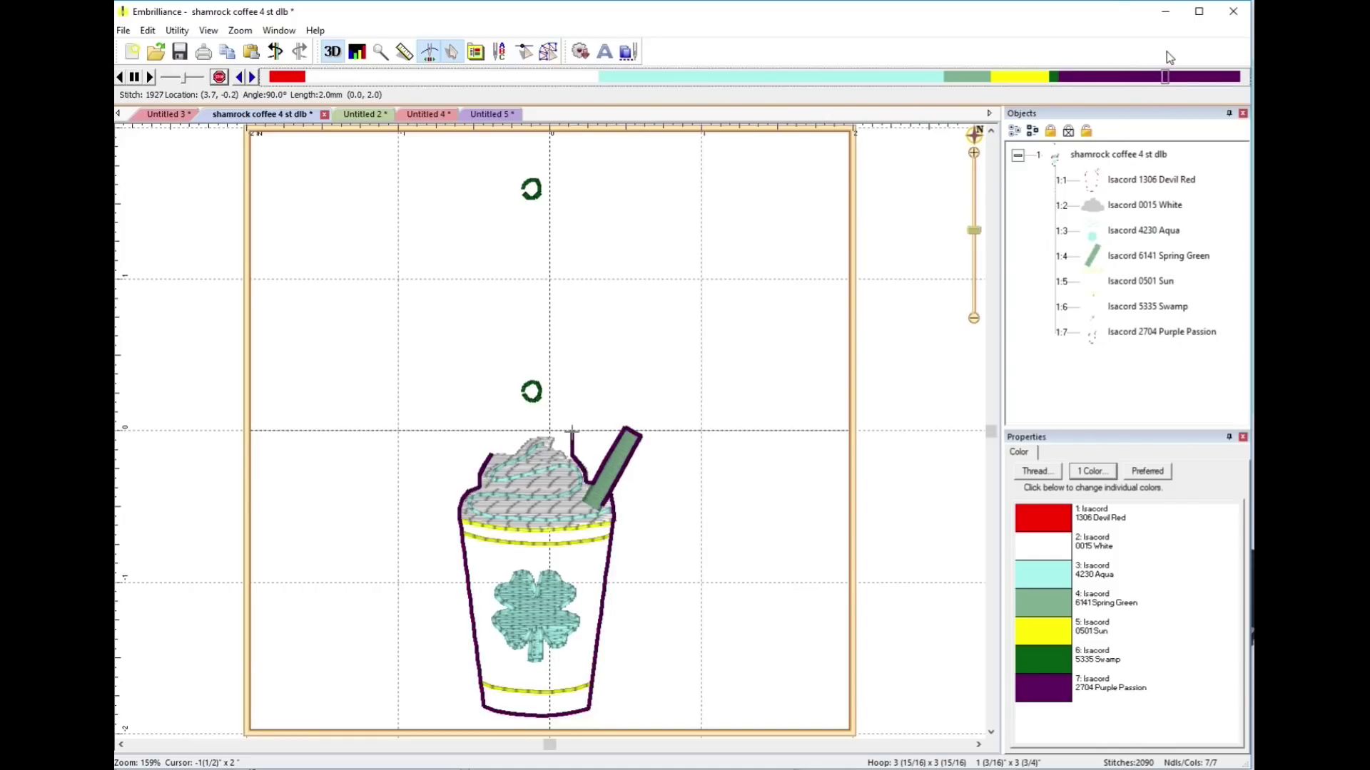
pyautogui.click(240, 78)
pyautogui.click(240, 78)
pyautogui.click(239, 78)
pyautogui.click(239, 78)
pyautogui.click(240, 78)
pyautogui.click(239, 78)
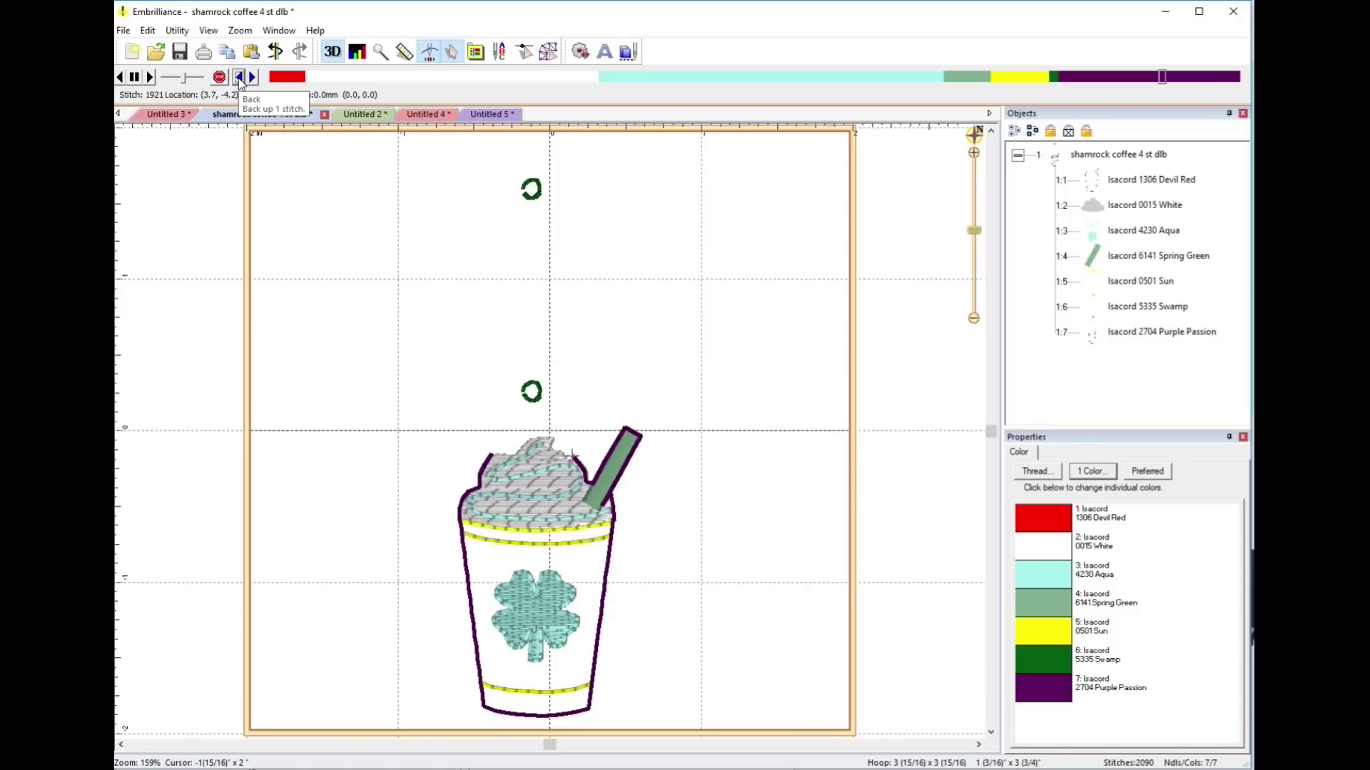
# Insert a colour stop at stitch 1921 of the Purple Passion outline using the Isacord Poly thread 2944 Scrumptious Plum
pyautogui.click(1037, 471)
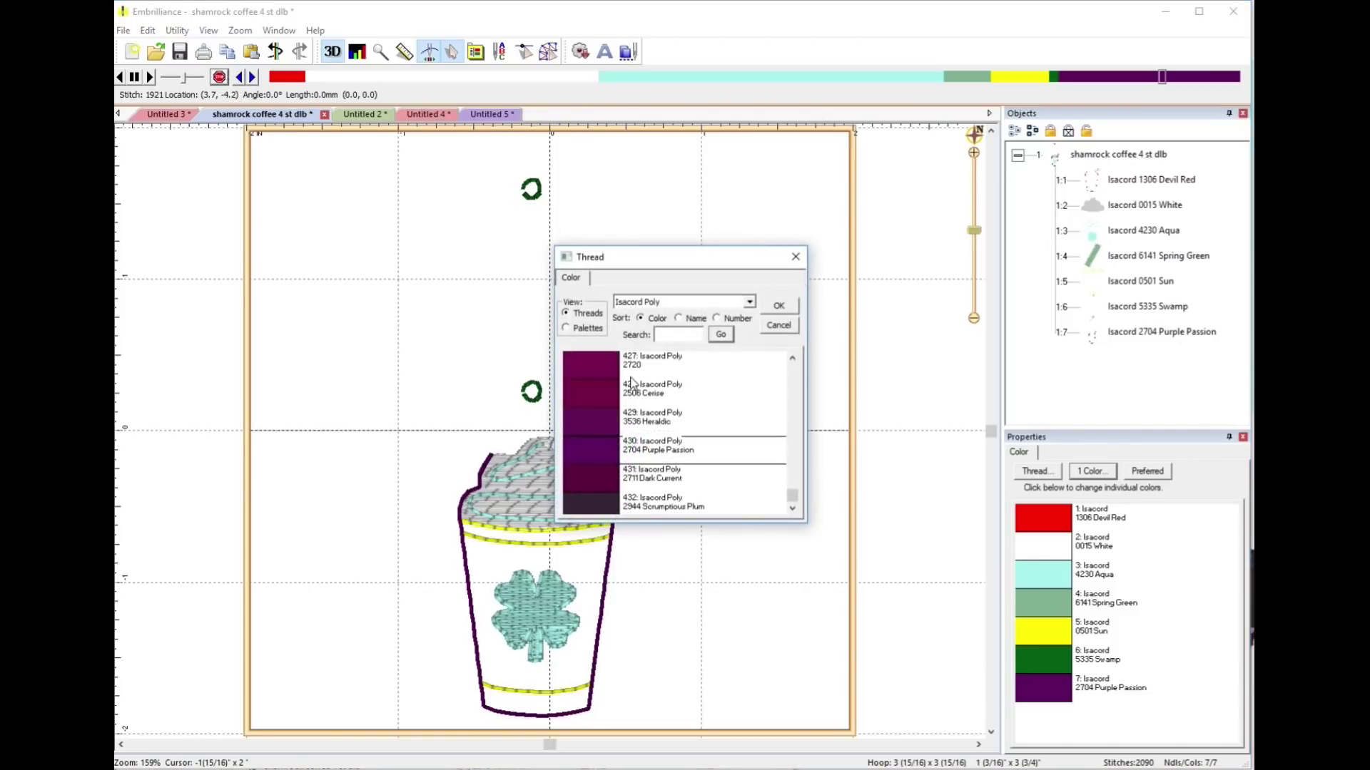
pyautogui.scroll(-1, 595, 400)
pyautogui.click(592, 484)
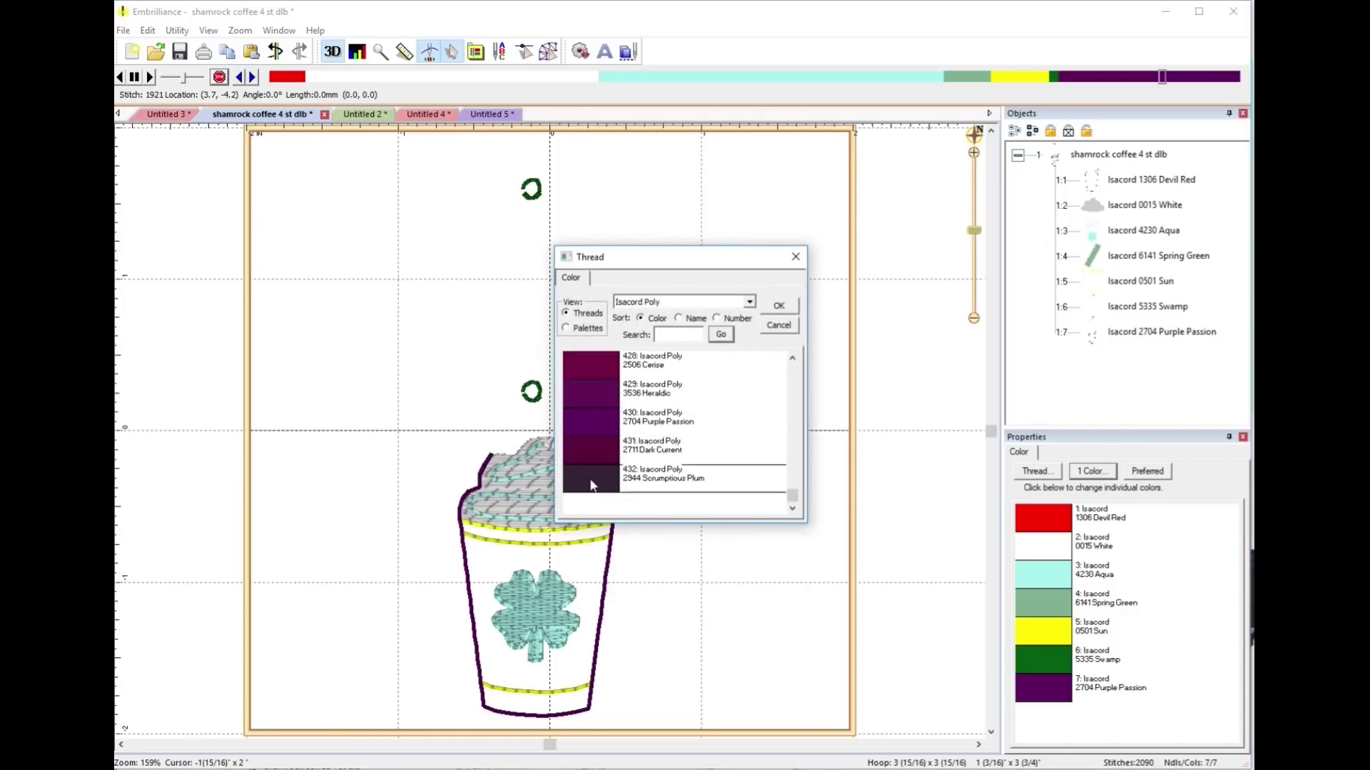
pyautogui.click(769, 307)
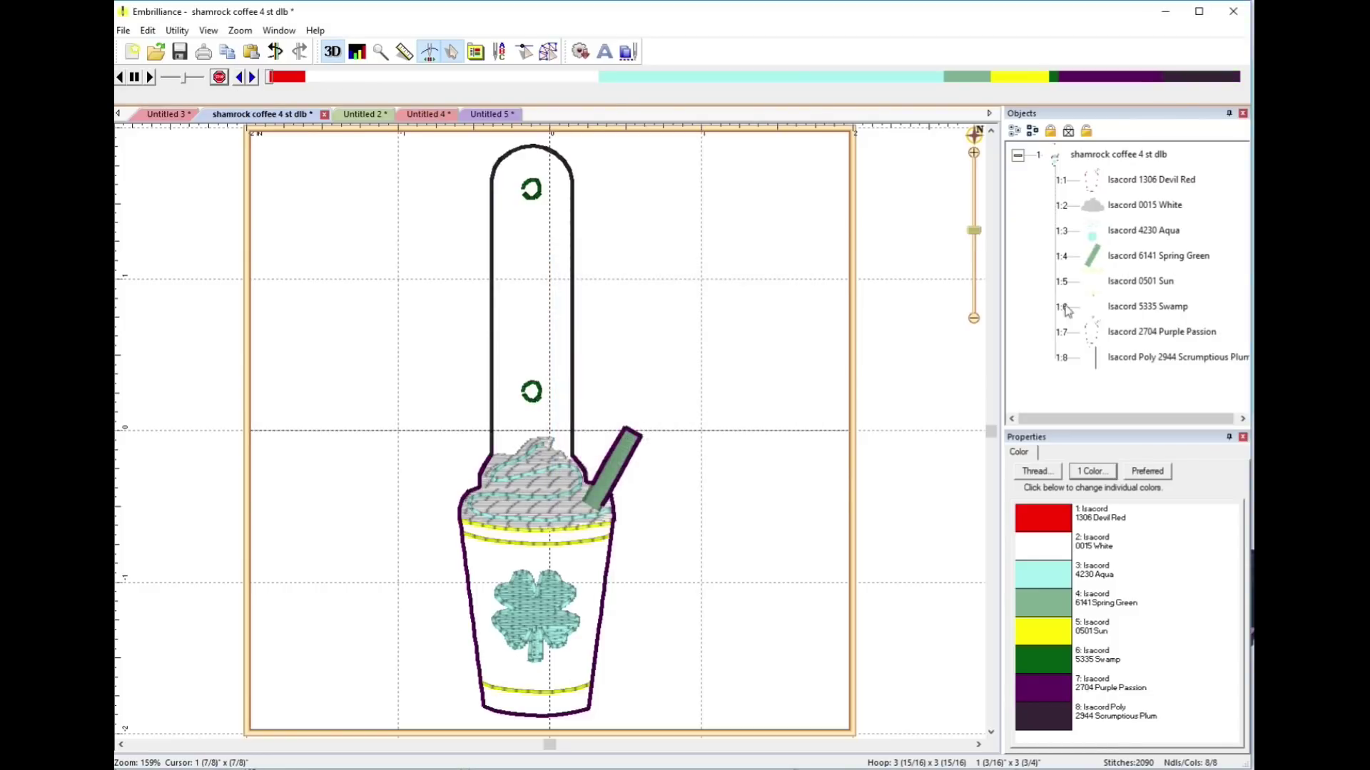
# Delete the separated 2944 Scrumptious Plum outline of the snap tab from the shamrock coffee design
pyautogui.click(1096, 333)
pyautogui.click(1097, 357)
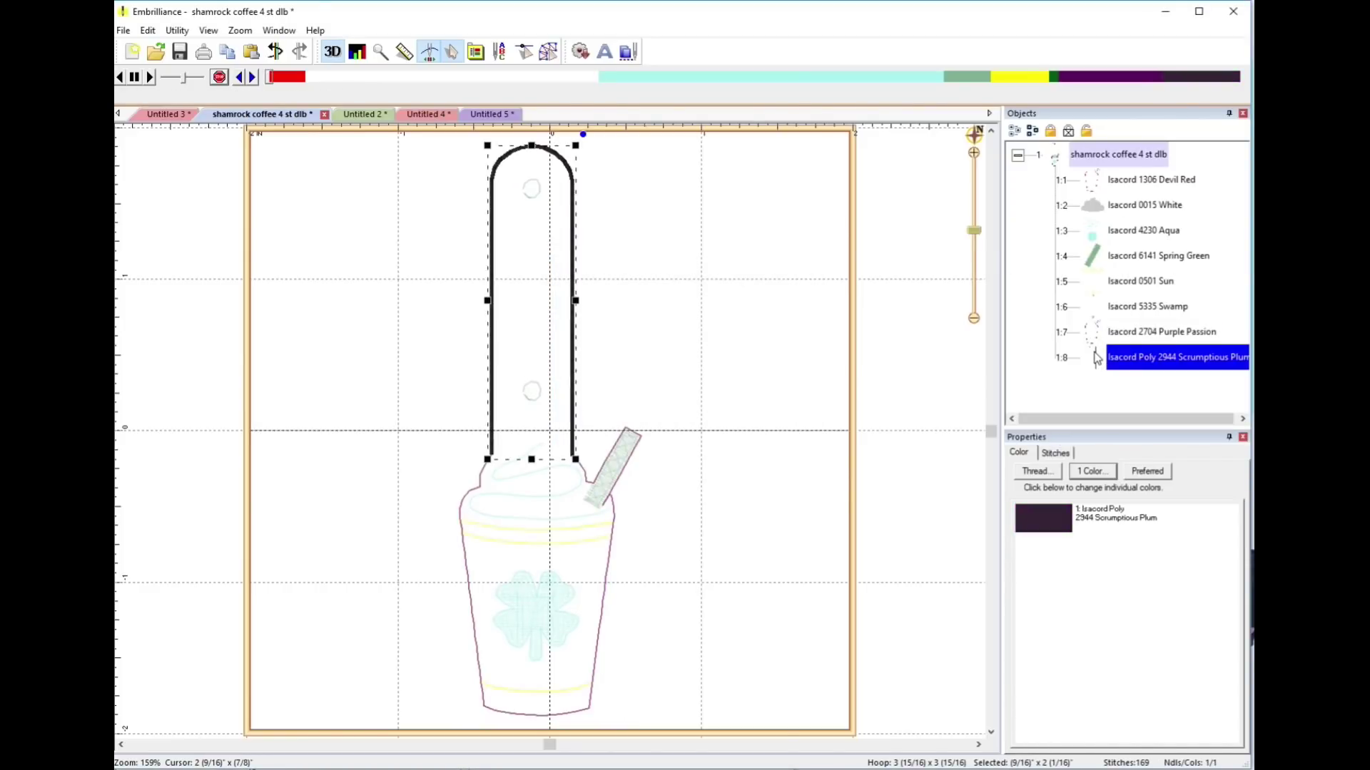
pyautogui.press('Delete')
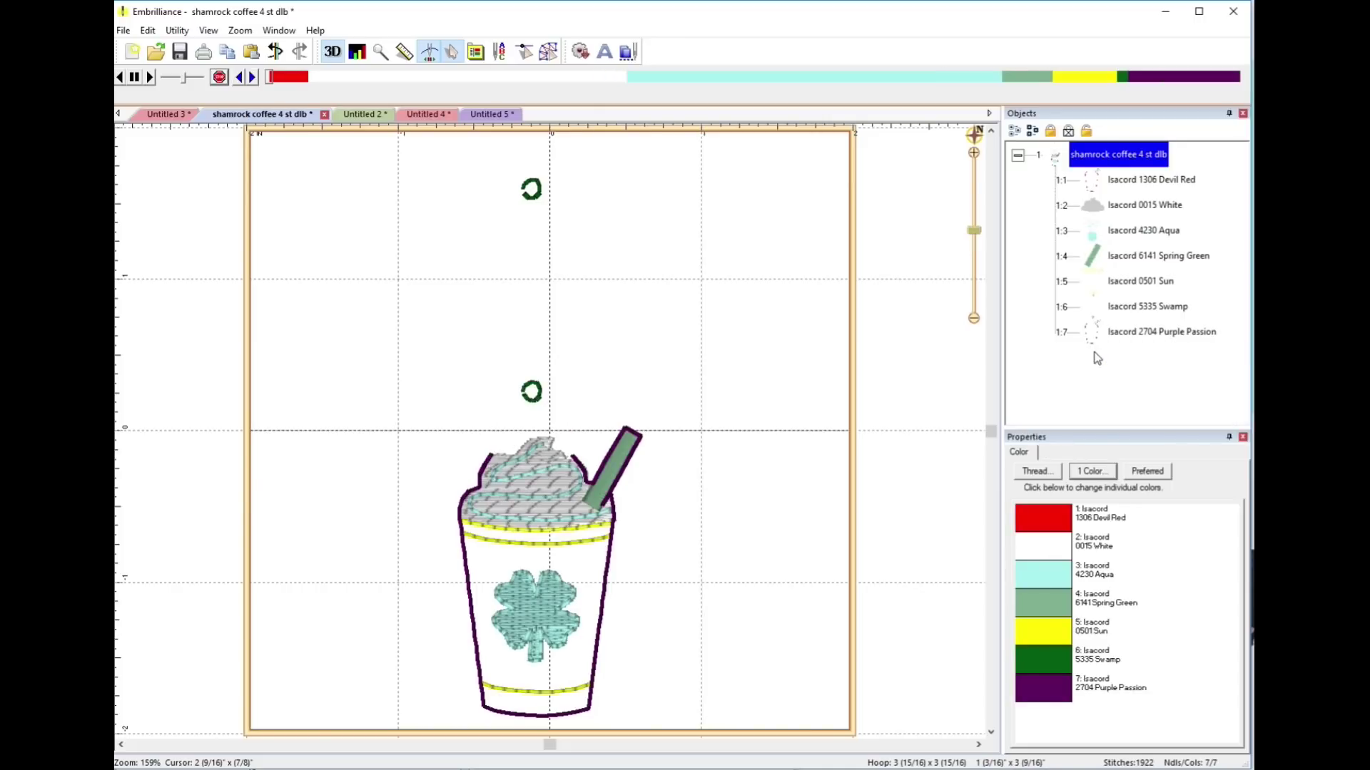
# Delete the 5335 Swamp snap placement circles from the shamrock coffee design and exit the Stitch Simulator
pyautogui.click(1091, 302)
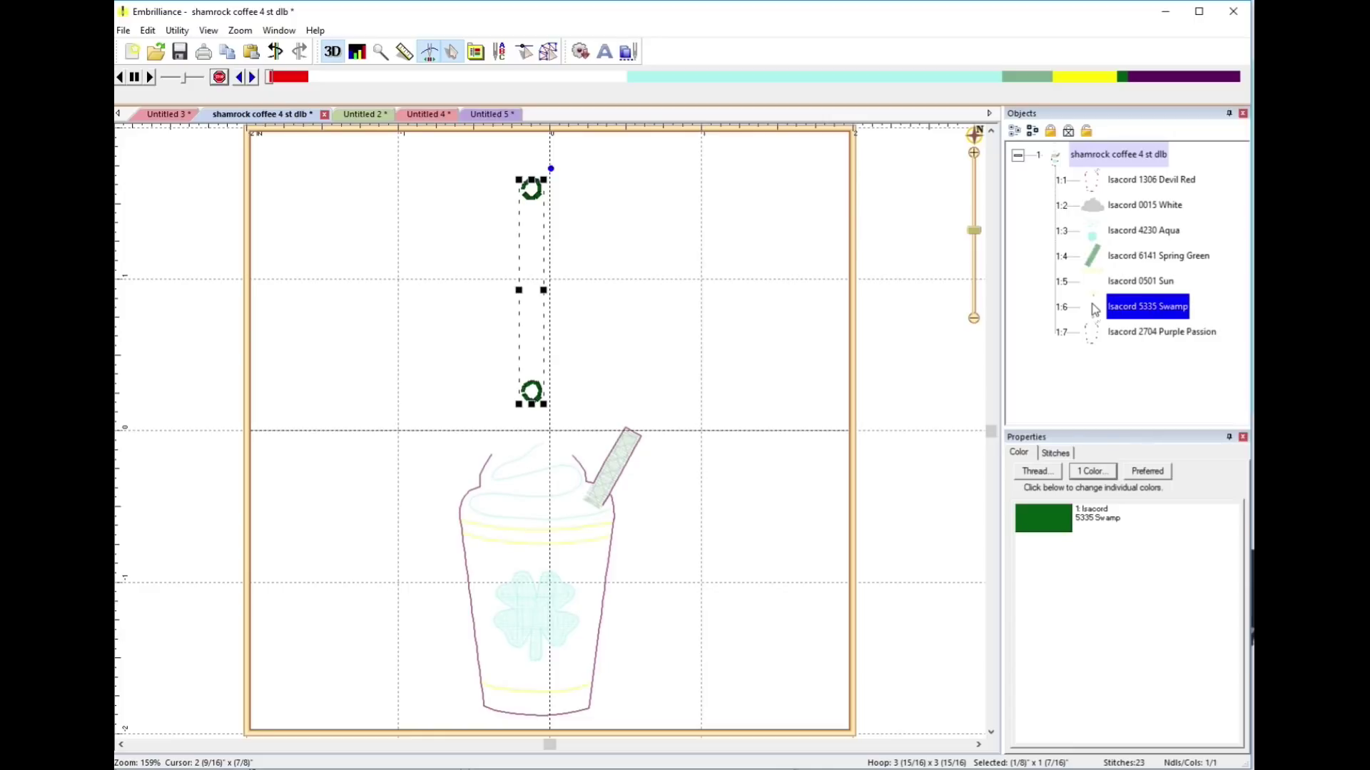
pyautogui.press('Delete')
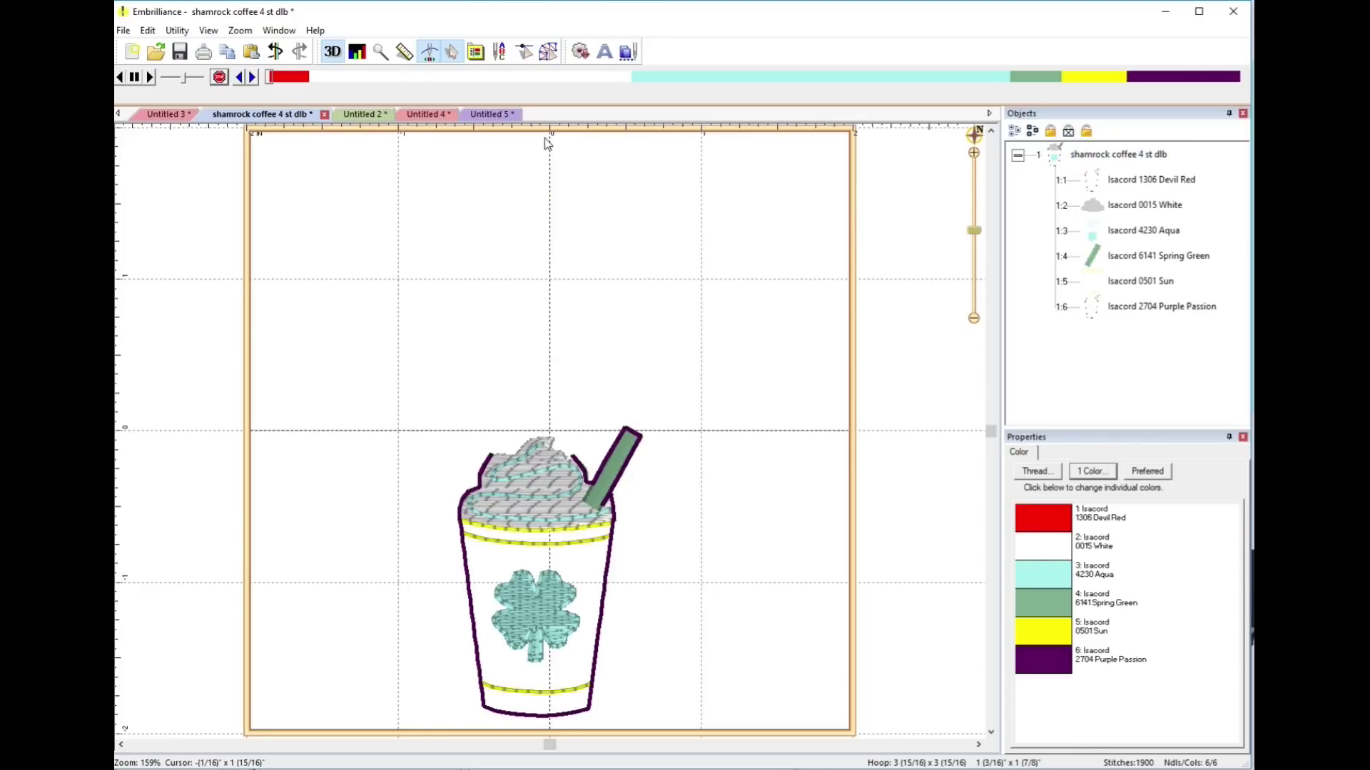
pyautogui.click(450, 54)
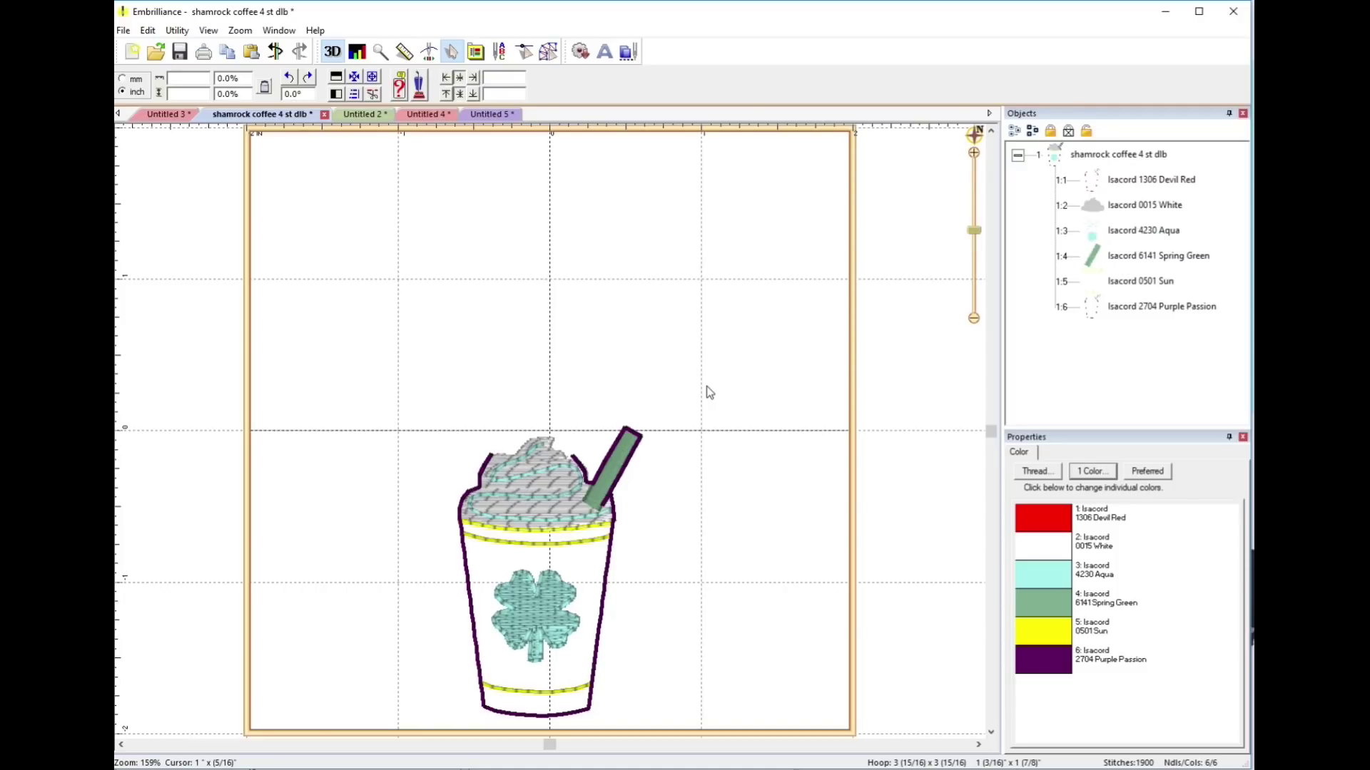
# Copy the snap tab top flower dlb design from Untitled 2 and paste it into the shamrock coffee 4 st dlb page
pyautogui.click(355, 114)
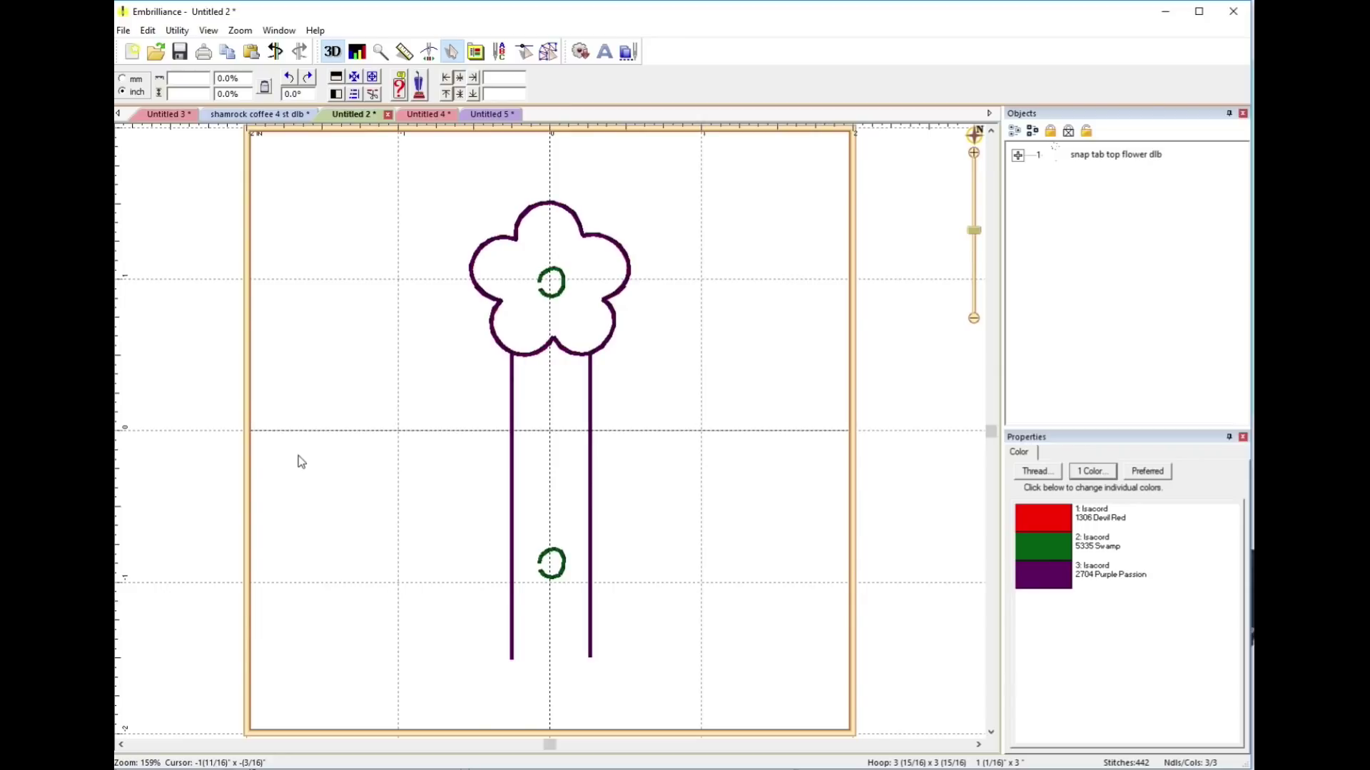
pyautogui.click(1058, 157)
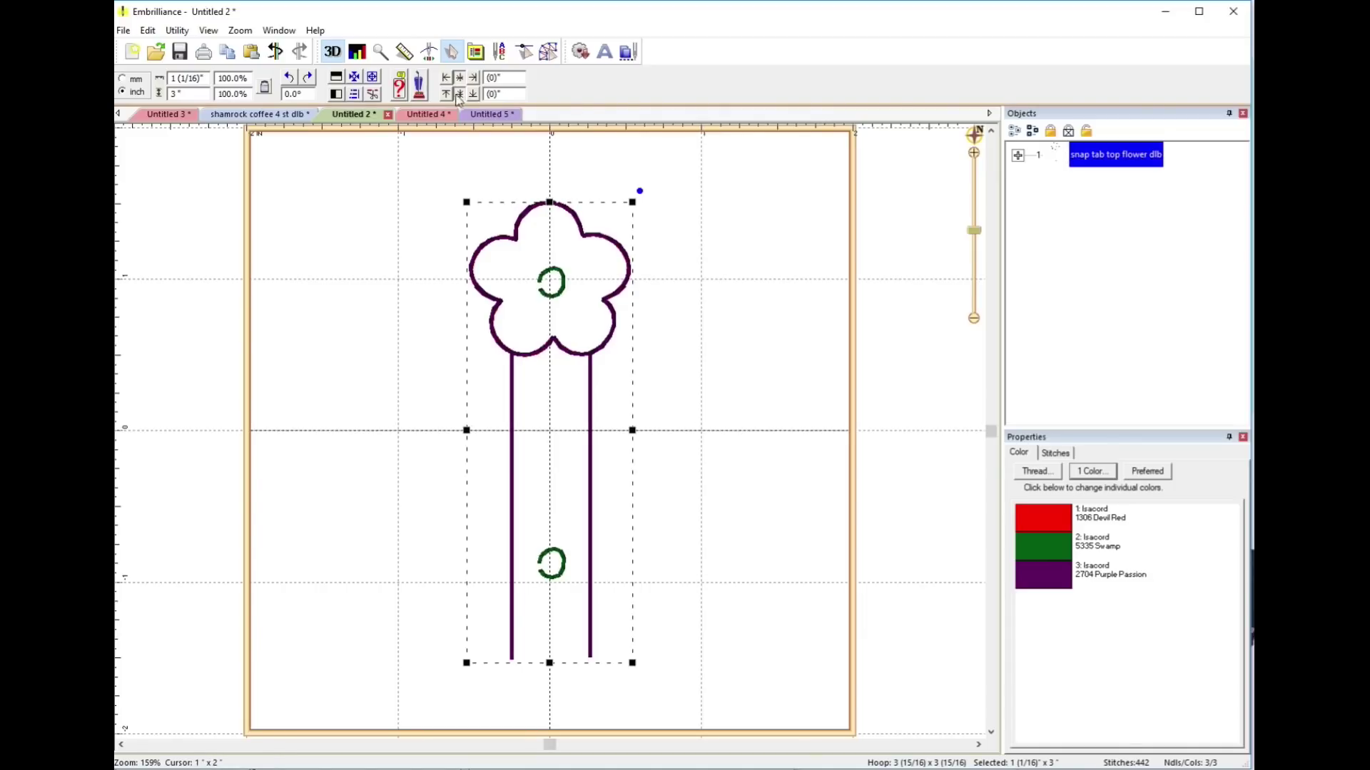
pyautogui.click(218, 115)
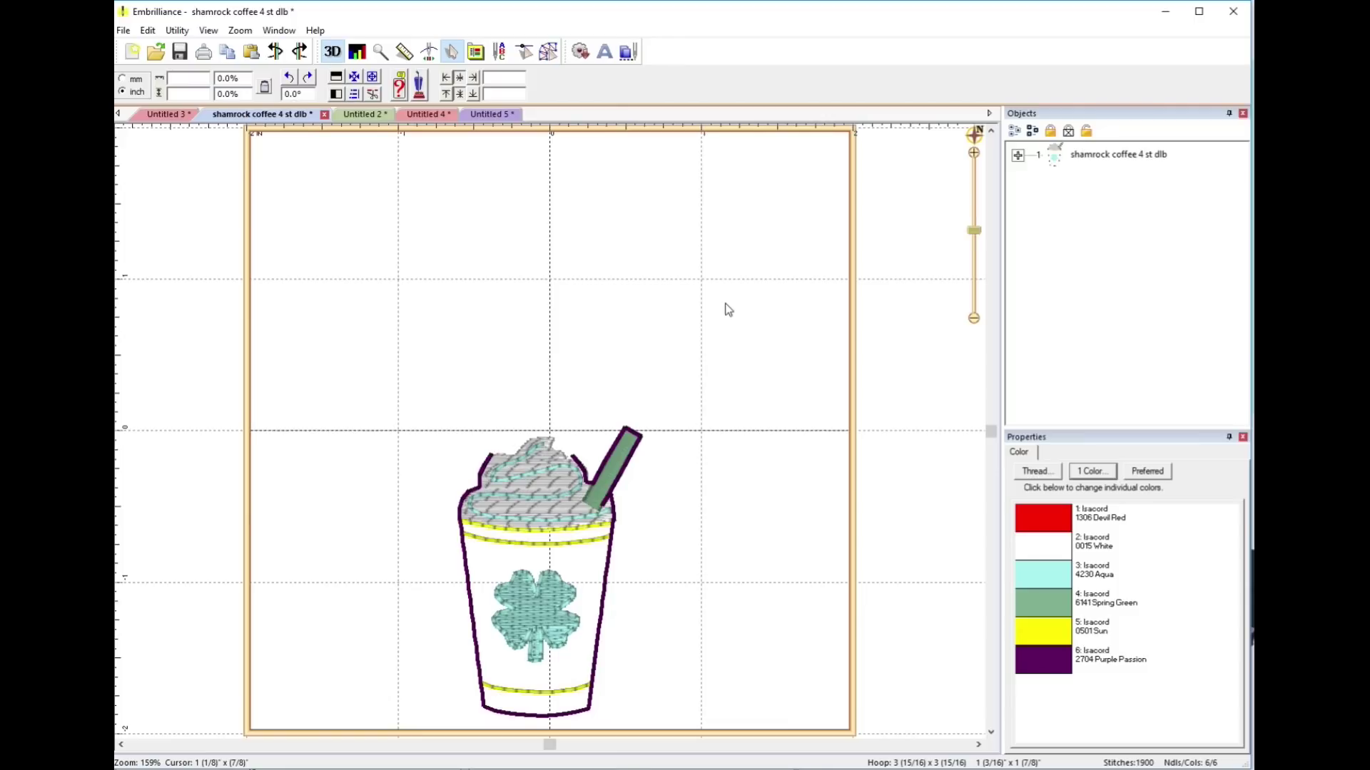
pyautogui.hotkey('ctrl', 'v')
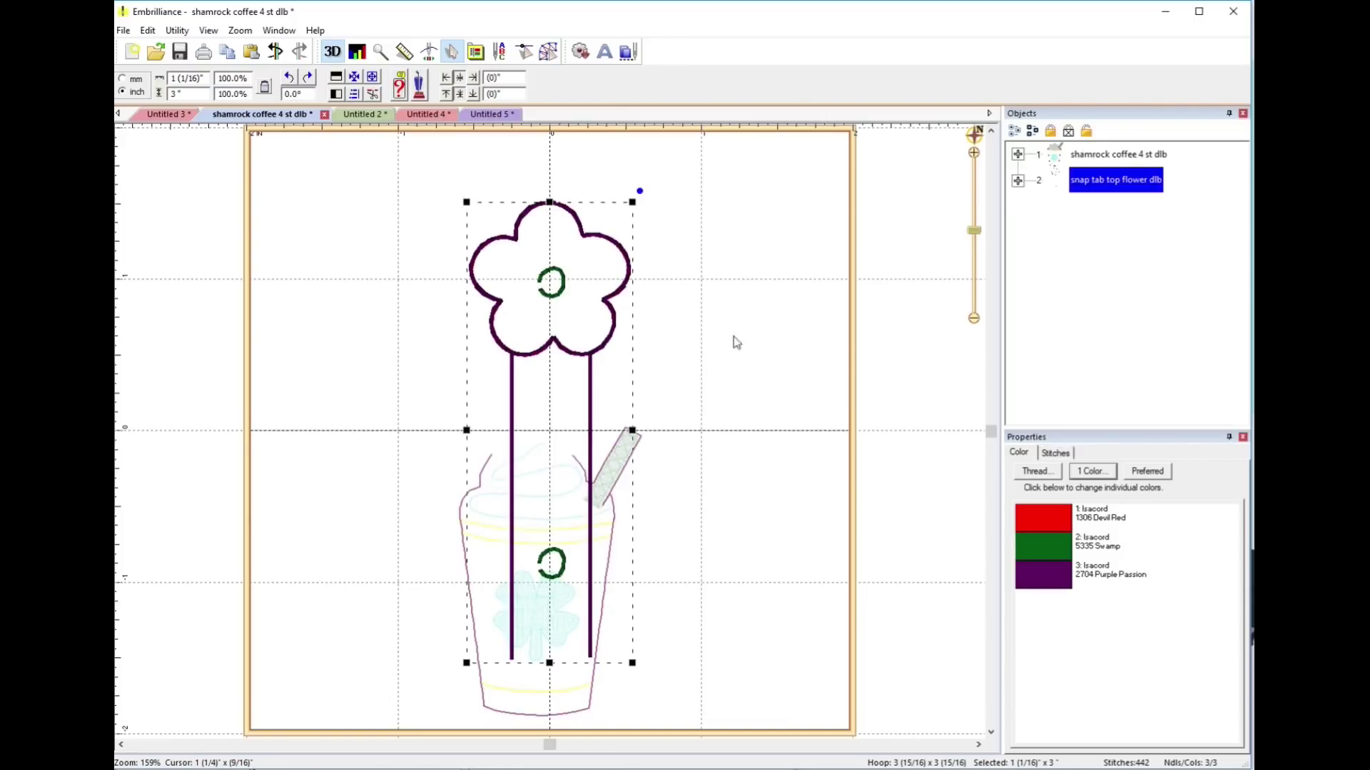
# Move the flower snap tab to about -1/8" by 1 5/16" so its lines meet the cup outline, and centre both designs in the hoop
pyautogui.click(976, 238)
pyautogui.moveTo(977, 237); pyautogui.dragTo(976, 240)
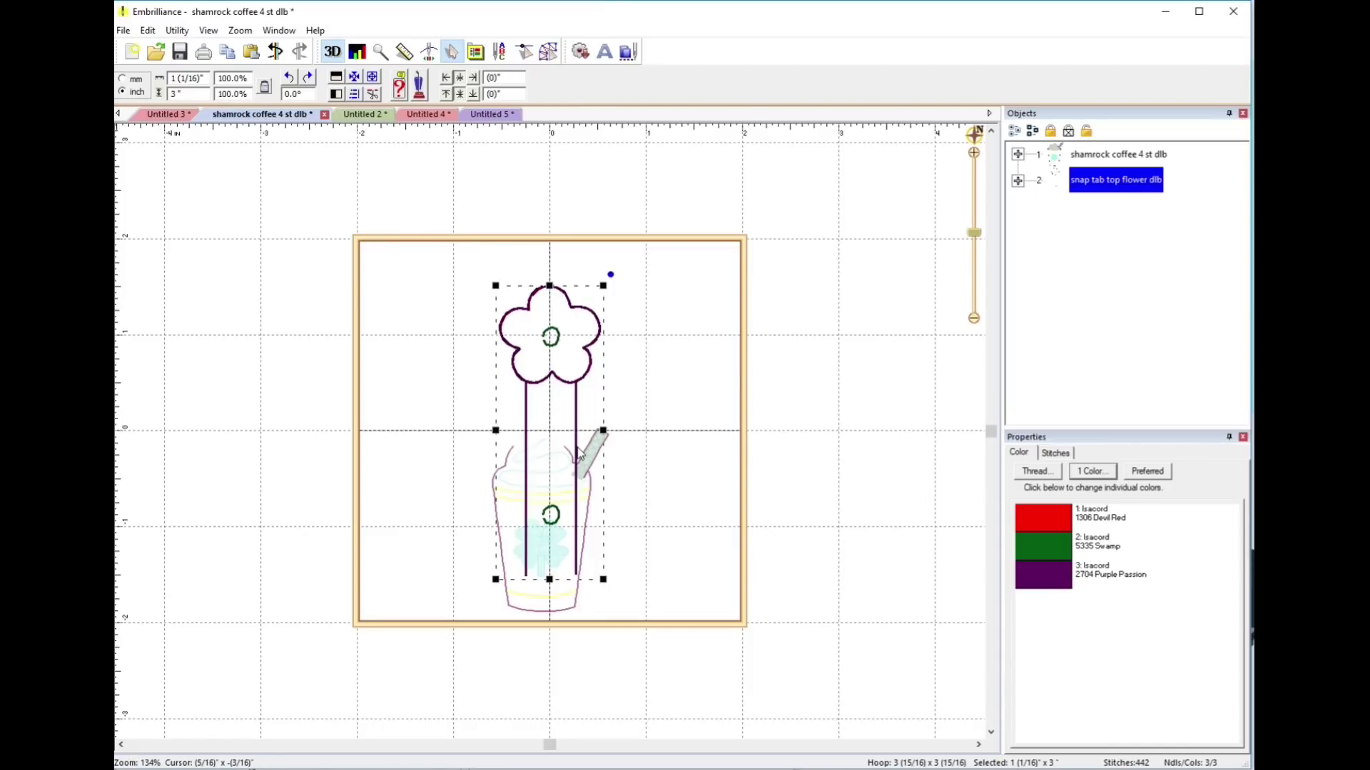
pyautogui.moveTo(579, 456); pyautogui.dragTo(567, 326)
pyautogui.scroll(5, 592, 449)
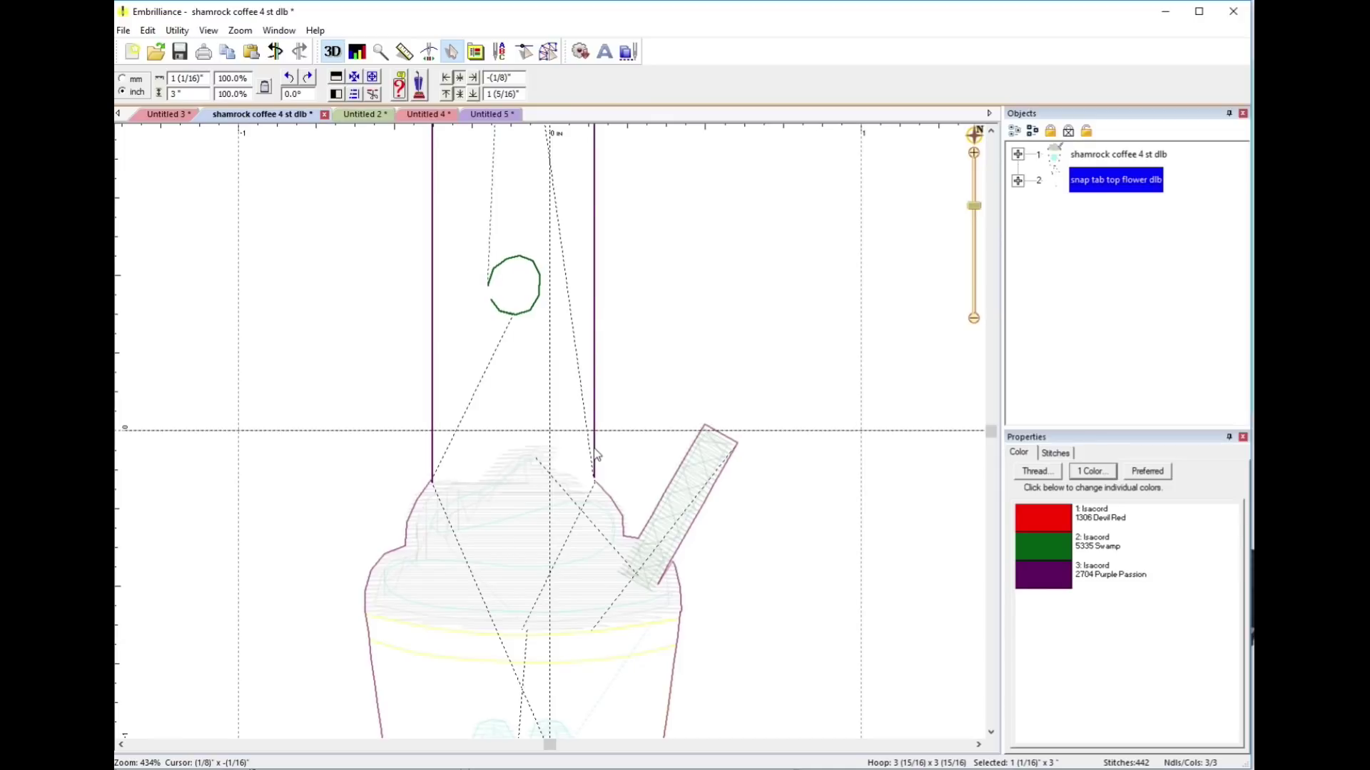
pyautogui.click(735, 316)
pyautogui.scroll(-5, 735, 316)
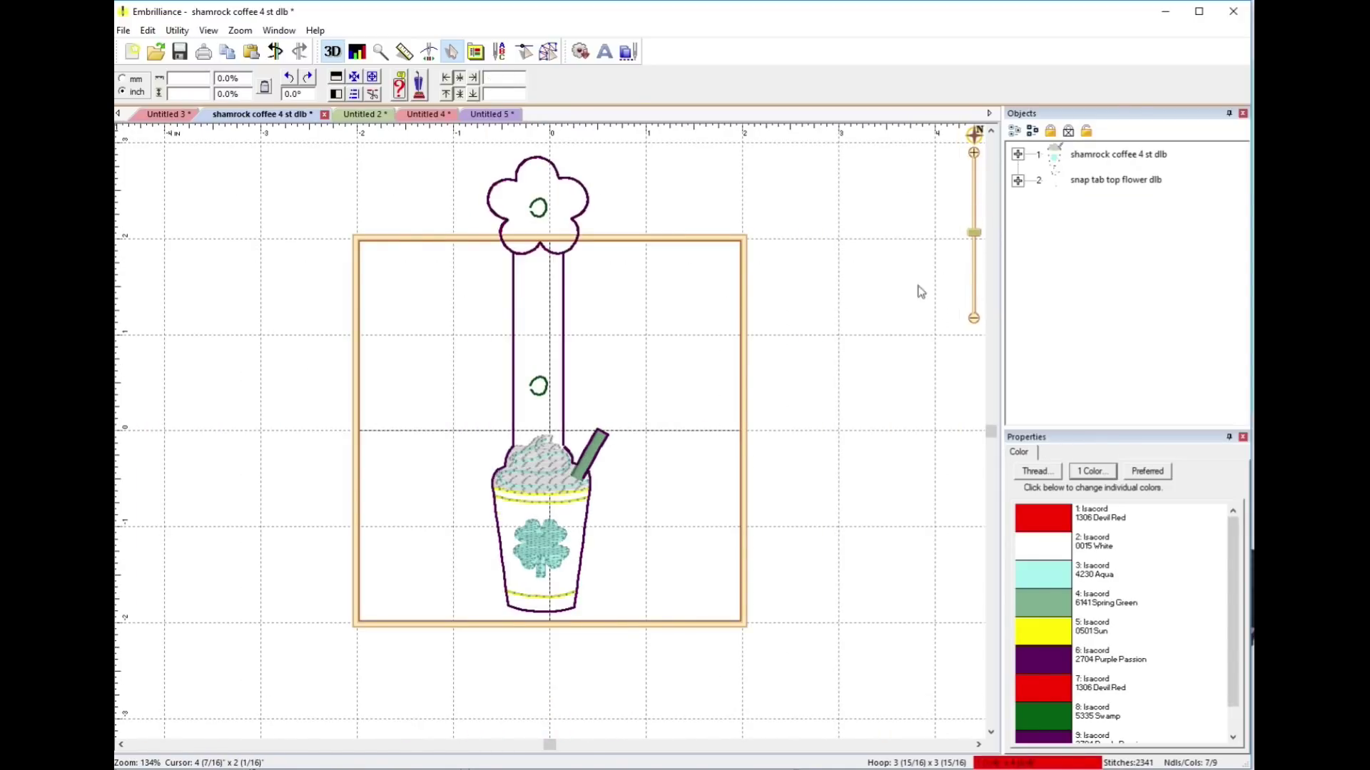
pyautogui.click(372, 80)
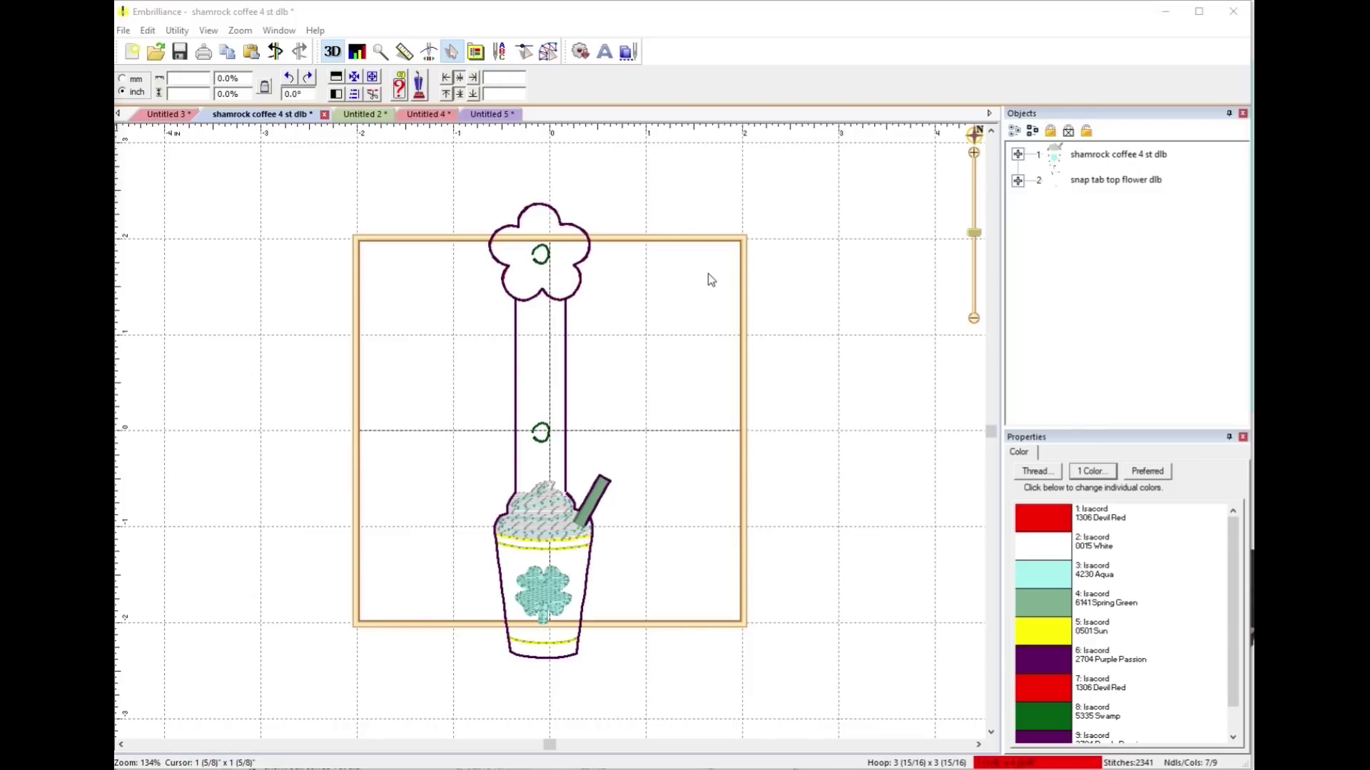
# Examine the individual colour layers of the shamrock coffee and flower snap tab designs to compare their stitching order
pyautogui.click(1017, 181)
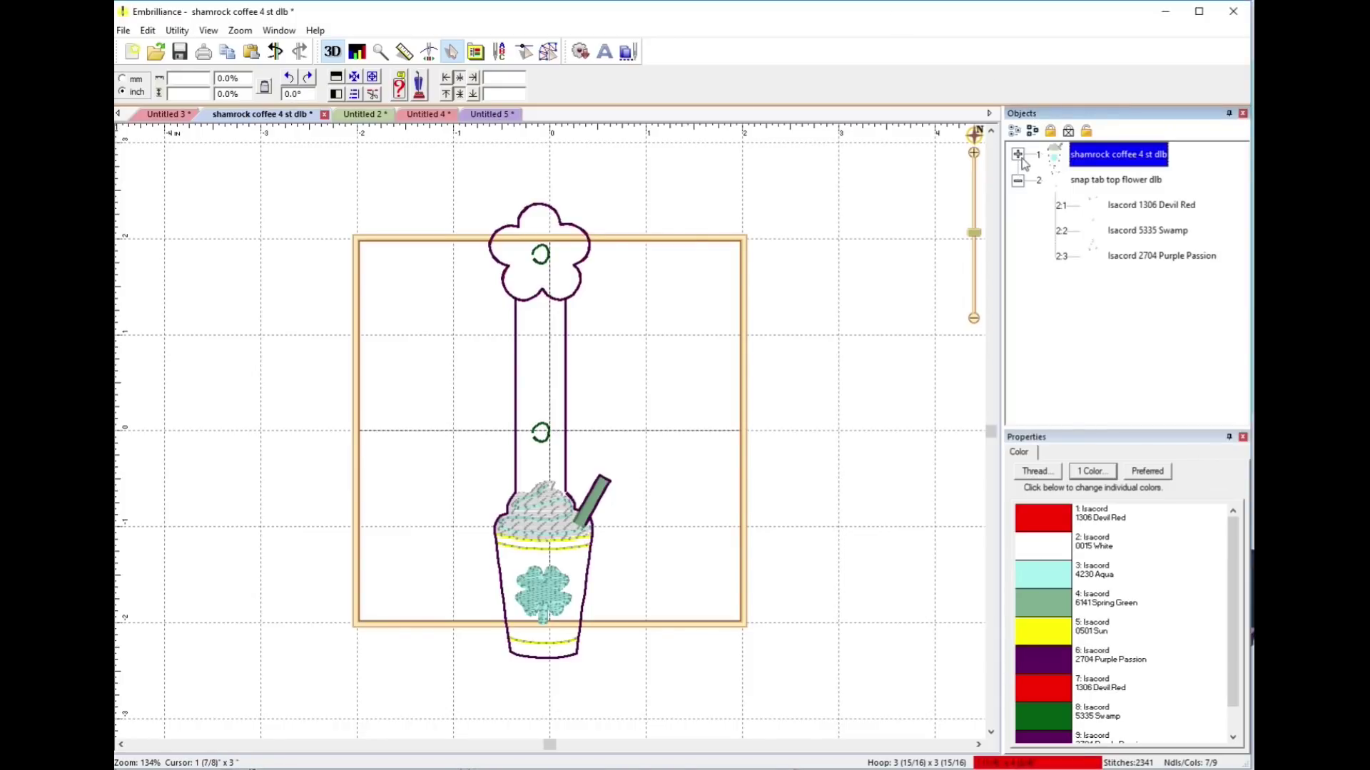
pyautogui.click(1017, 154)
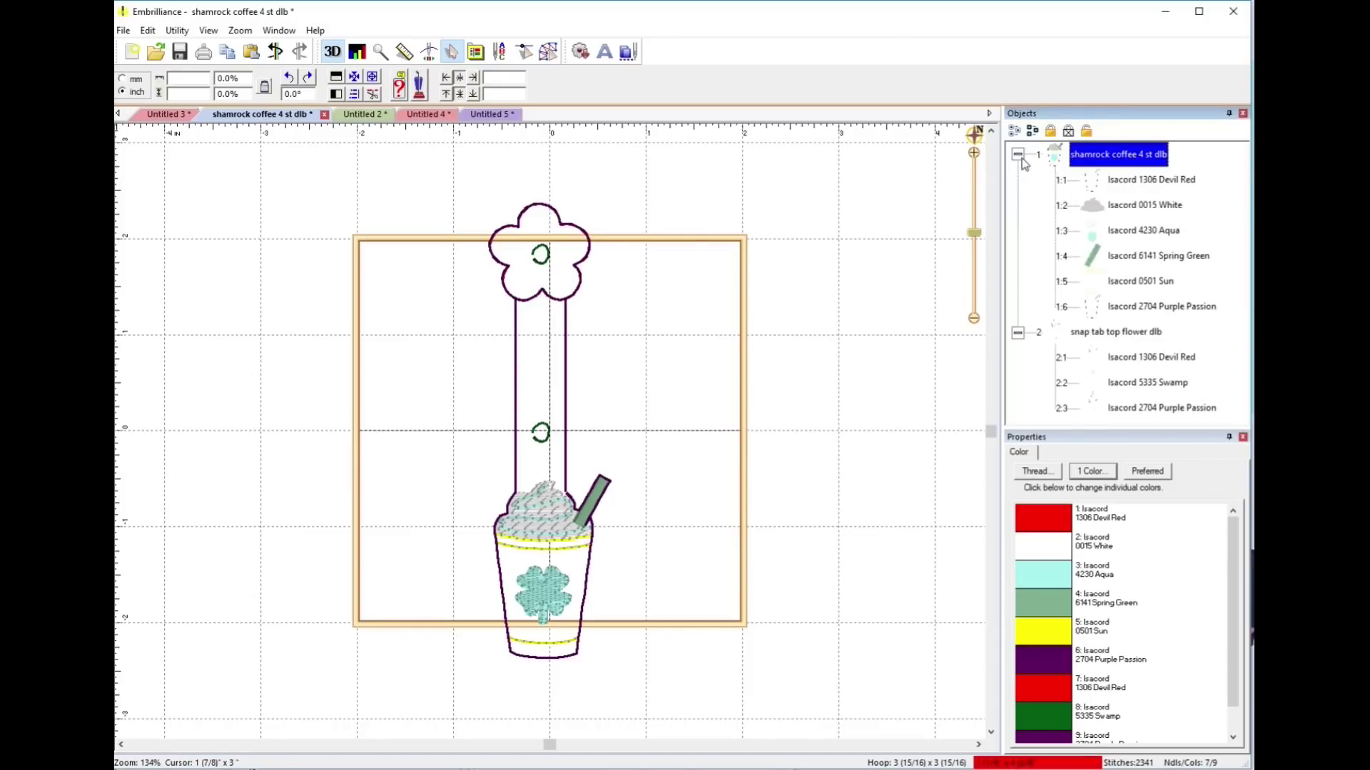
pyautogui.click(1099, 183)
pyautogui.click(1089, 214)
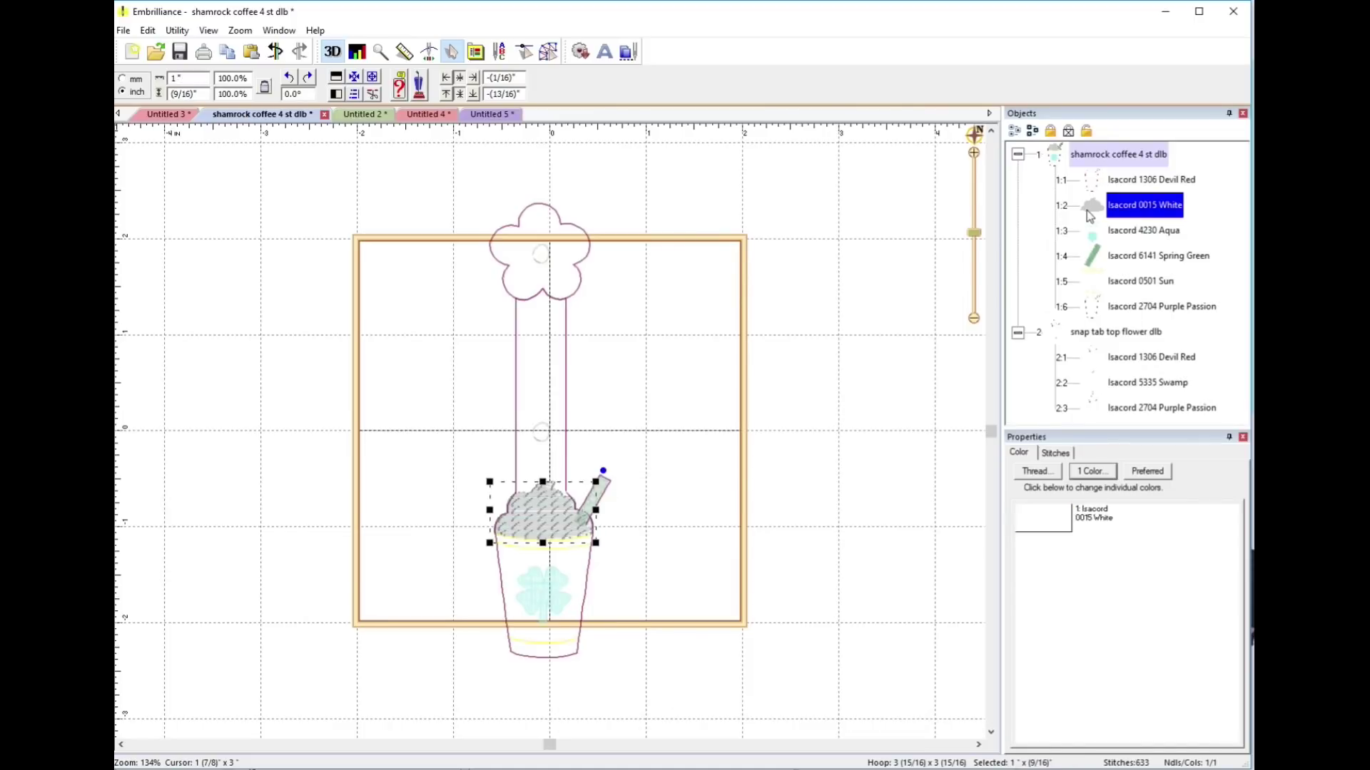
pyautogui.click(1093, 228)
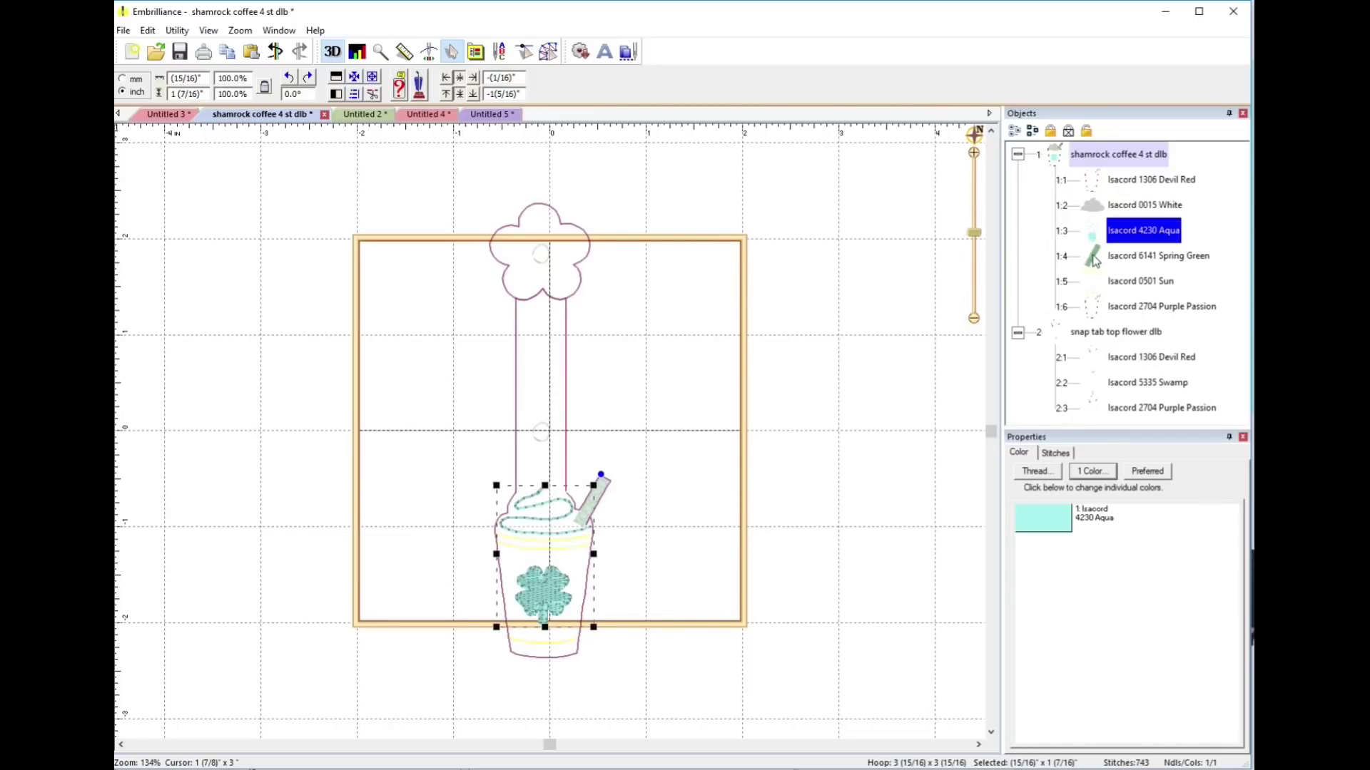
pyautogui.click(1097, 257)
pyautogui.click(1090, 287)
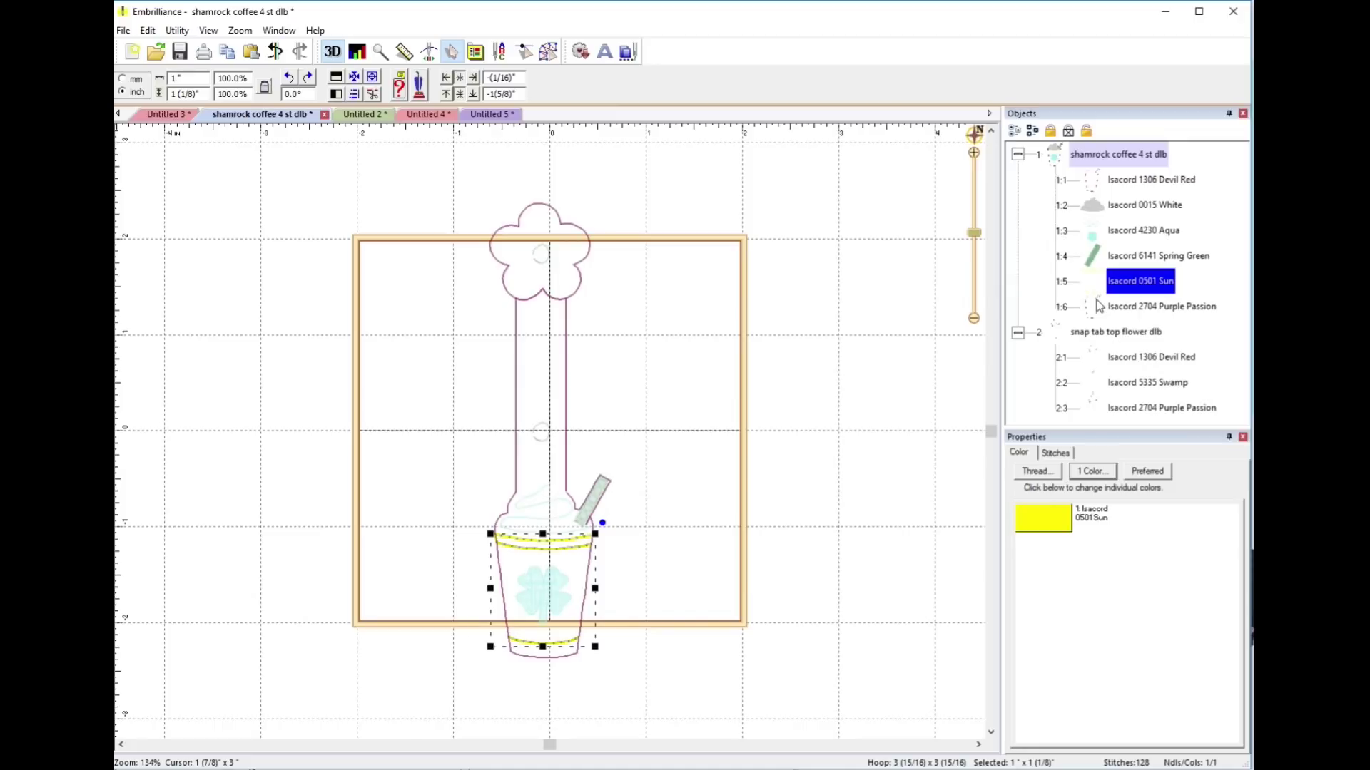
pyautogui.click(1100, 314)
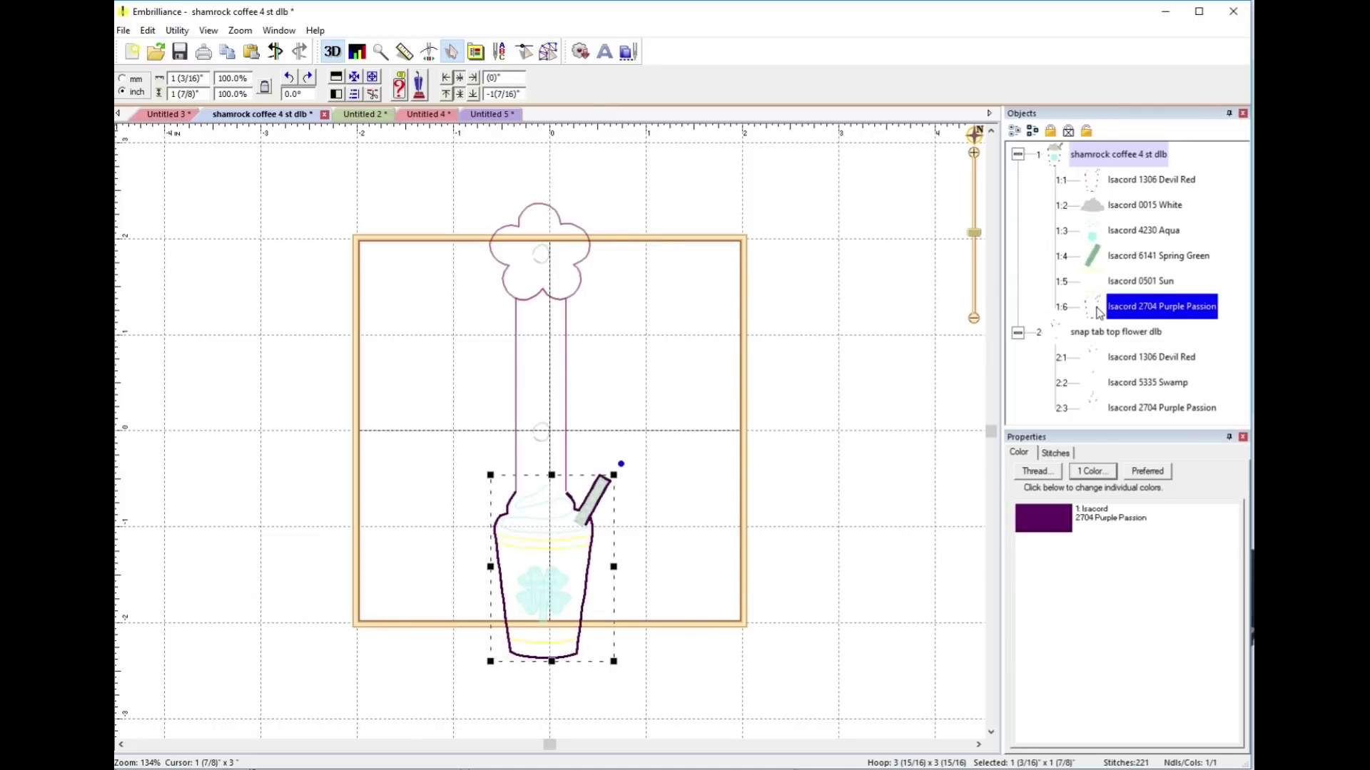
pyautogui.click(1098, 361)
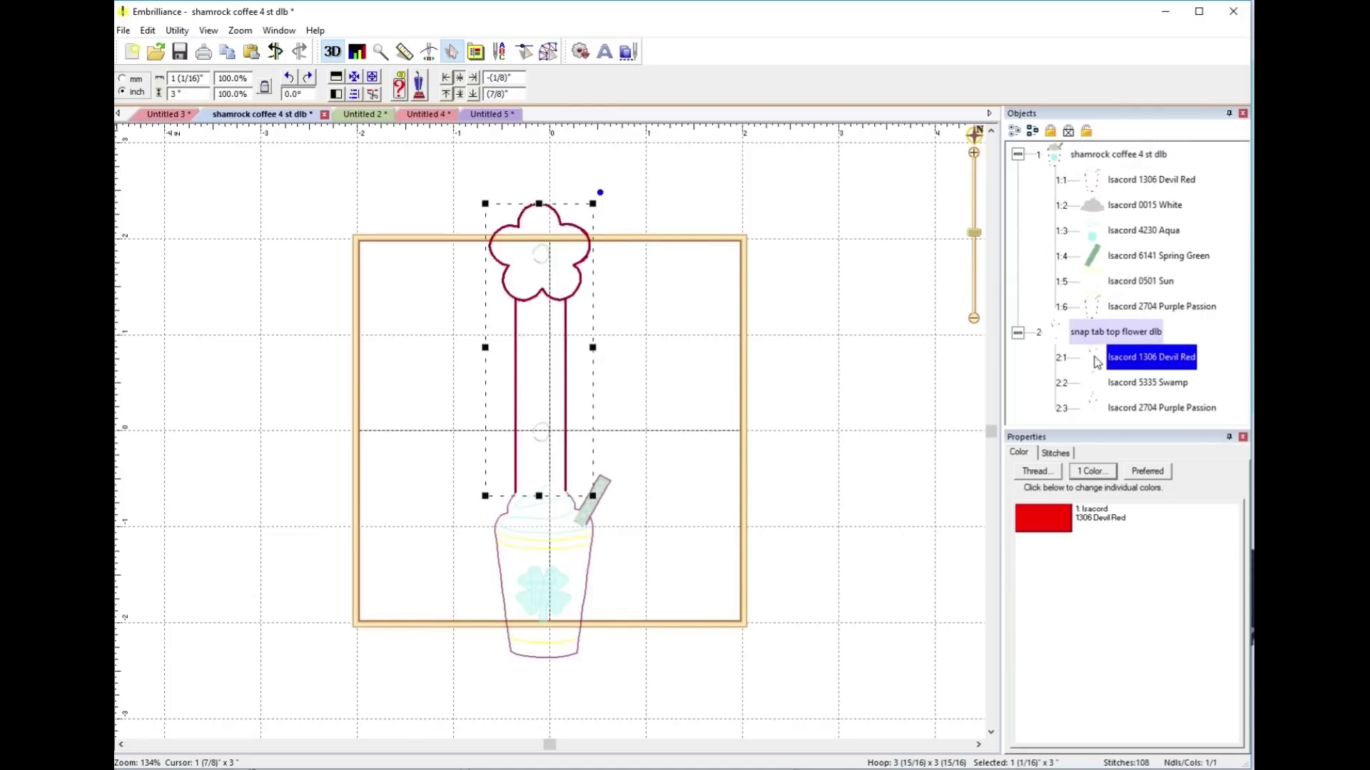
pyautogui.click(1091, 390)
pyautogui.click(1095, 406)
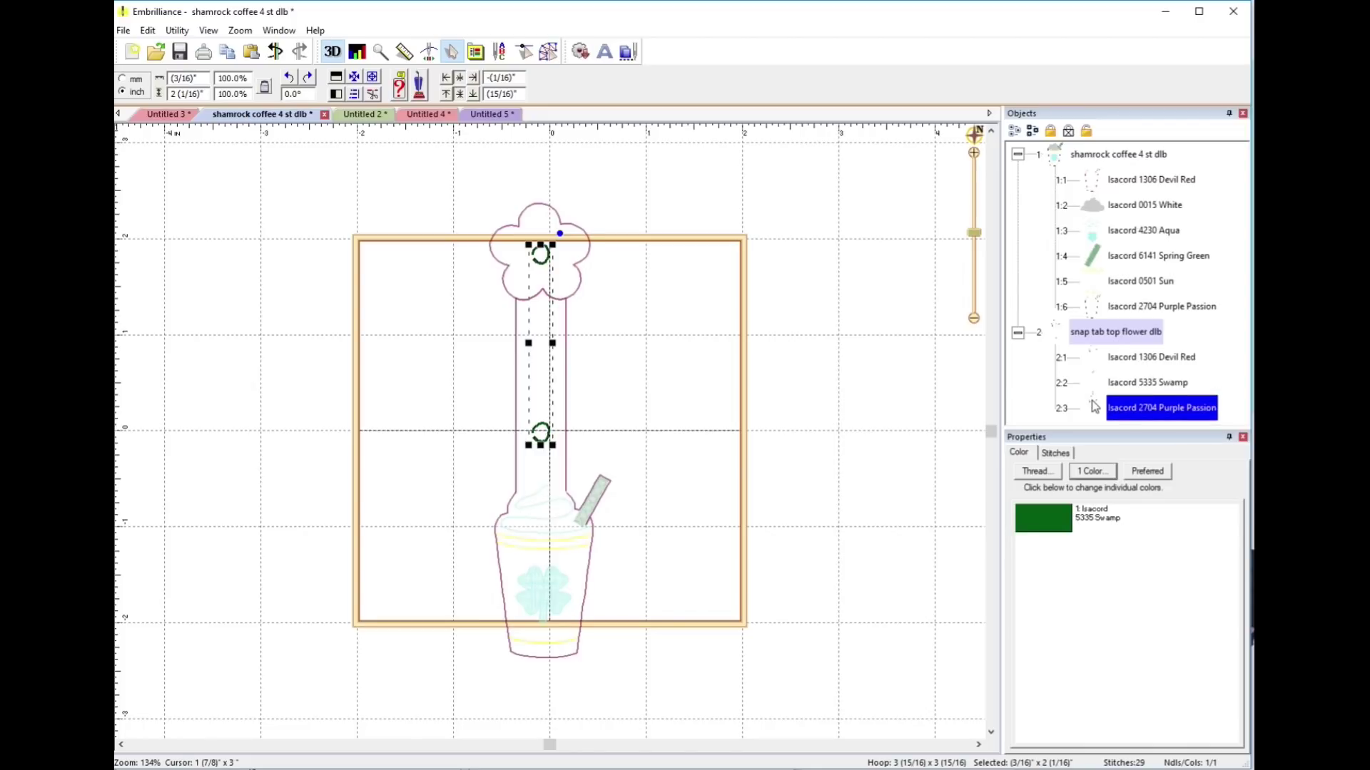
pyautogui.click(737, 276)
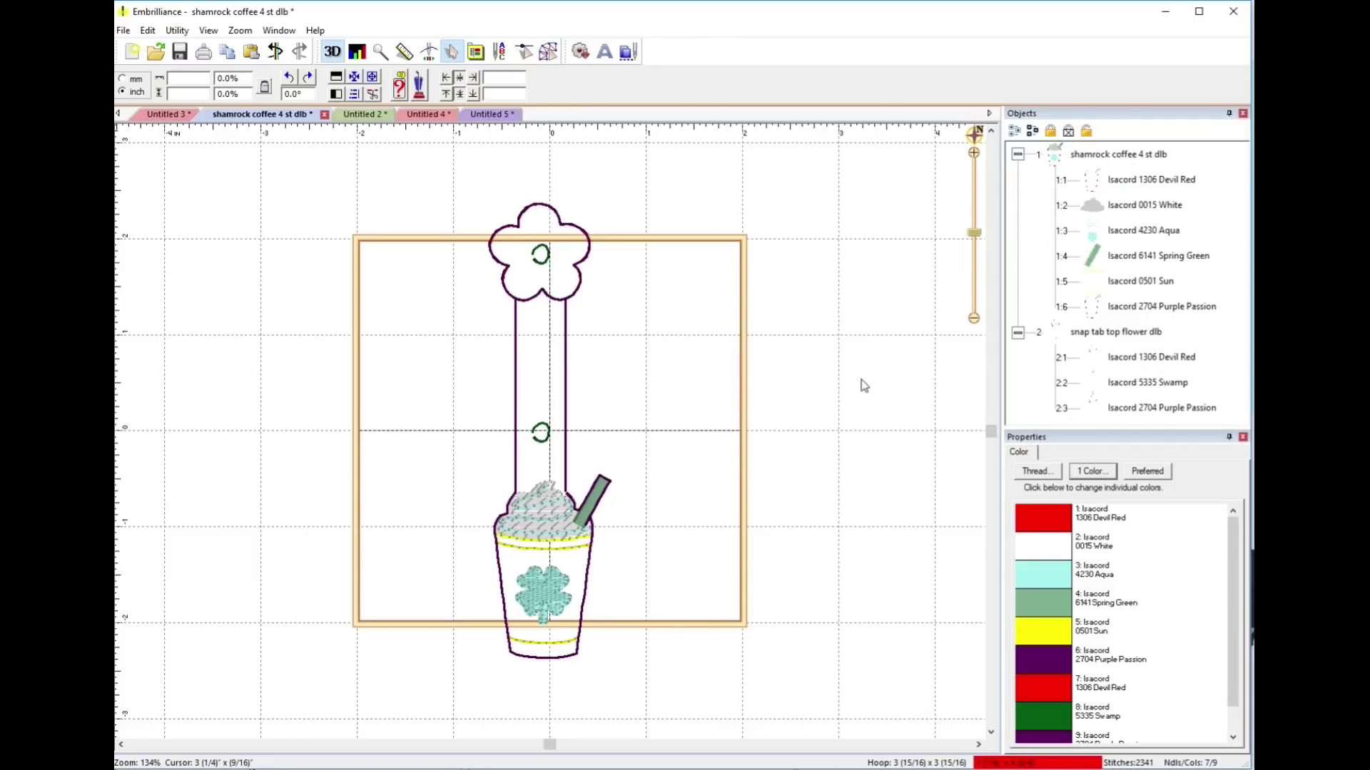
# Move the flower tab's 1306 Devil Red layer after the cup's Devil Red, and its 5335 Swamp layer before the cup's Purple Passion
pyautogui.click(1102, 358)
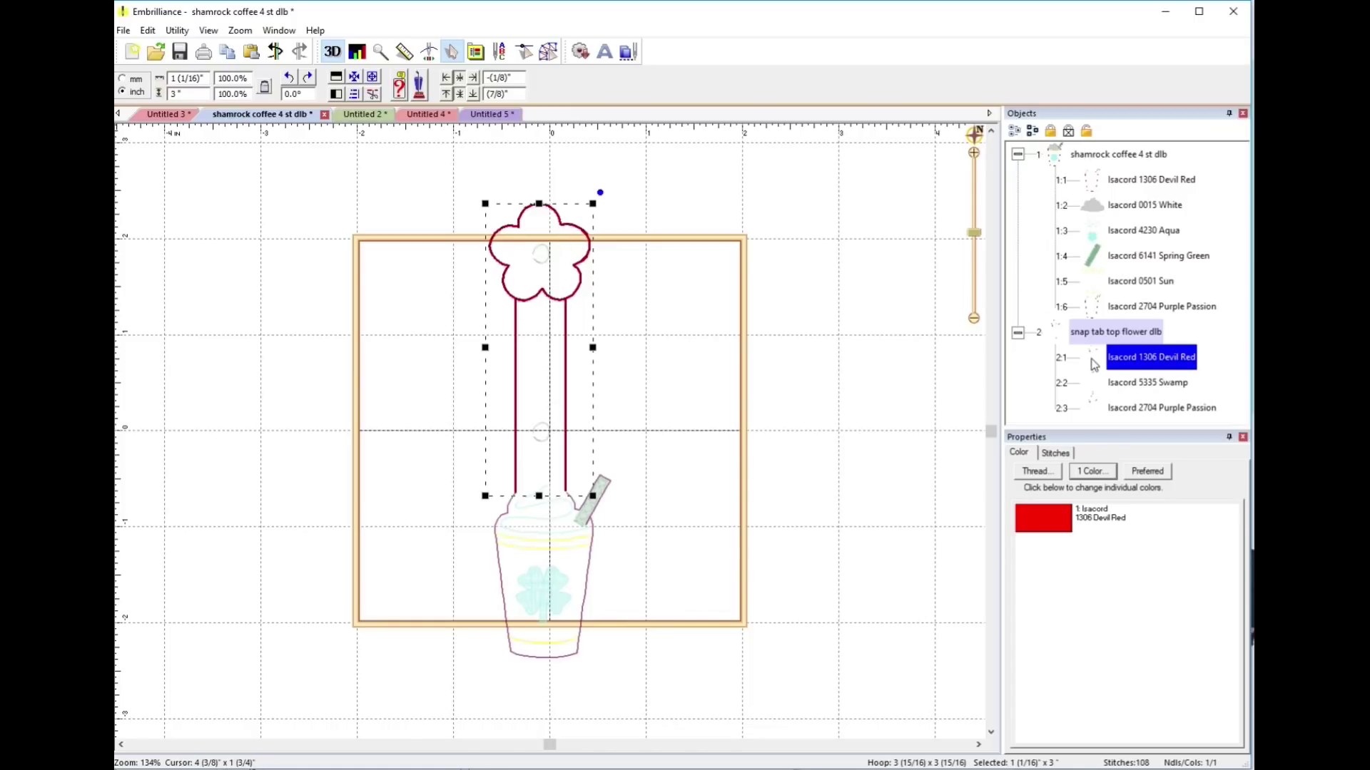
pyautogui.moveTo(1095, 363); pyautogui.dragTo(1094, 188)
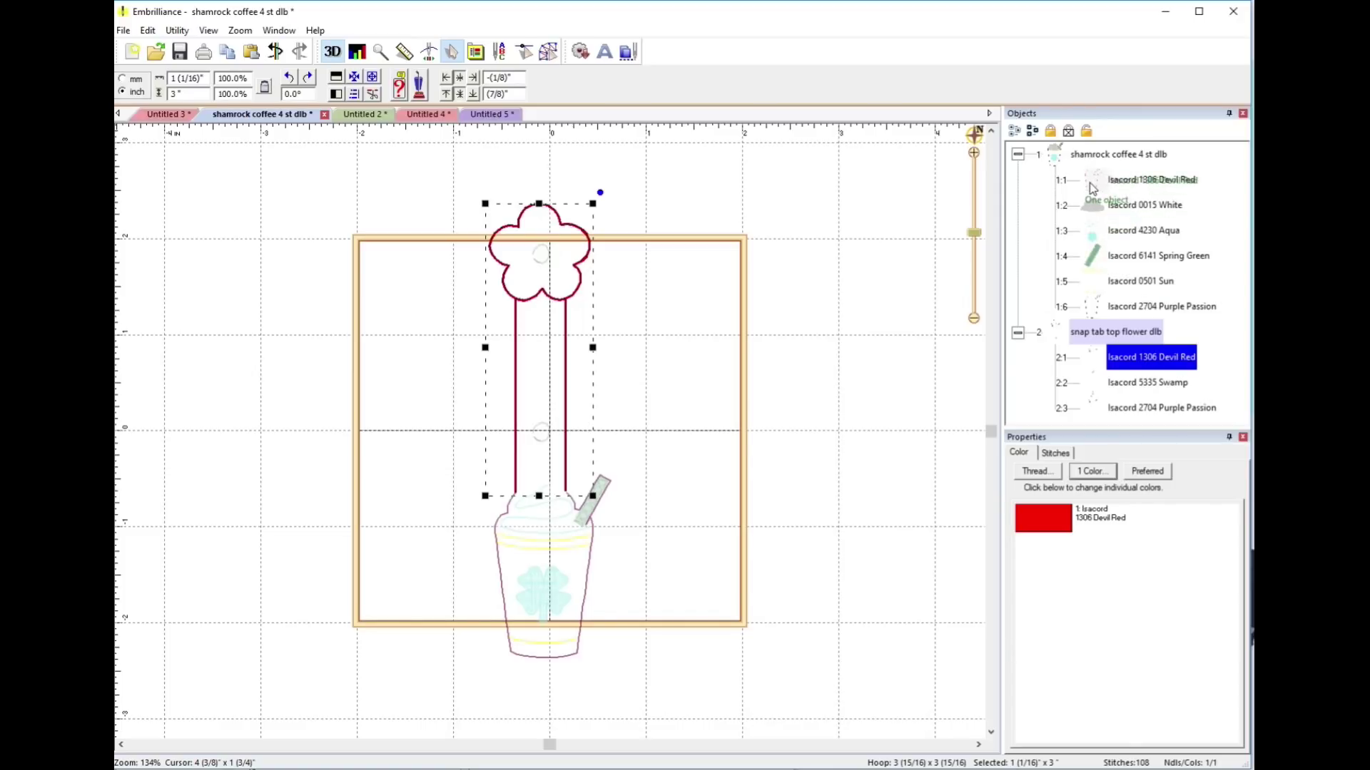
pyautogui.click(1094, 384)
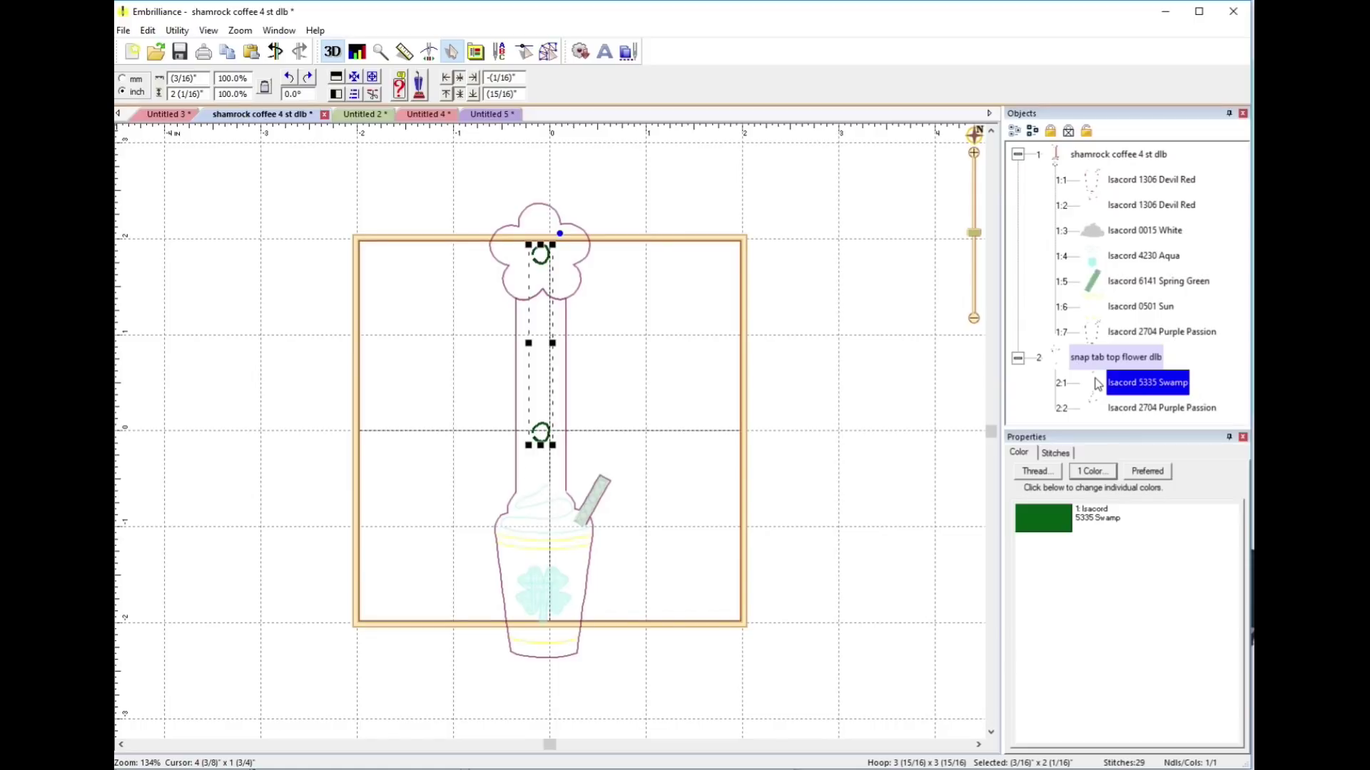
pyautogui.moveTo(1097, 384); pyautogui.dragTo(1091, 302)
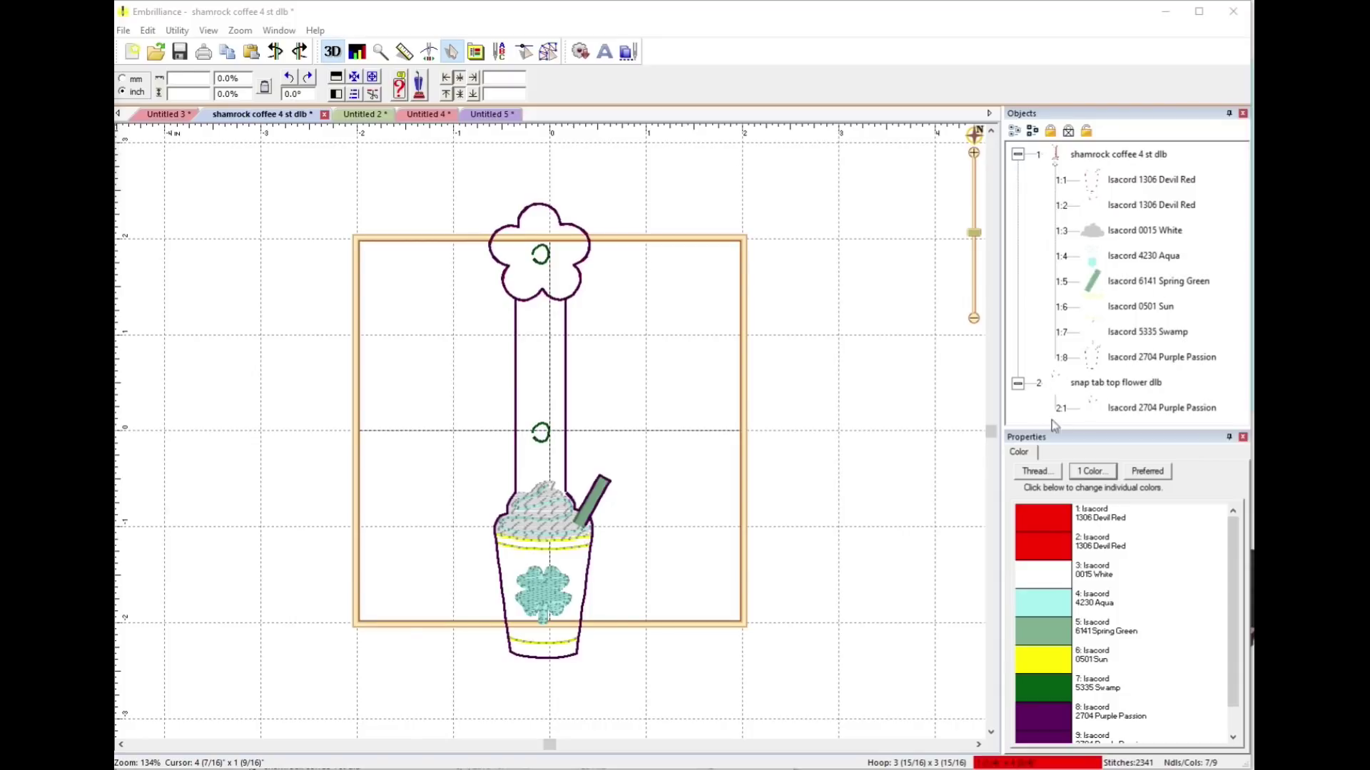
# Cut the flower tab's 2704 Purple Passion outline and paste it as the last colour of the expanded shamrock coffee design
pyautogui.click(1098, 412)
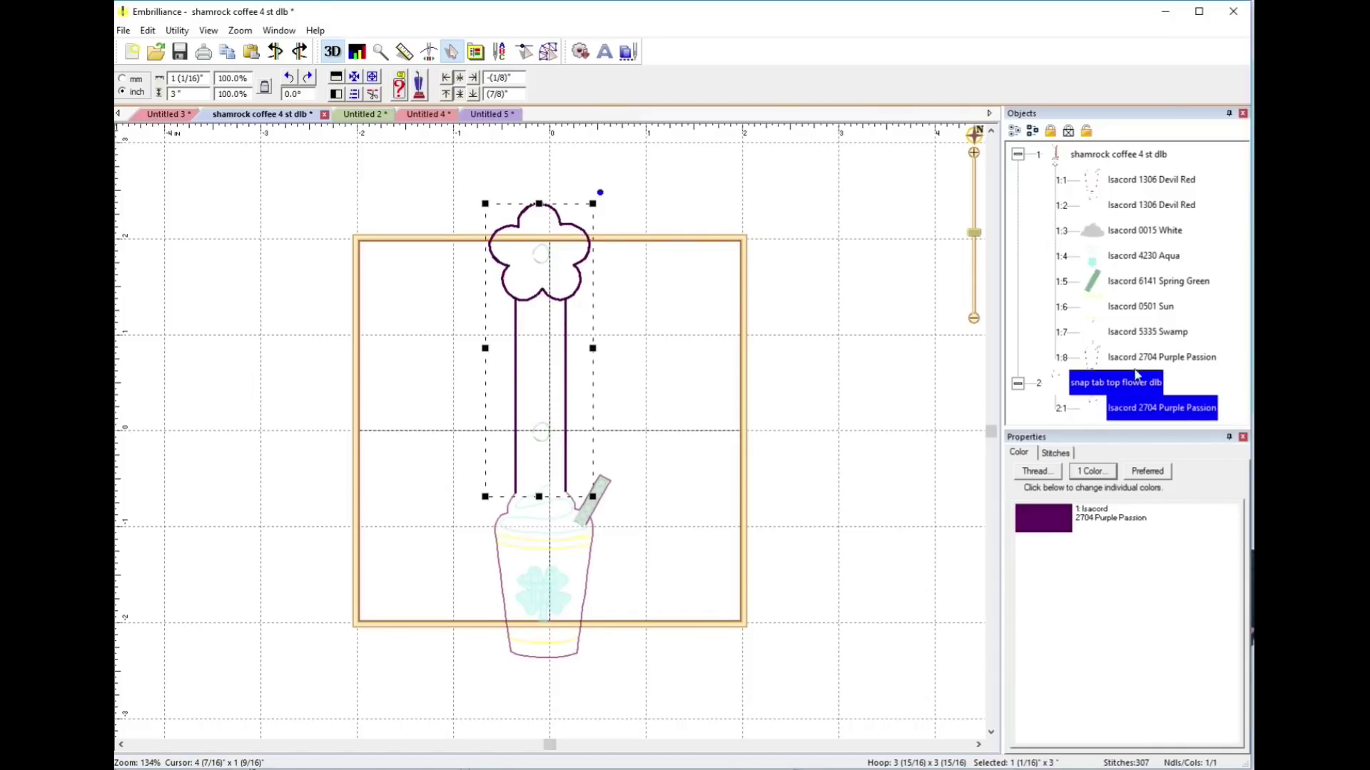
pyautogui.press('Delete')
pyautogui.click(1108, 401)
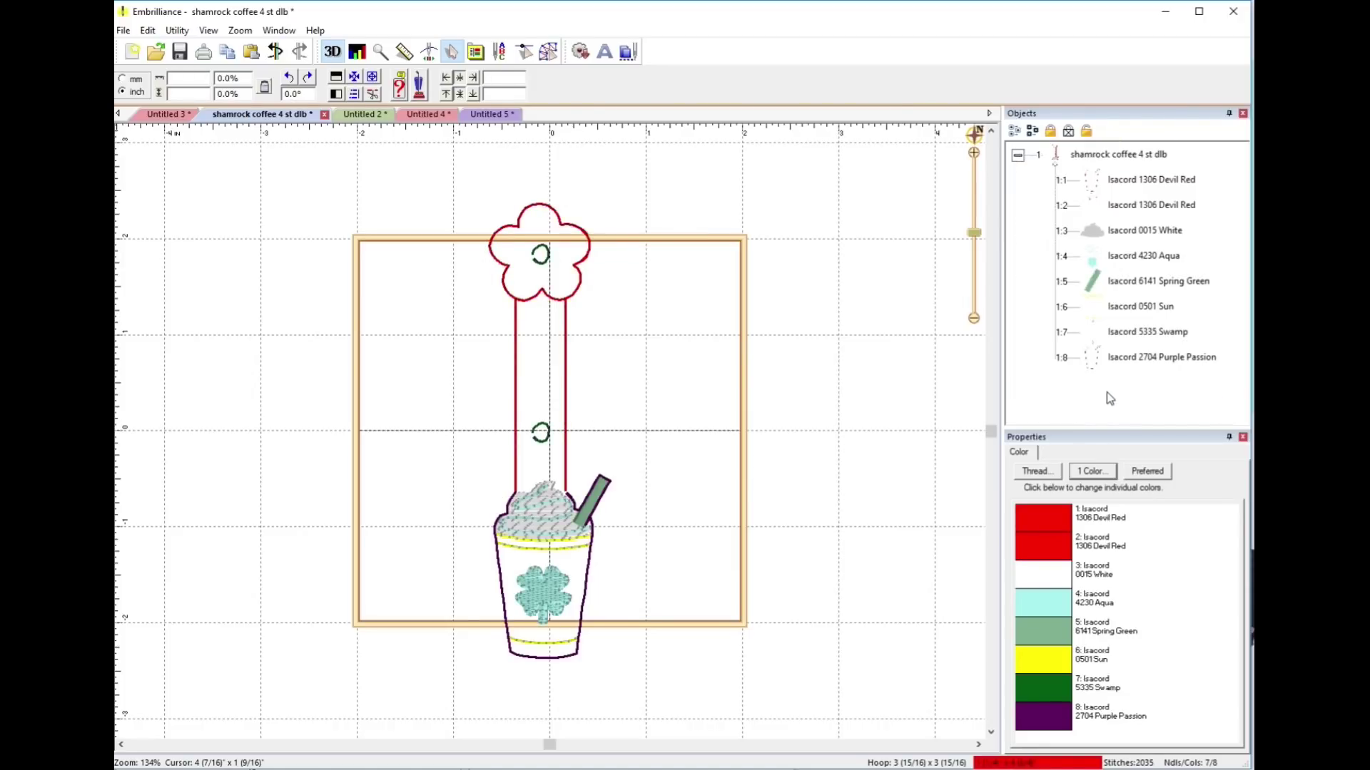
pyautogui.hotkey('ctrl', 'v')
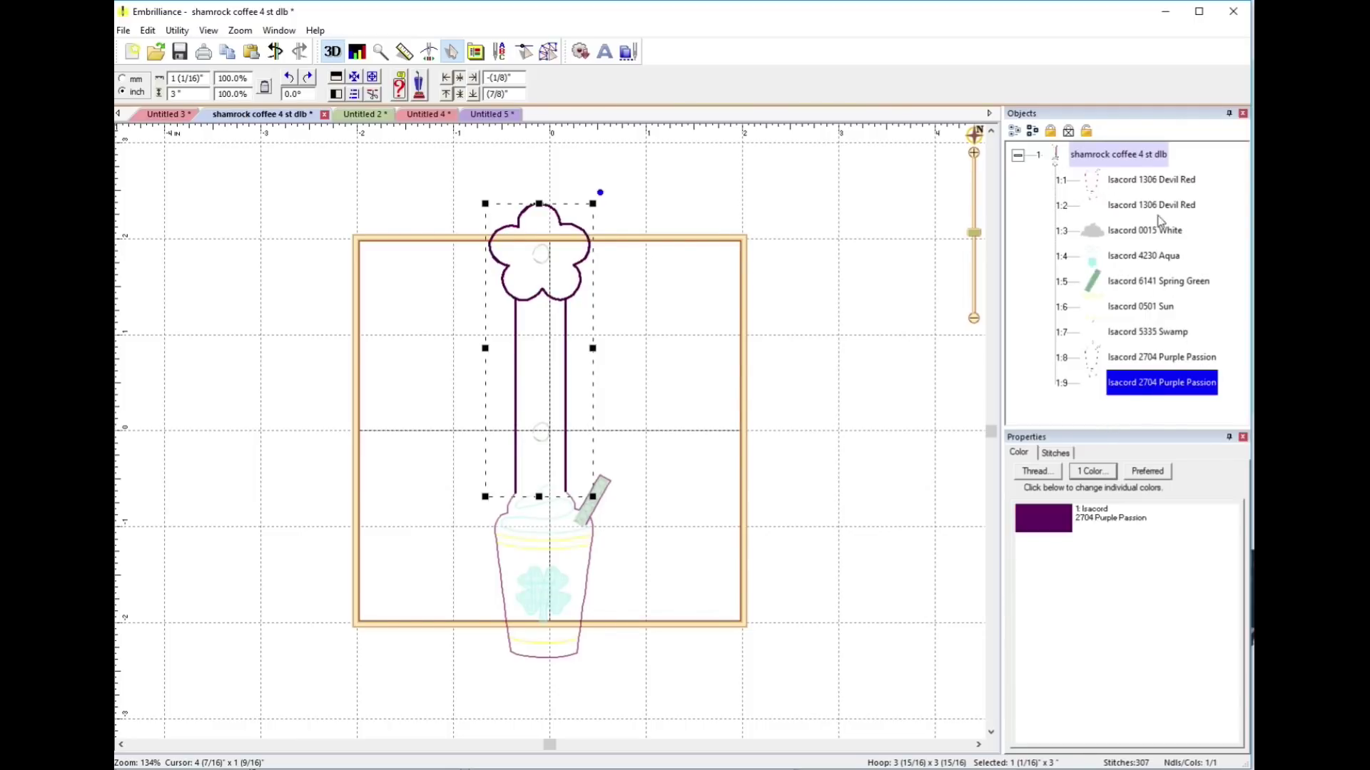
pyautogui.click(1123, 419)
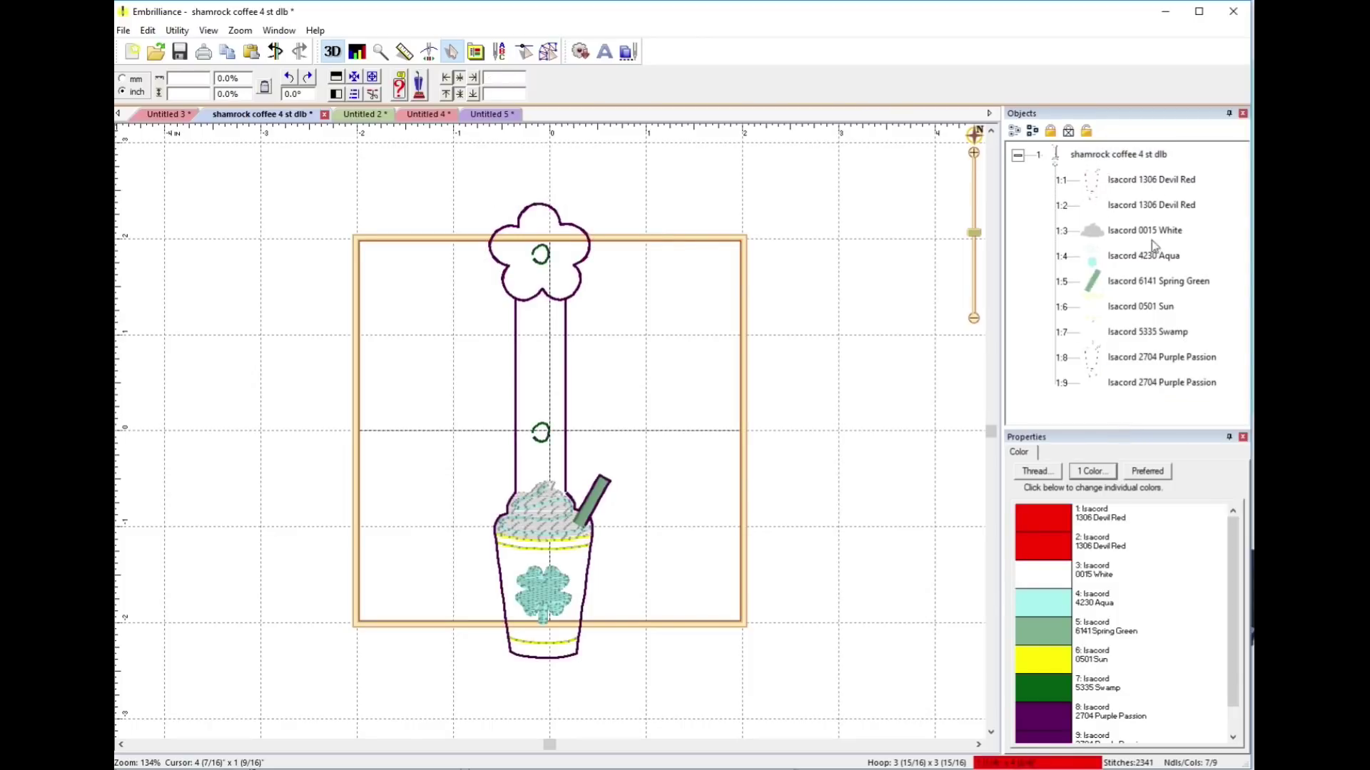
# Undo the Purple Passion paste and paste the outline again as a separate design with the shamrock coffee layers collapsed
pyautogui.click(1018, 157)
pyautogui.click(1017, 157)
pyautogui.doubleClick(1018, 156)
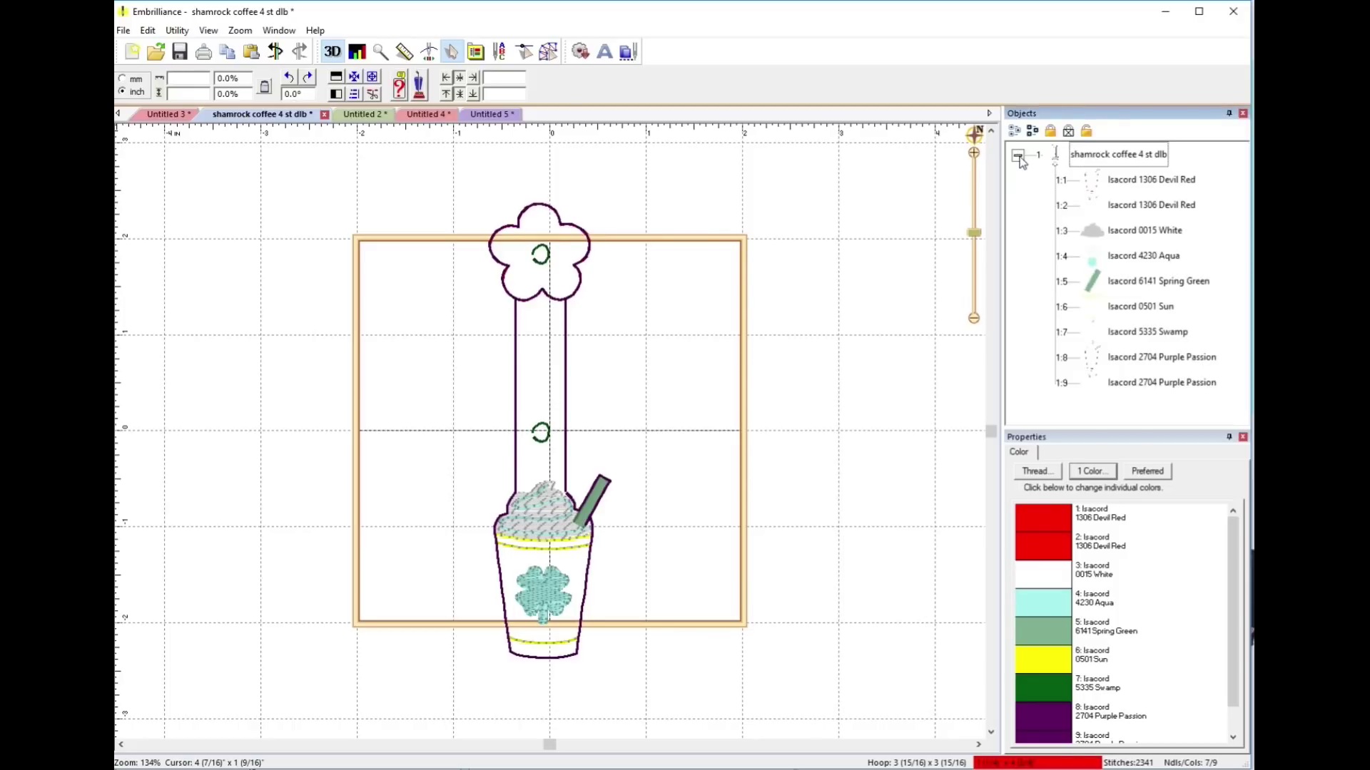
pyautogui.click(871, 287)
pyautogui.hotkey('ctrl', 'z')
pyautogui.hotkey('ctrl', 'v')
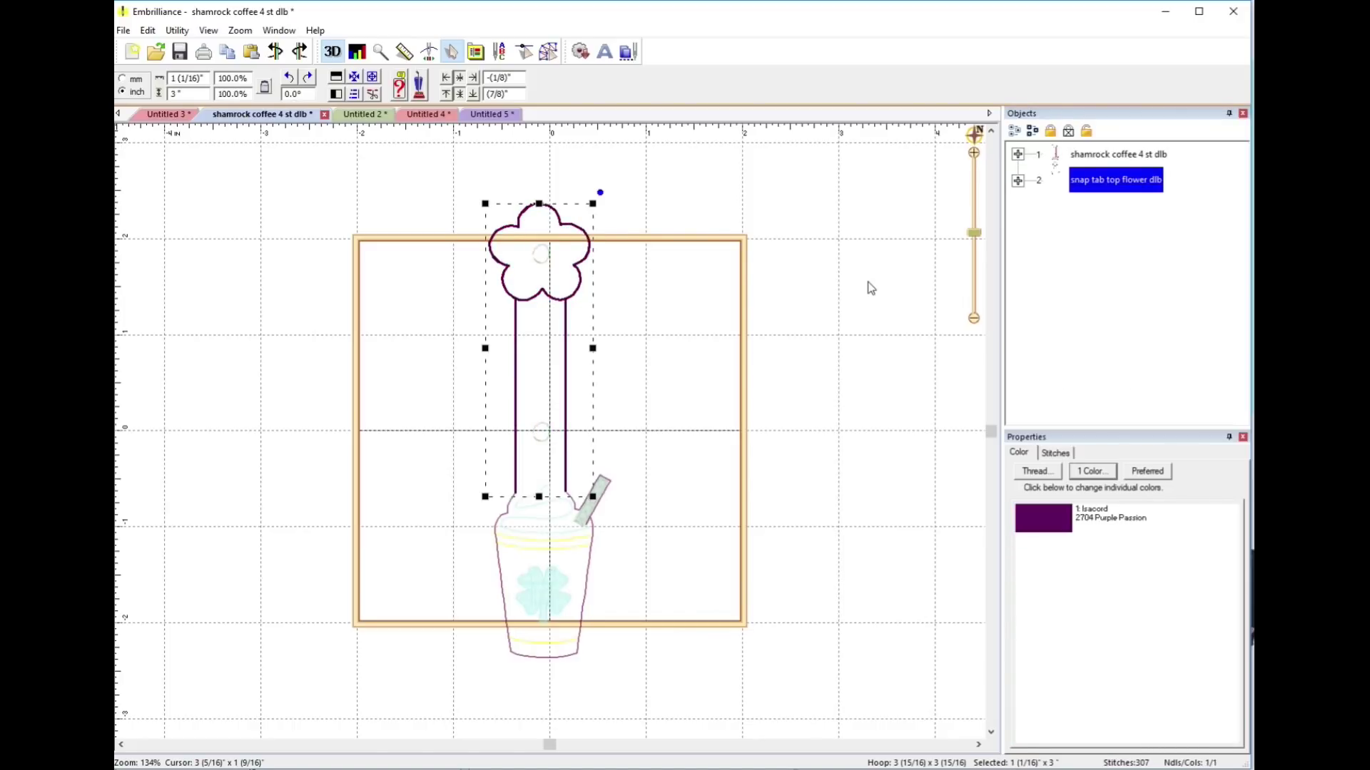
# Expand both designs' colour layers and copy the flower snap tab's 2704 Purple Passion outline
pyautogui.click(1018, 181)
pyautogui.press('Escape')
pyautogui.click(1018, 155)
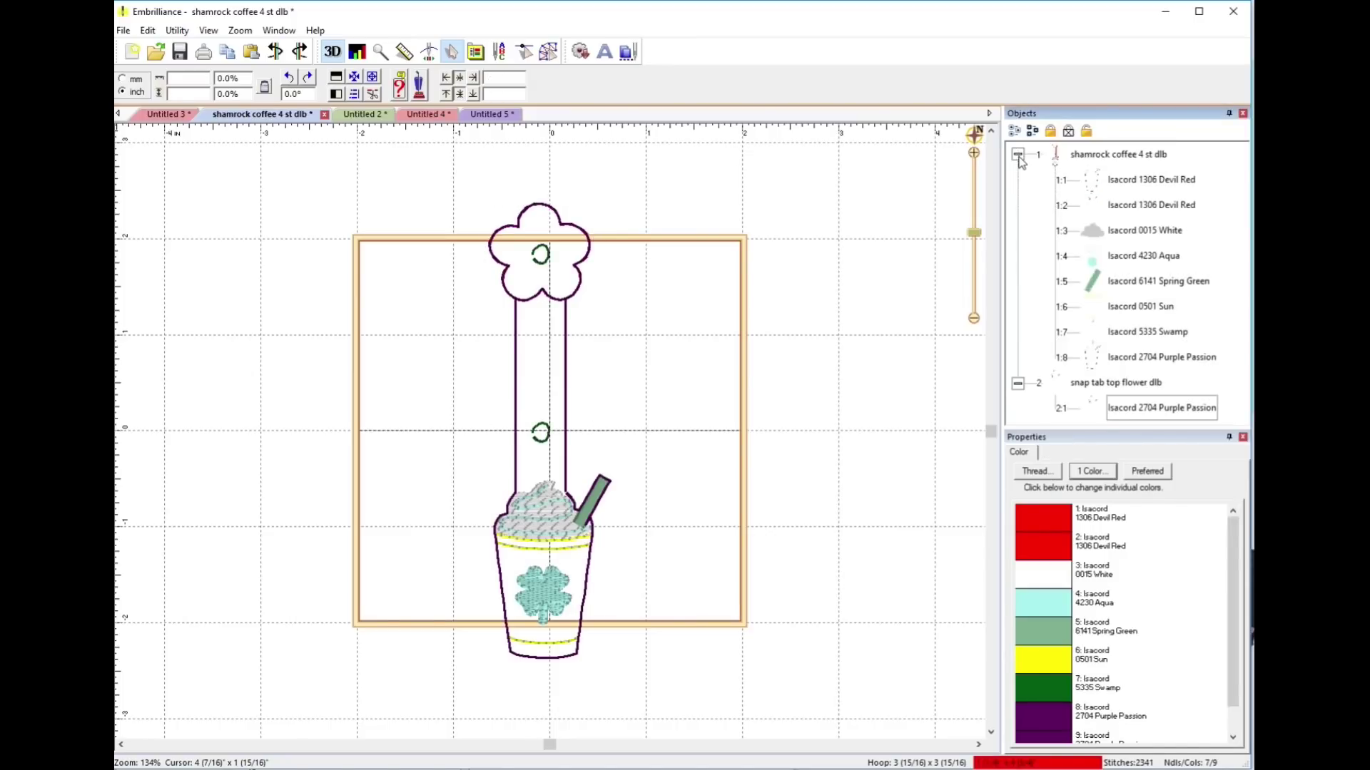
pyautogui.click(1099, 410)
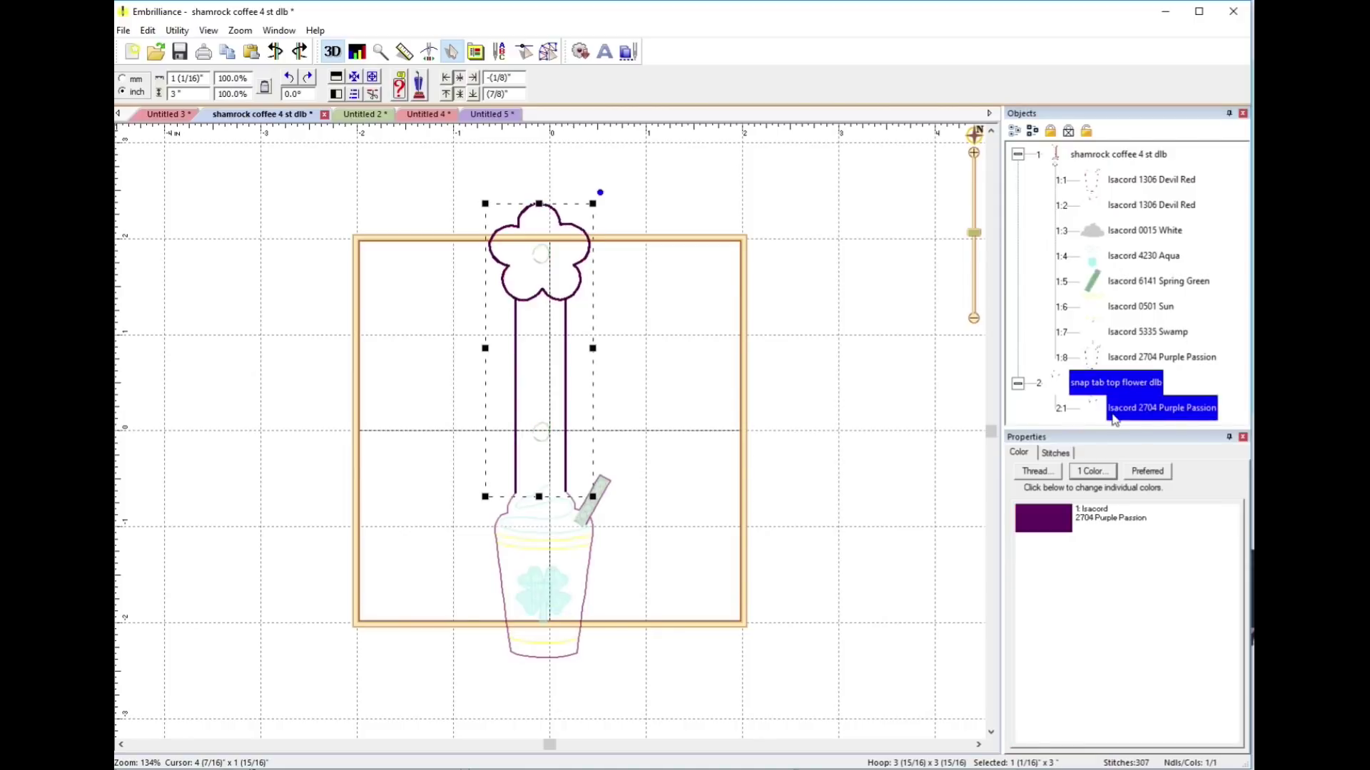
pyautogui.rightClick(578, 270)
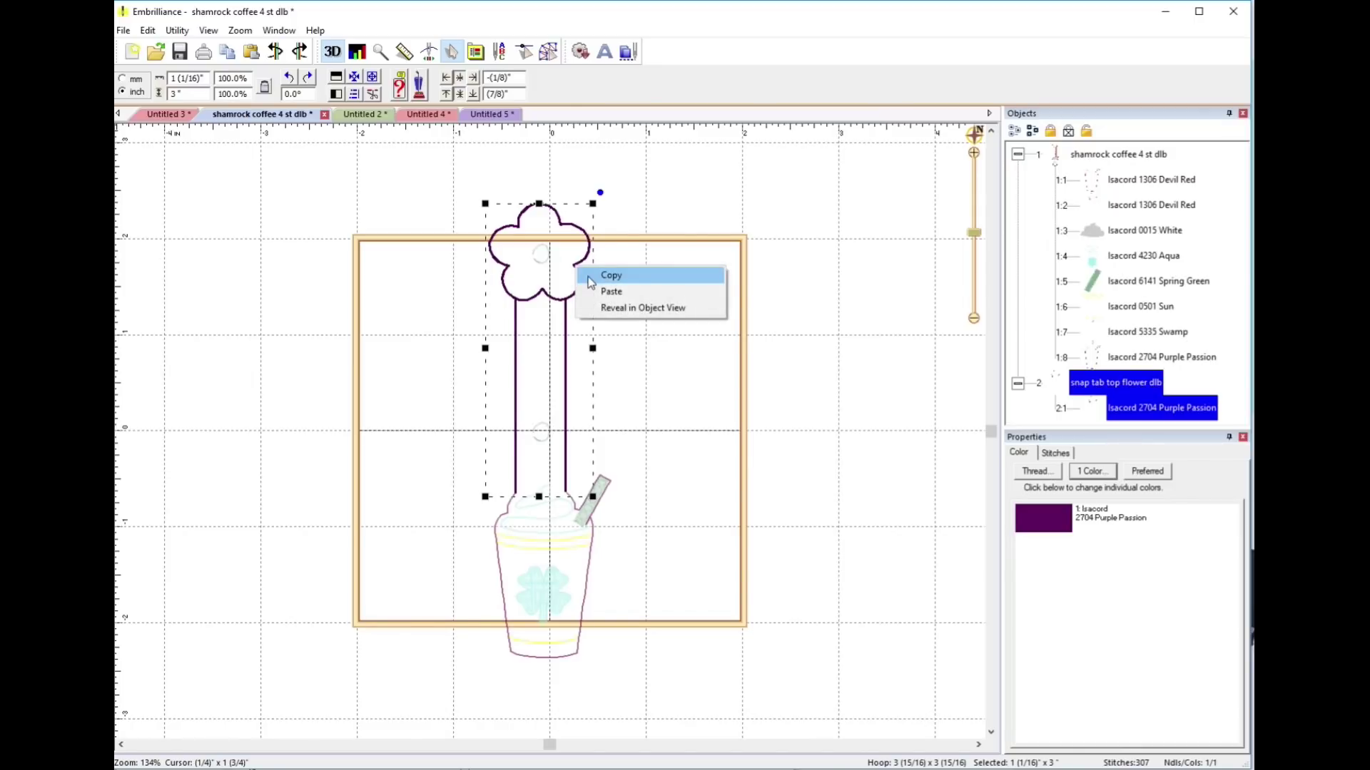
pyautogui.click(591, 282)
# Delete the leftover snap tab top flower design and paste its Purple Passion outline as the last colour of the shamrock coffee design
pyautogui.click(1031, 405)
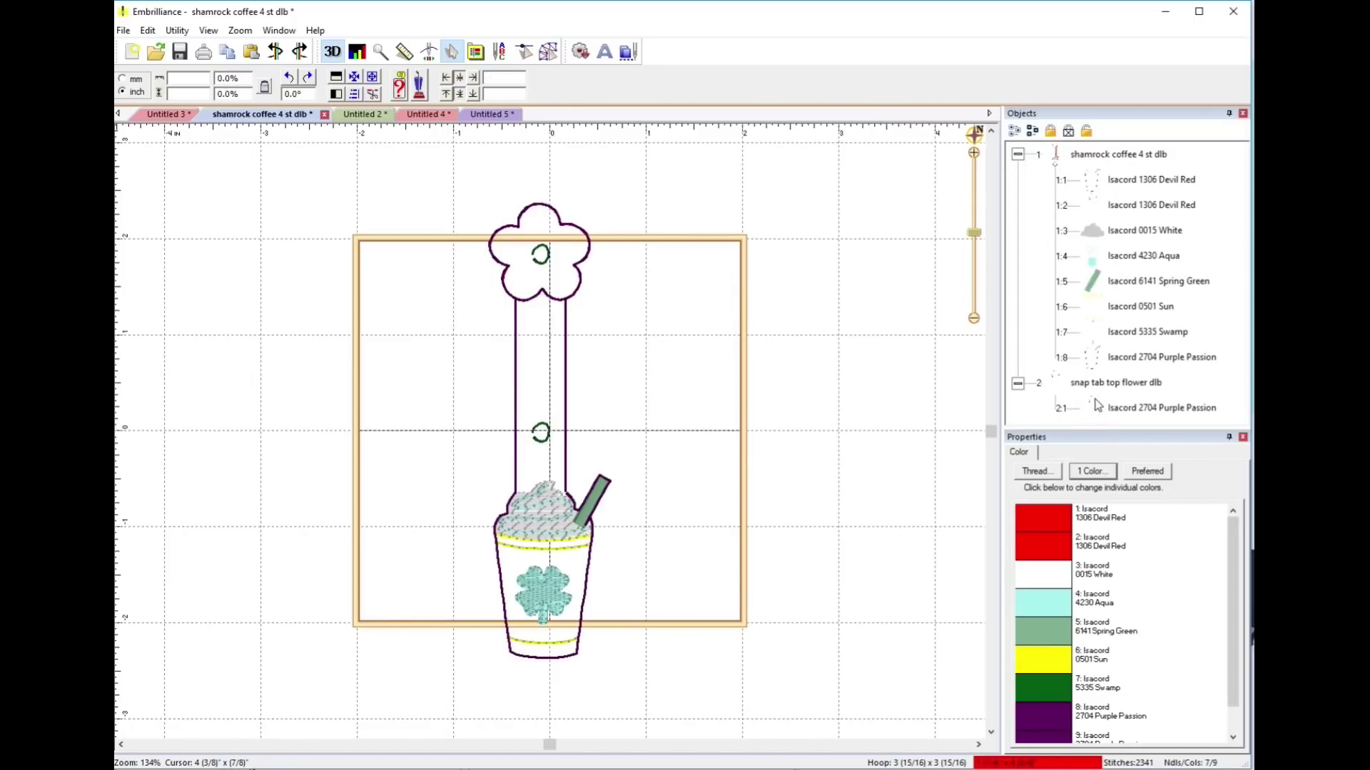
pyautogui.click(1063, 393)
pyautogui.press('Delete')
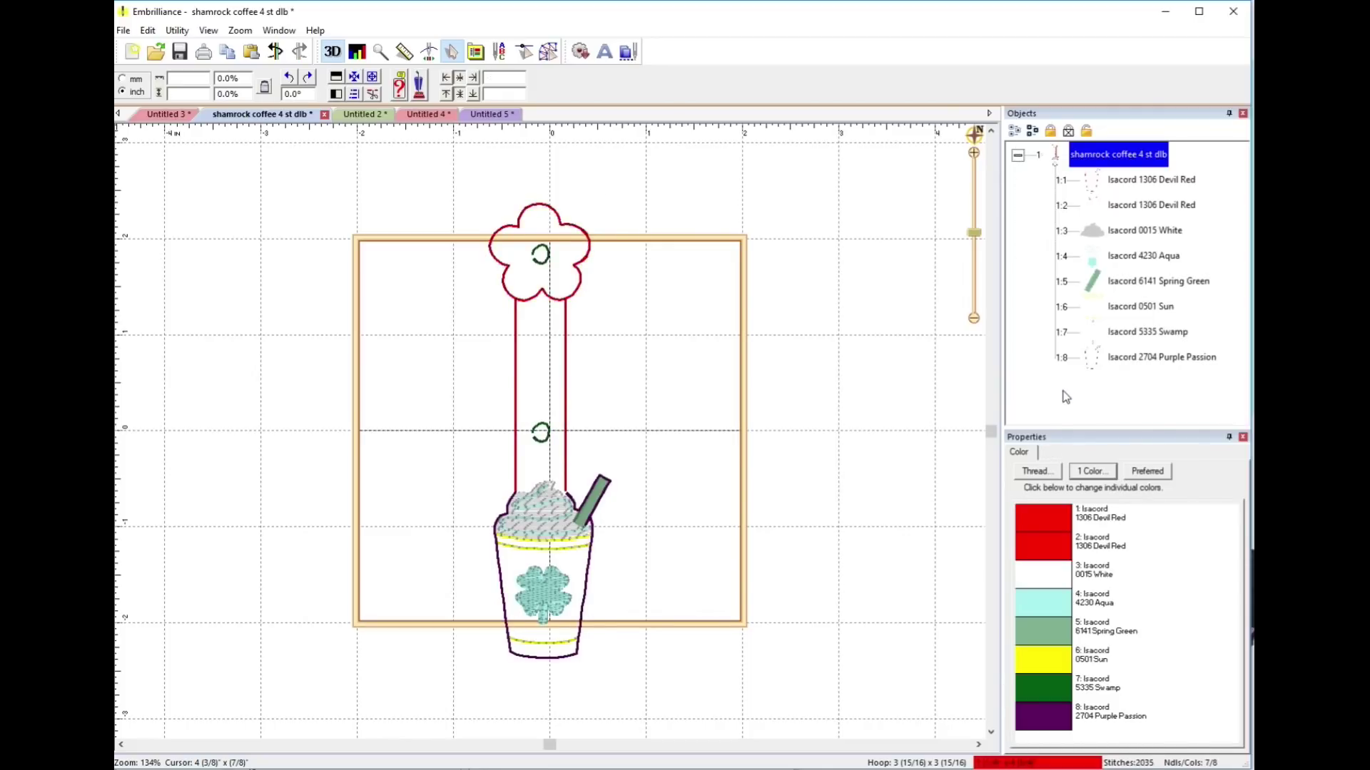
pyautogui.click(1109, 393)
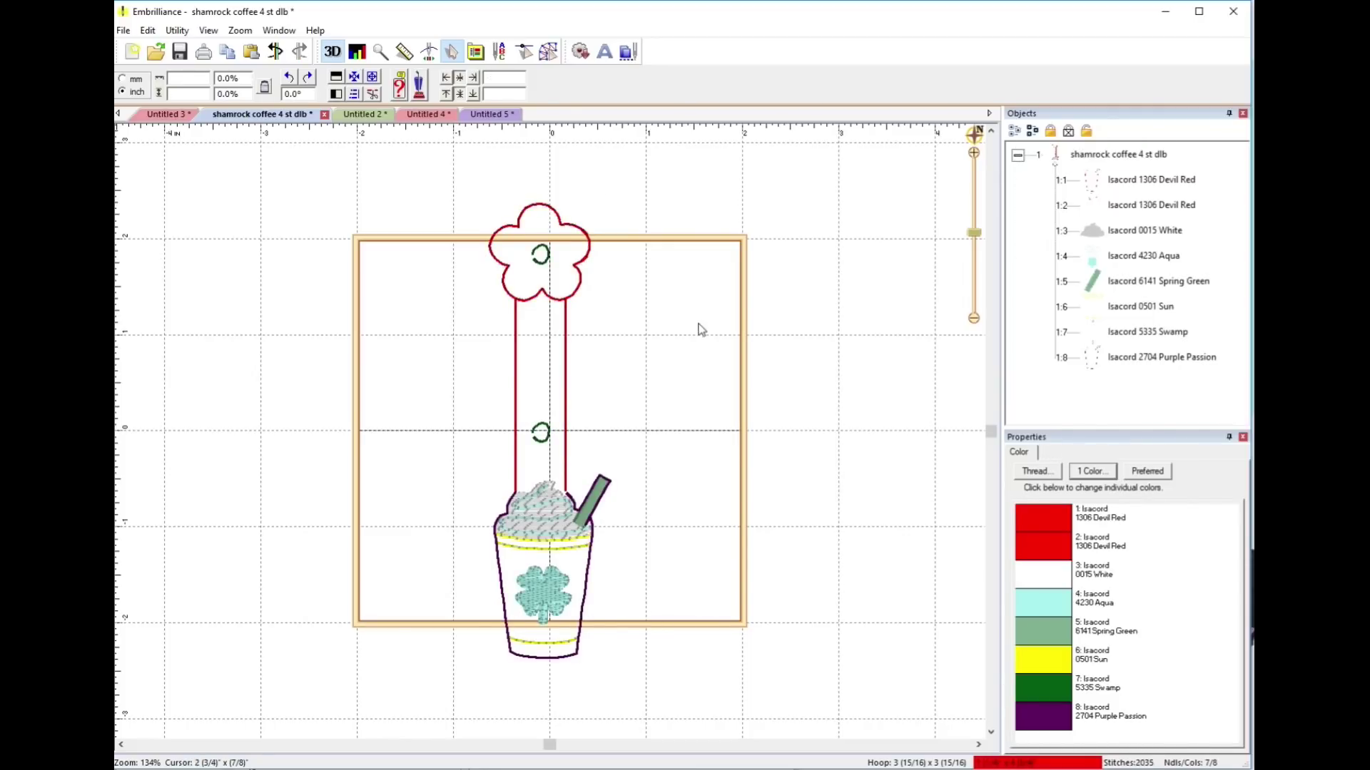
pyautogui.rightClick(652, 323)
pyautogui.click(674, 331)
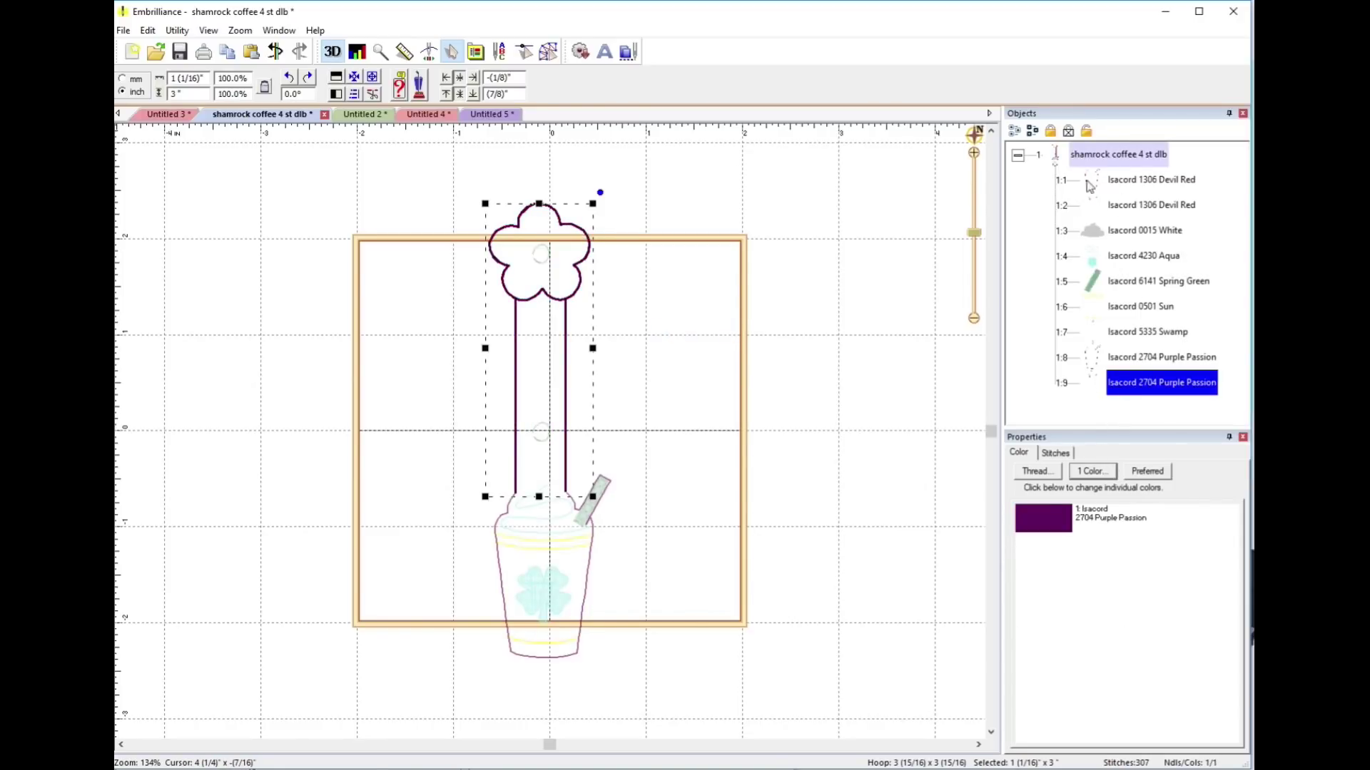
pyautogui.click(799, 239)
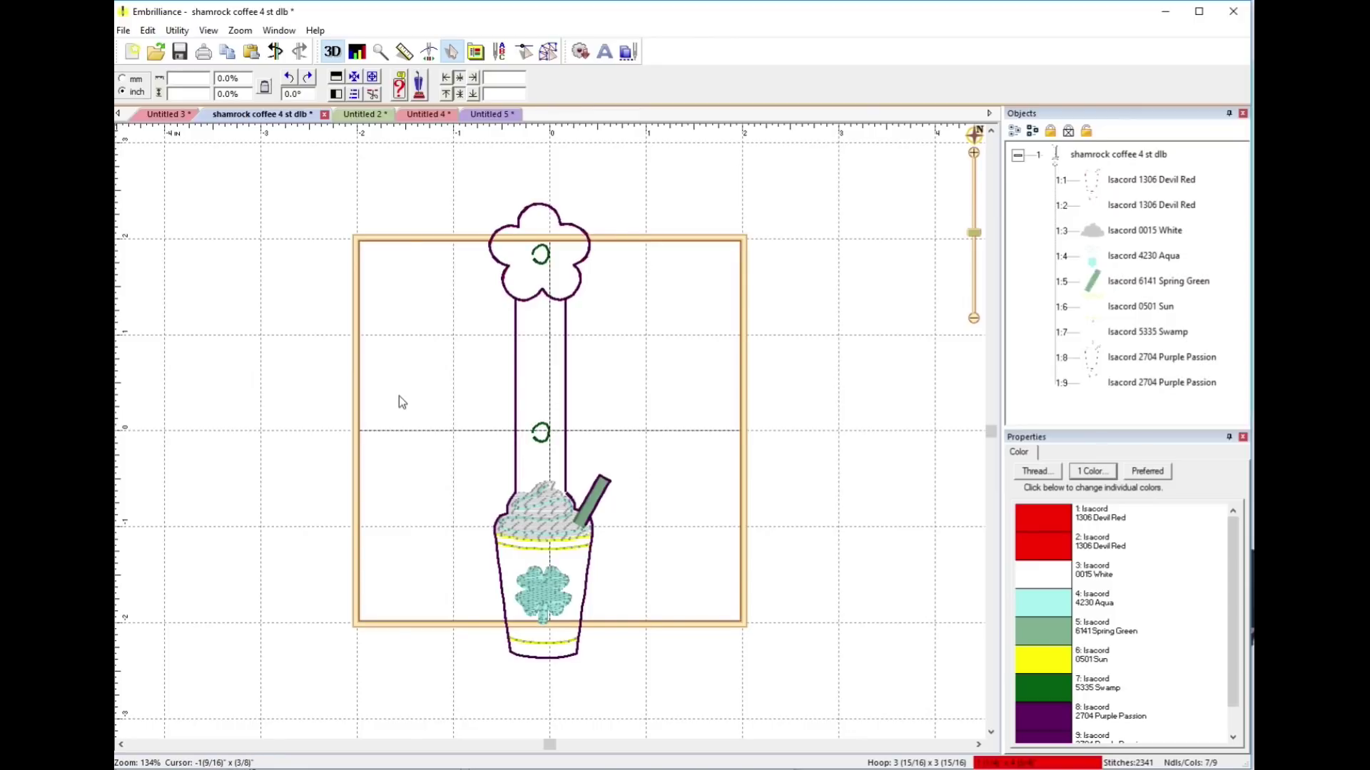
# Run the merged design through the stitch simulator to check the stitching order up to the flower tab's final outline
pyautogui.click(429, 53)
pyautogui.moveTo(271, 81)
pyautogui.mouseDown()
pyautogui.moveTo(801, 78)
pyautogui.moveTo(871, 60)
pyautogui.moveTo(931, 77)
pyautogui.moveTo(1139, 77)
pyautogui.mouseUp()
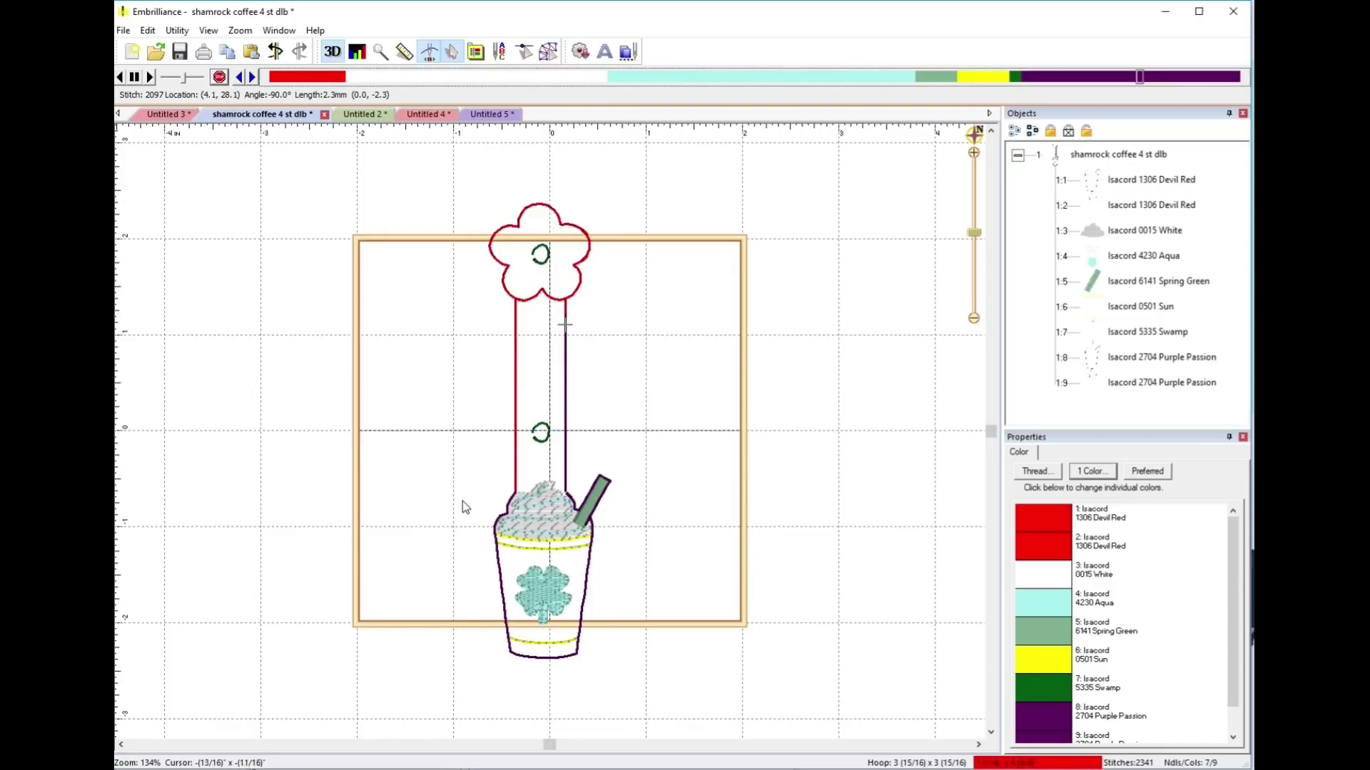
pyautogui.click(568, 497)
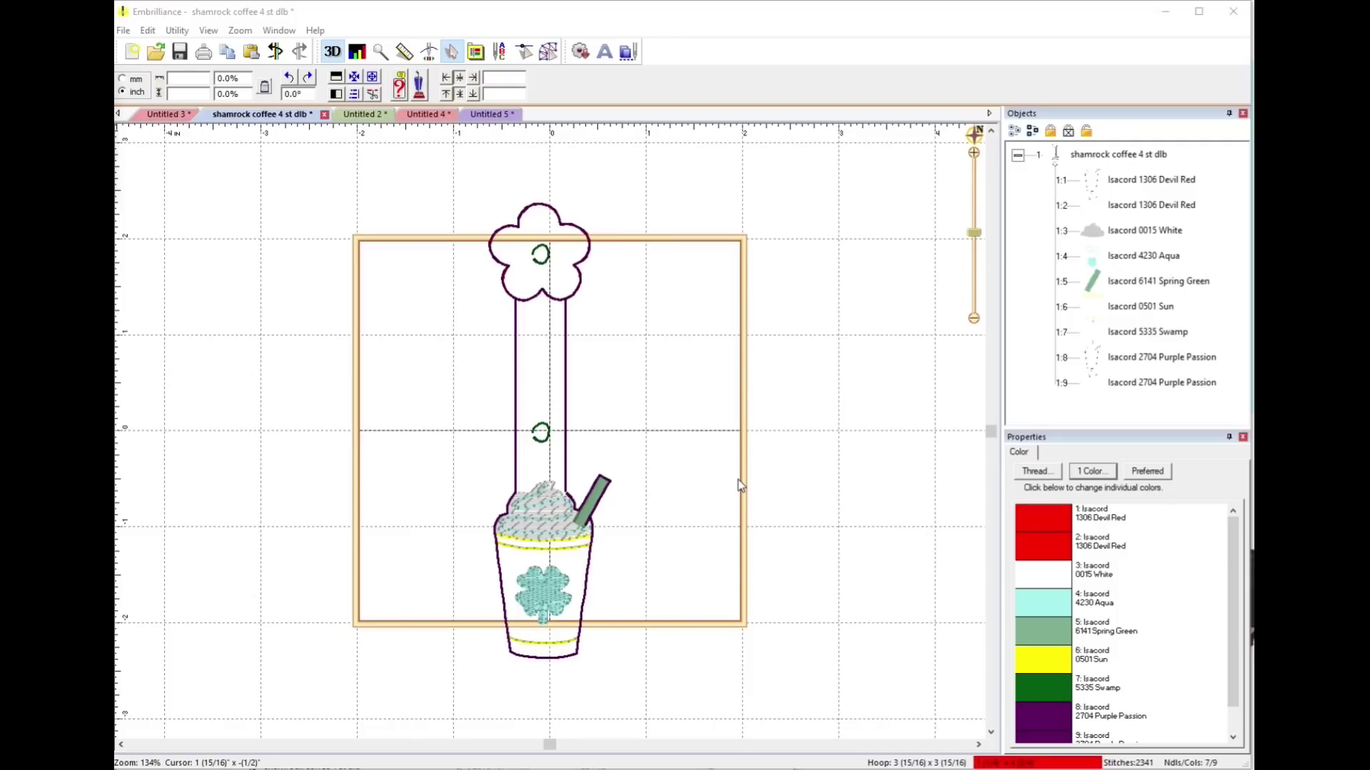
# Examine the merged design's colour list and its two 1306 Devil Red layers to compare which parts each one stitches
pyautogui.scroll(2, 465, 403)
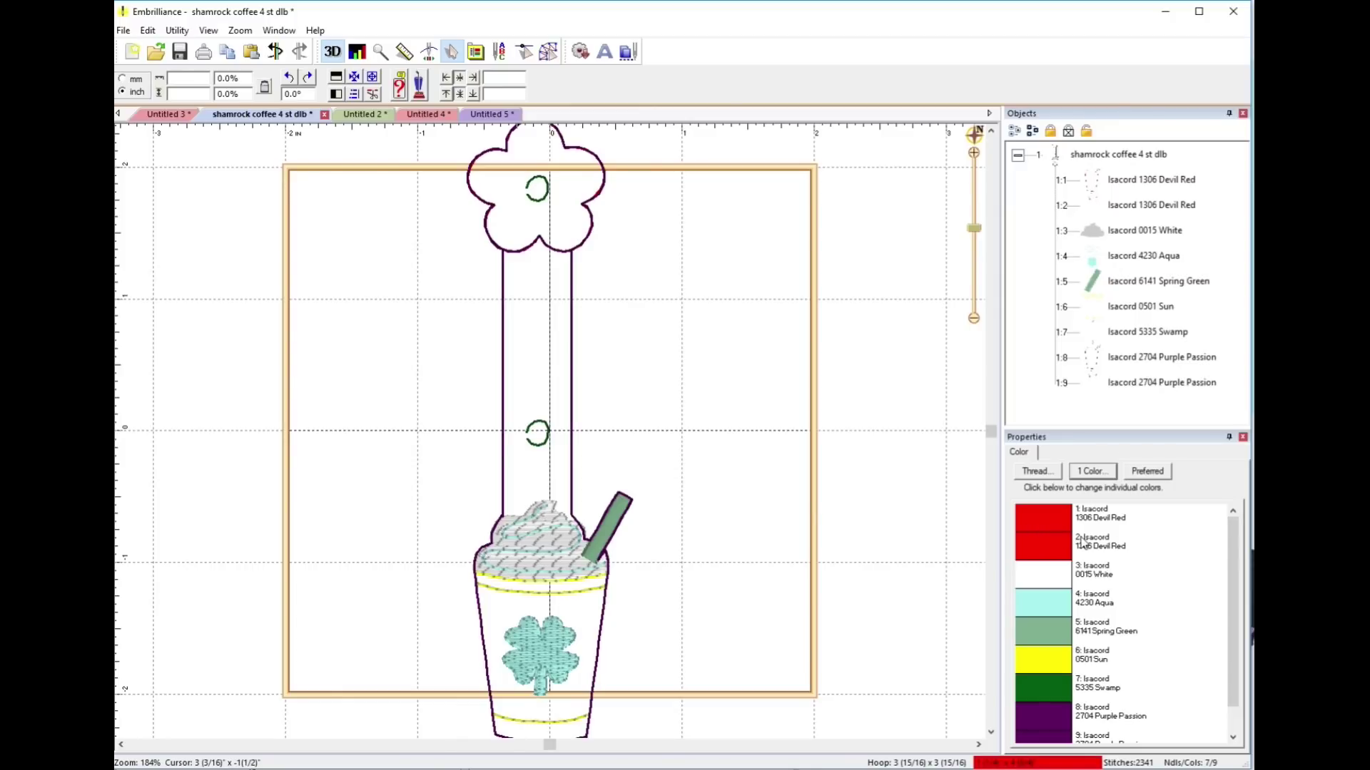
pyautogui.scroll(-1, 1089, 610)
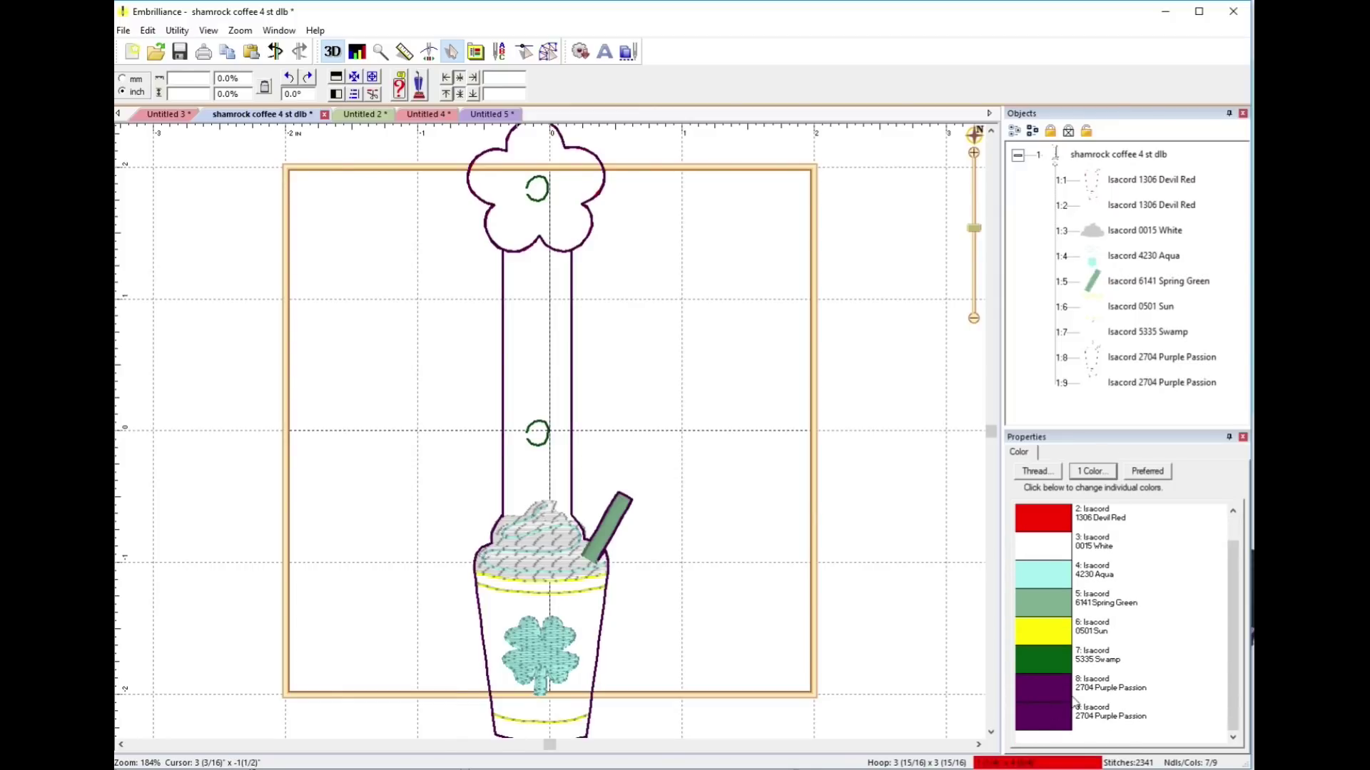
pyautogui.scroll(1, 1081, 580)
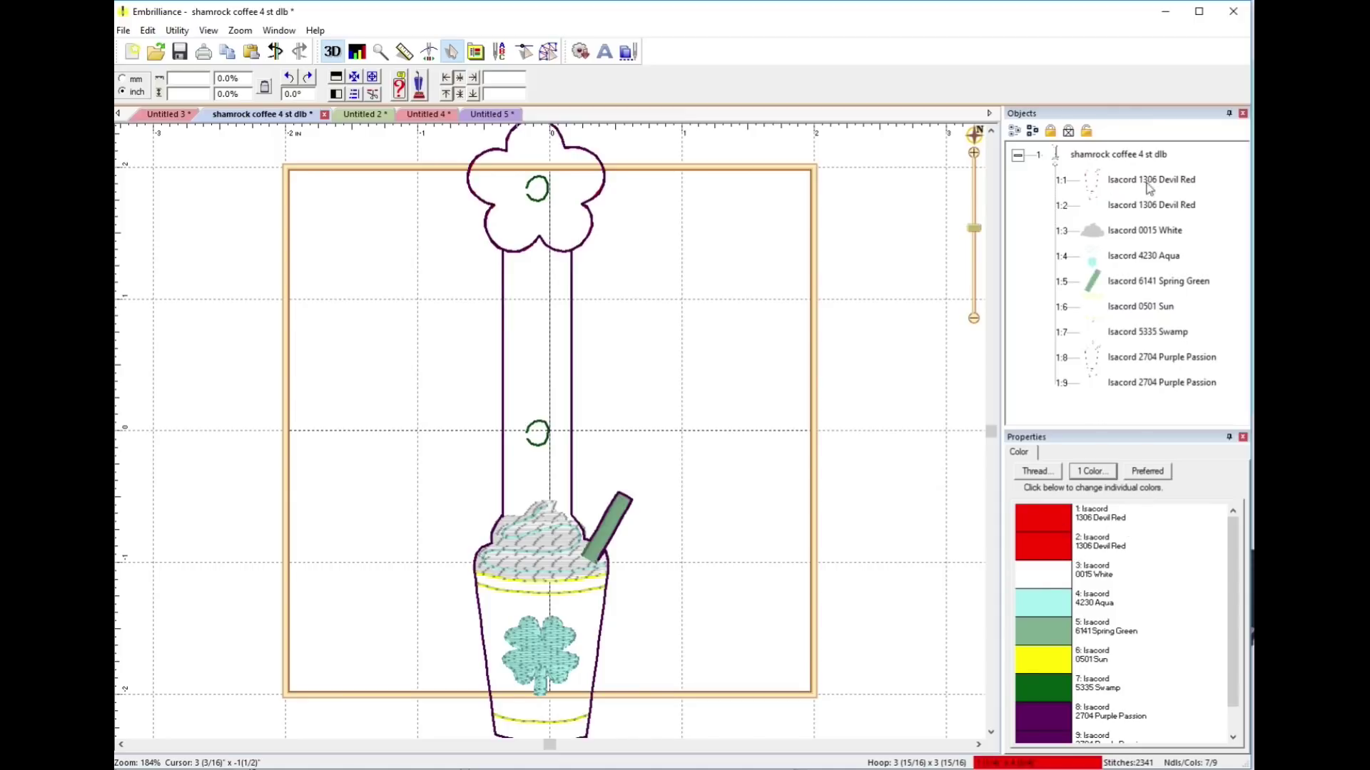
pyautogui.click(1096, 183)
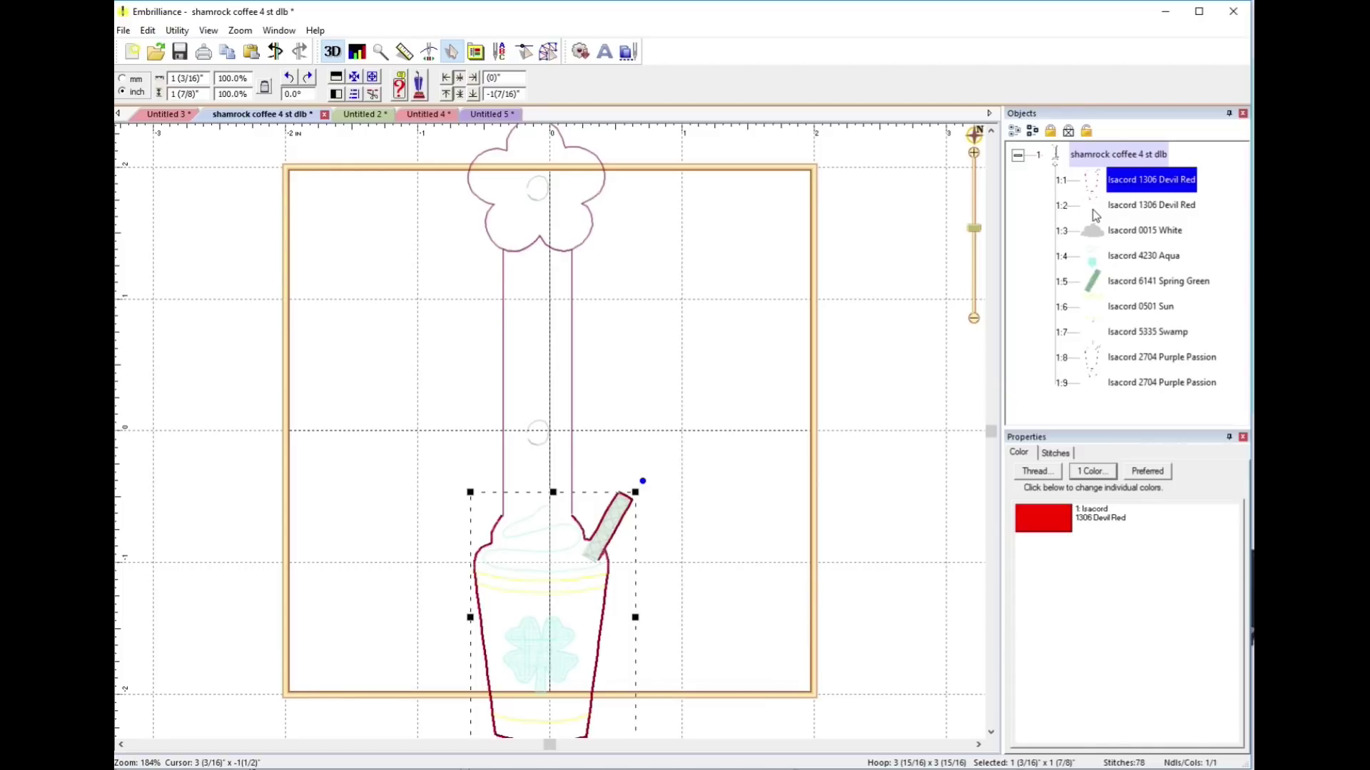
pyautogui.click(1096, 209)
pyautogui.click(826, 258)
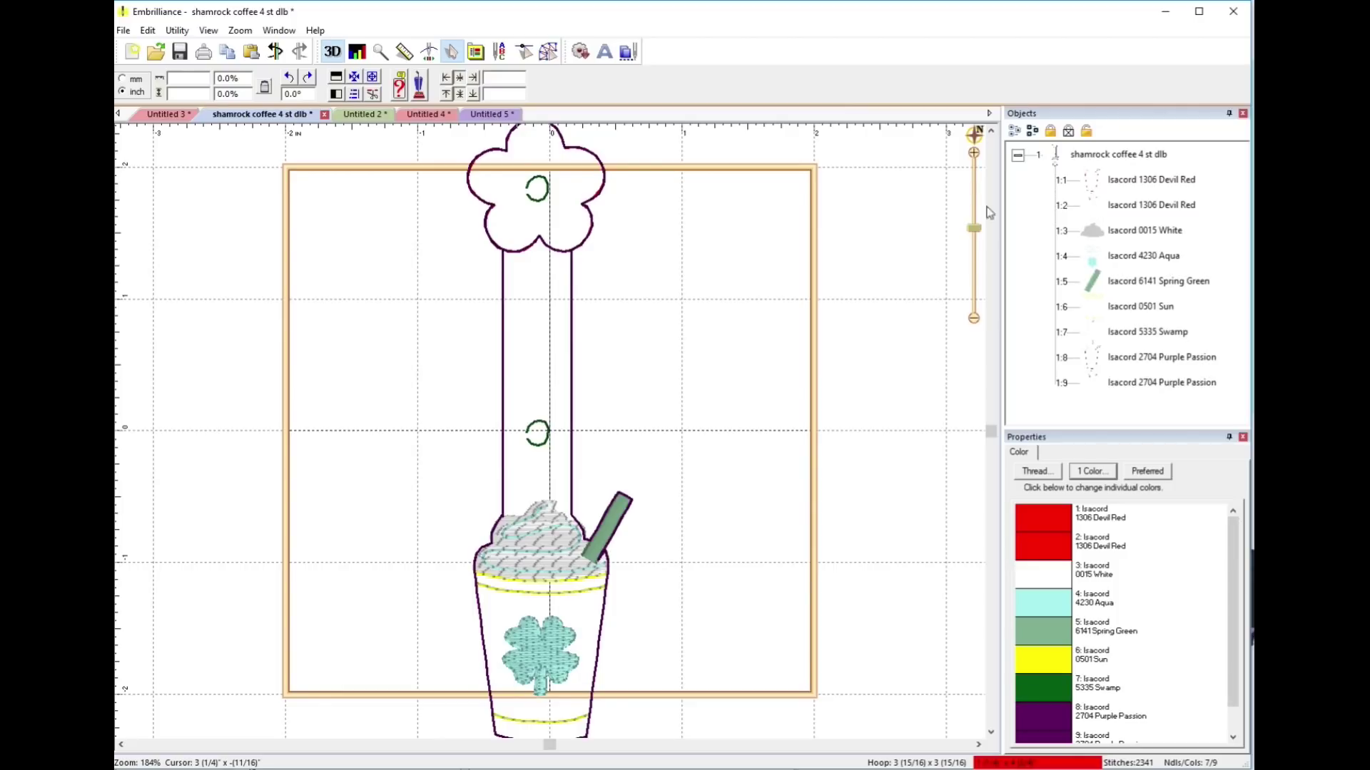
pyautogui.scroll(-1, 892, 344)
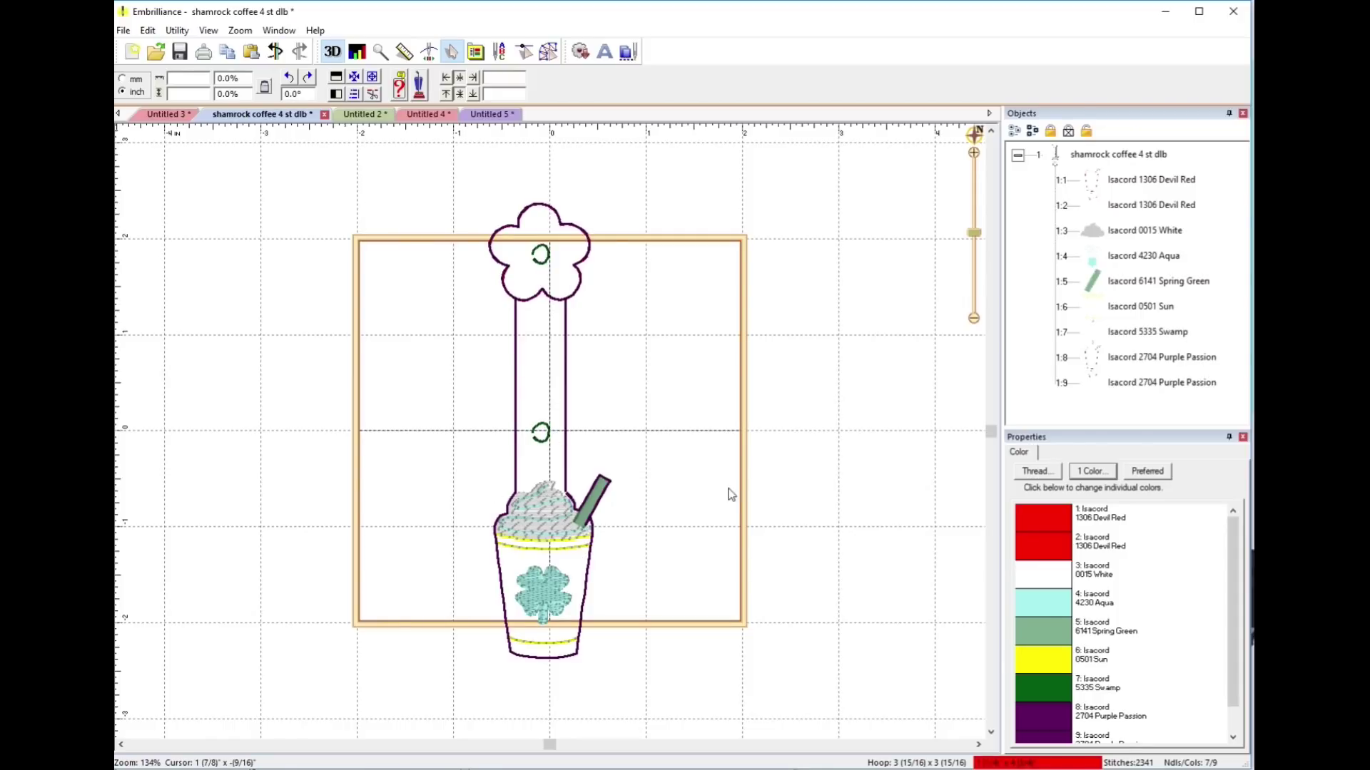
# Delete the flower tab's 1306 Devil Red, 5335 Swamp and last 2704 Purple Passion layers, and centre the remaining cup in the hoop
pyautogui.click(1096, 207)
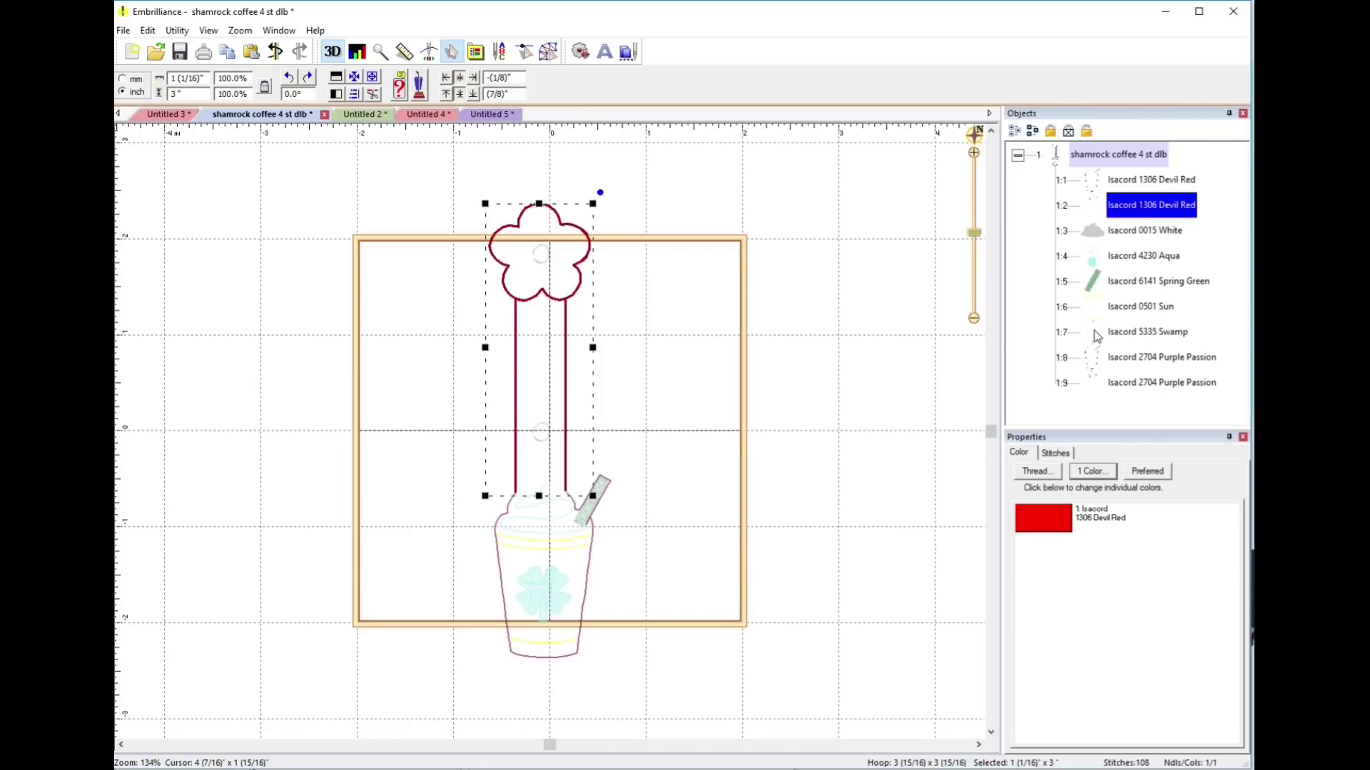
pyautogui.keyDown('ctrl'); pyautogui.click(1097, 334); pyautogui.keyUp('ctrl')
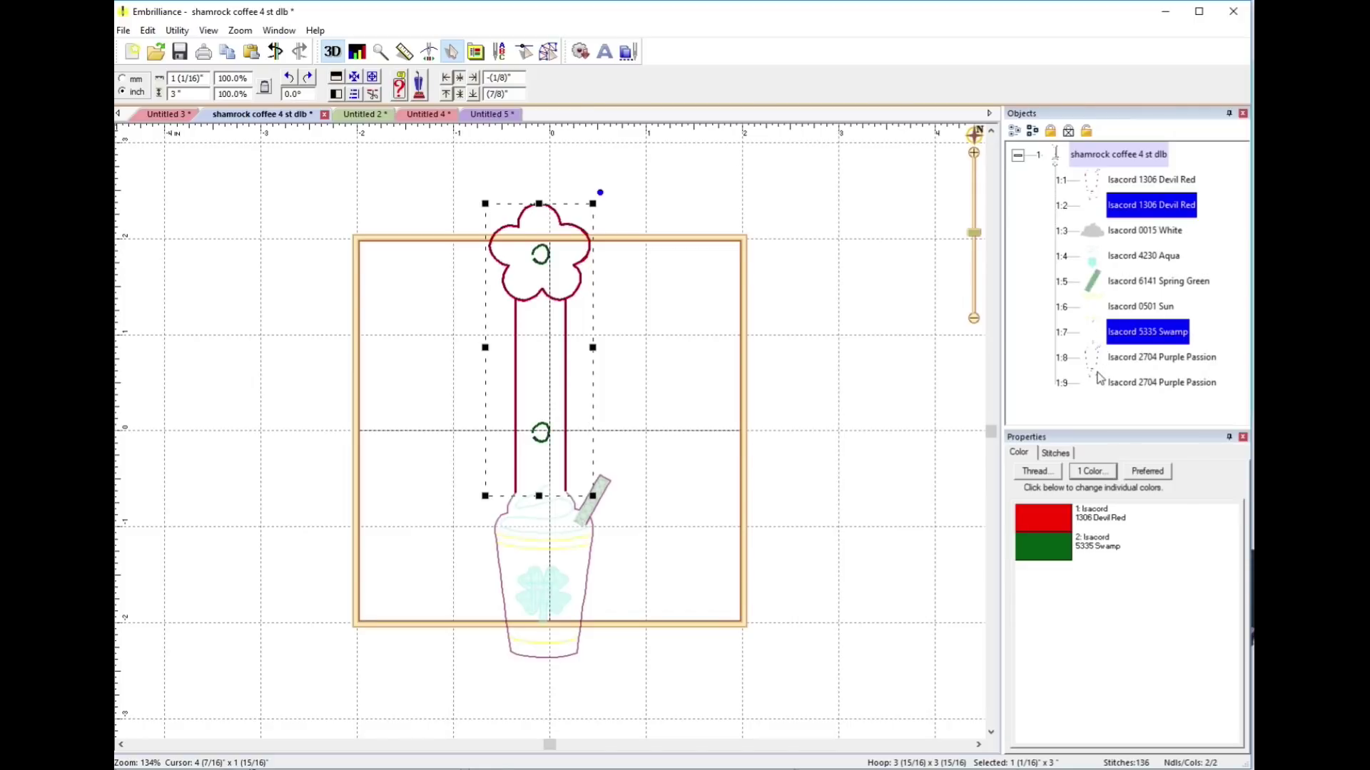
pyautogui.keyDown('ctrl'); pyautogui.click(1097, 357); pyautogui.keyUp('ctrl')
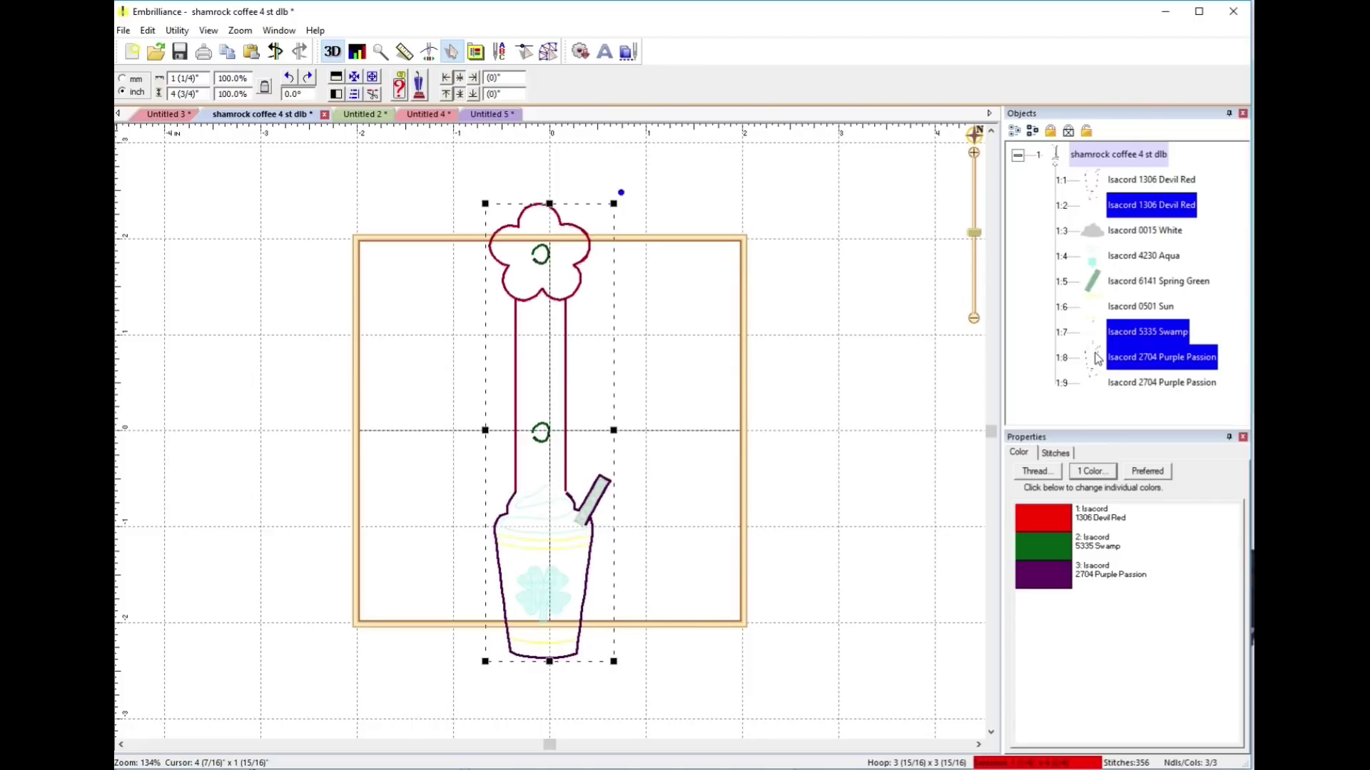
pyautogui.keyDown('ctrl'); pyautogui.click(1097, 357); pyautogui.keyUp('ctrl')
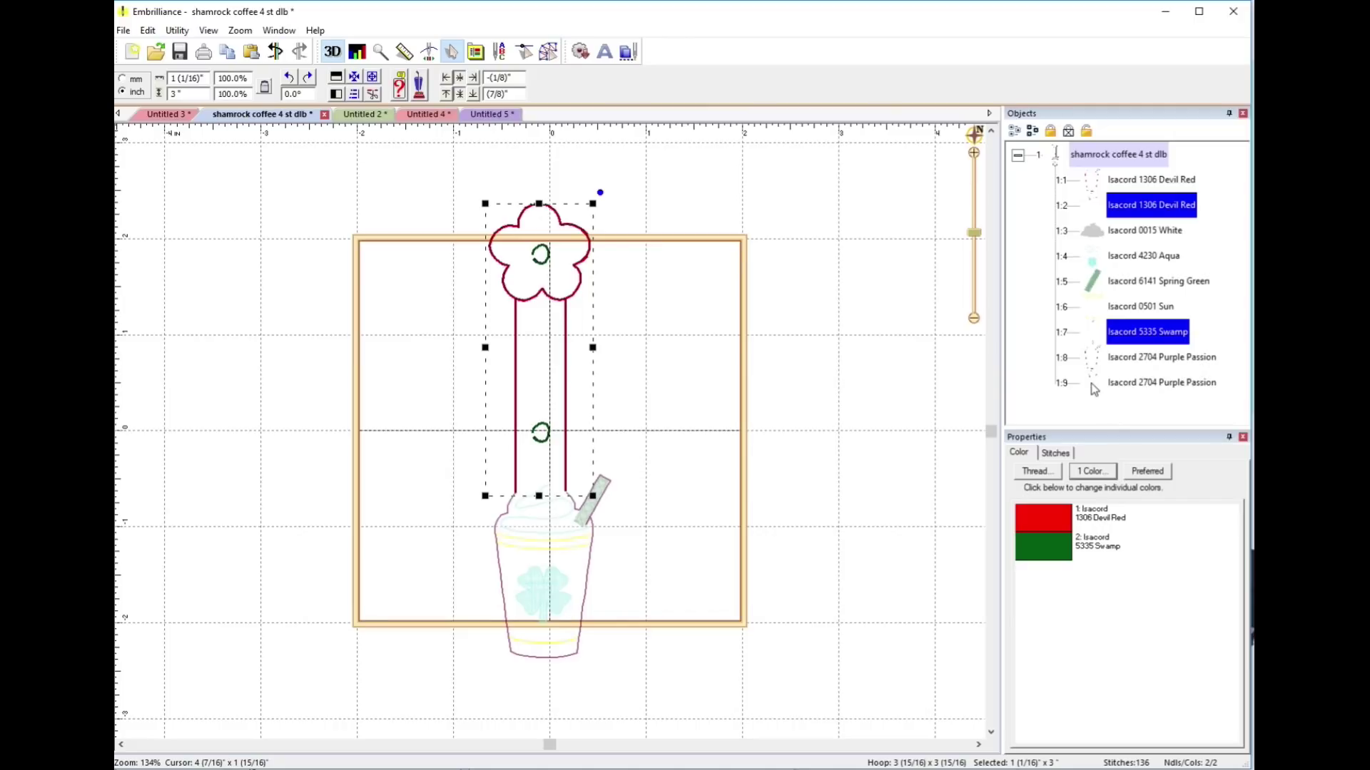
pyautogui.keyDown('ctrl'); pyautogui.click(1093, 385); pyautogui.keyUp('ctrl')
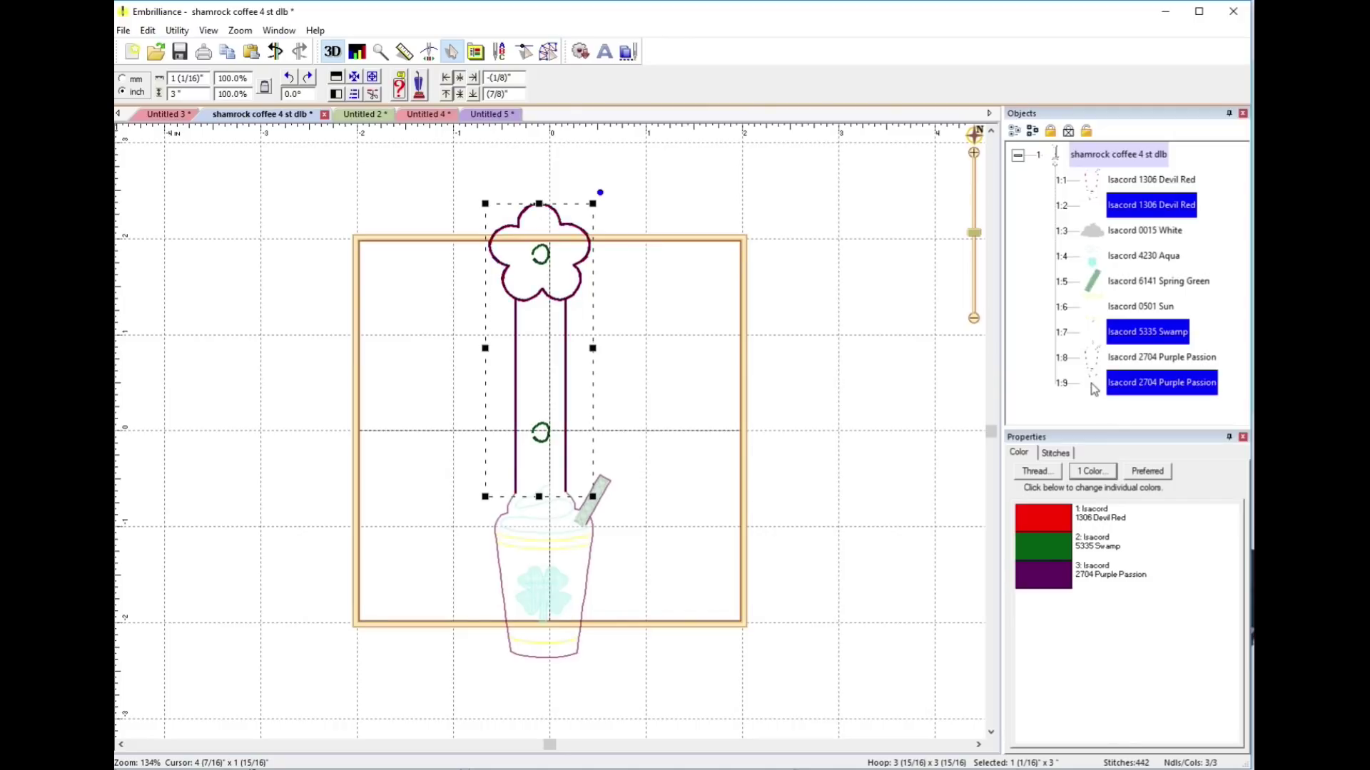
pyautogui.press('Delete')
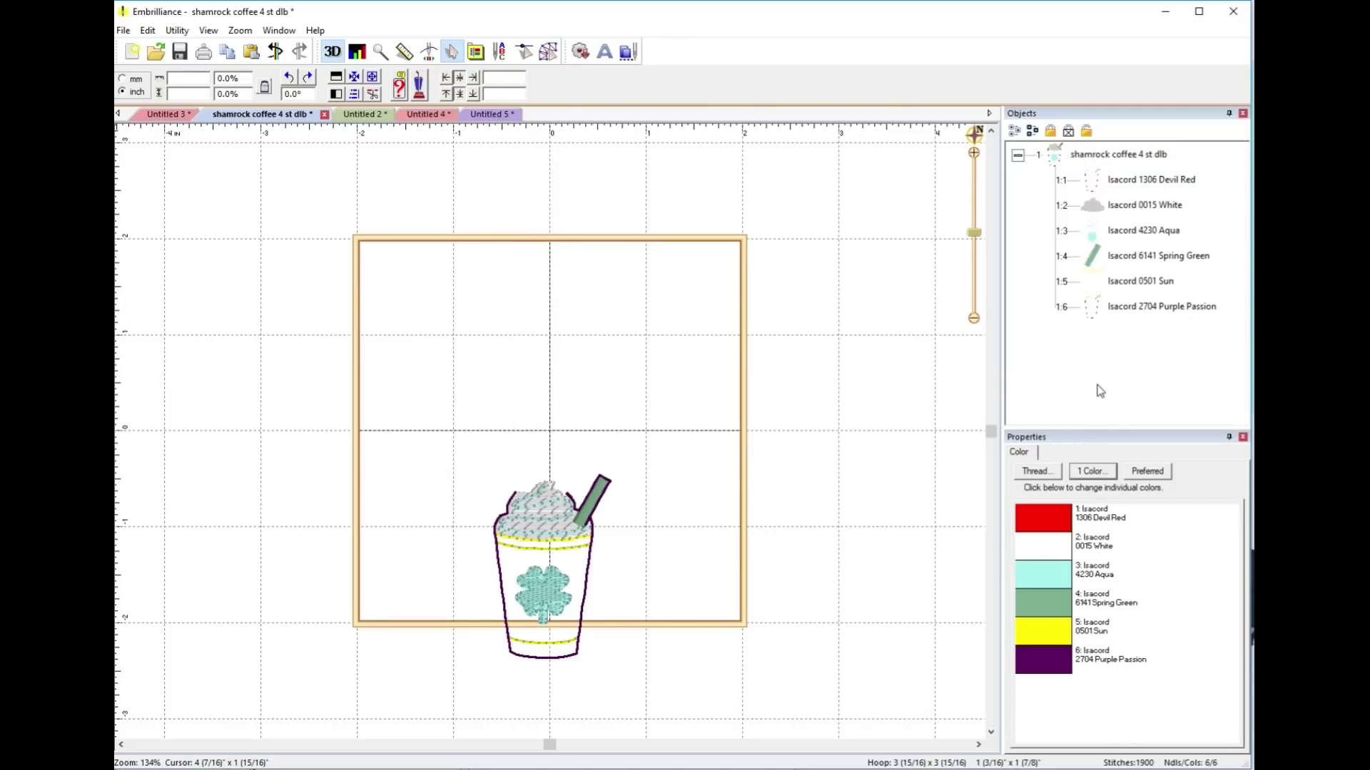
pyautogui.click(354, 77)
pyautogui.scroll(2, 587, 311)
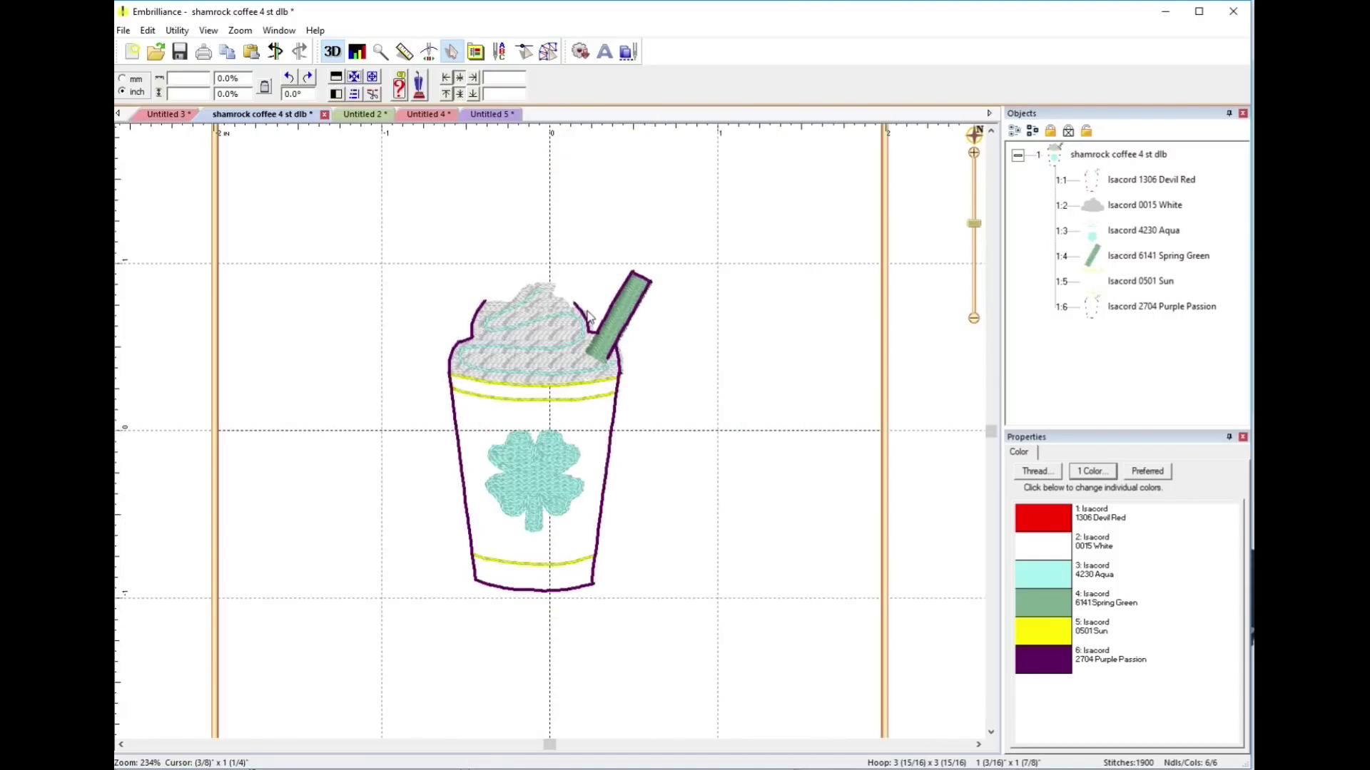
# Close the Untitled 2 page that holds the flower snap tab design
pyautogui.click(366, 115)
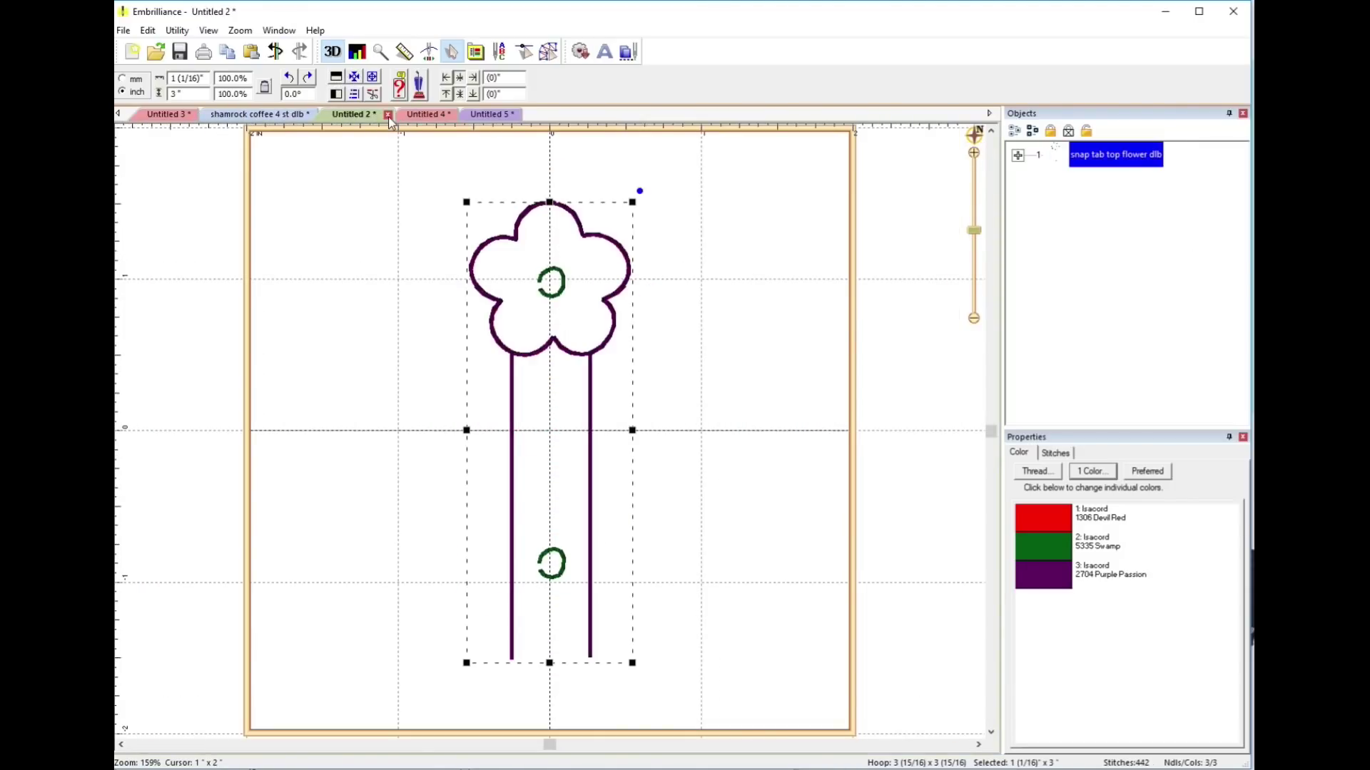
pyautogui.click(388, 114)
pyautogui.click(685, 429)
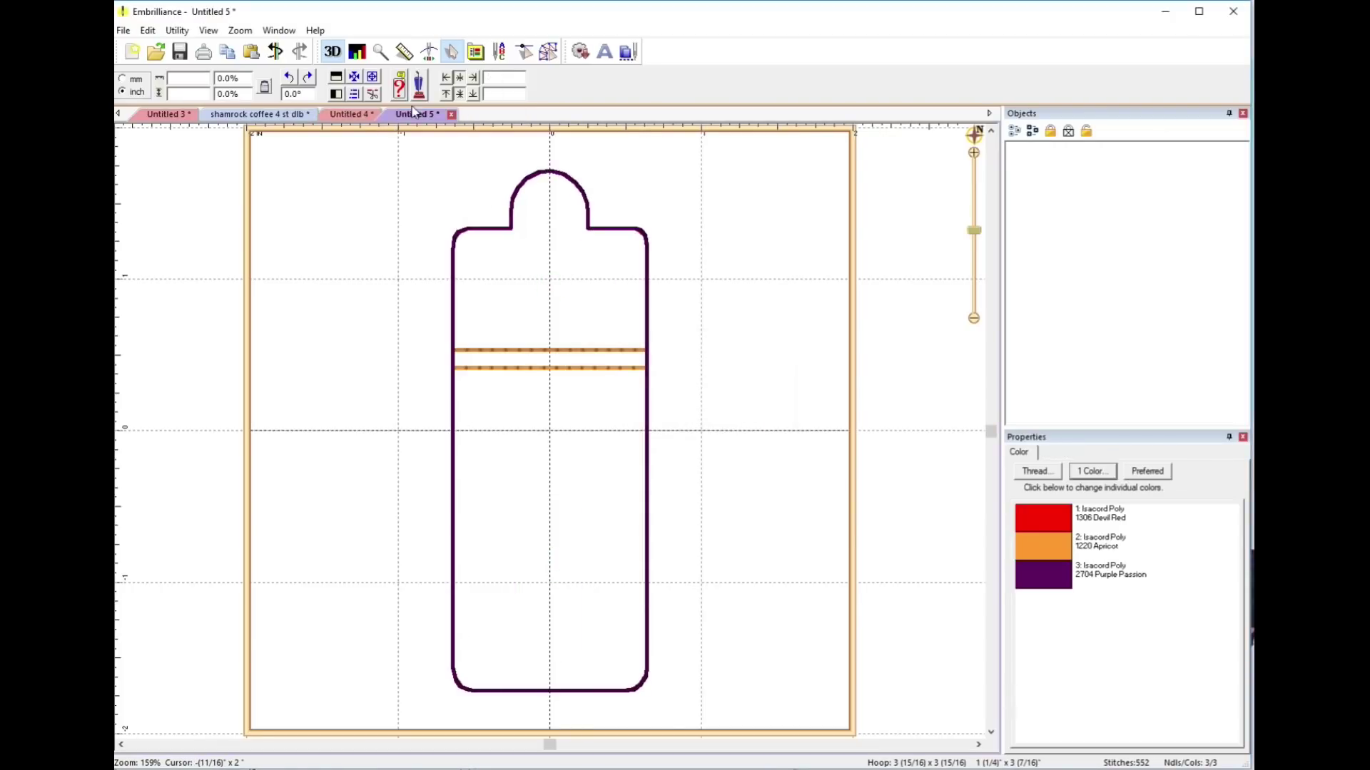
# Copy the eyelet top .5inch dlb design from the Untitled 4 page and paste it into the shamrock coffee 4 st dlb page
pyautogui.click(354, 117)
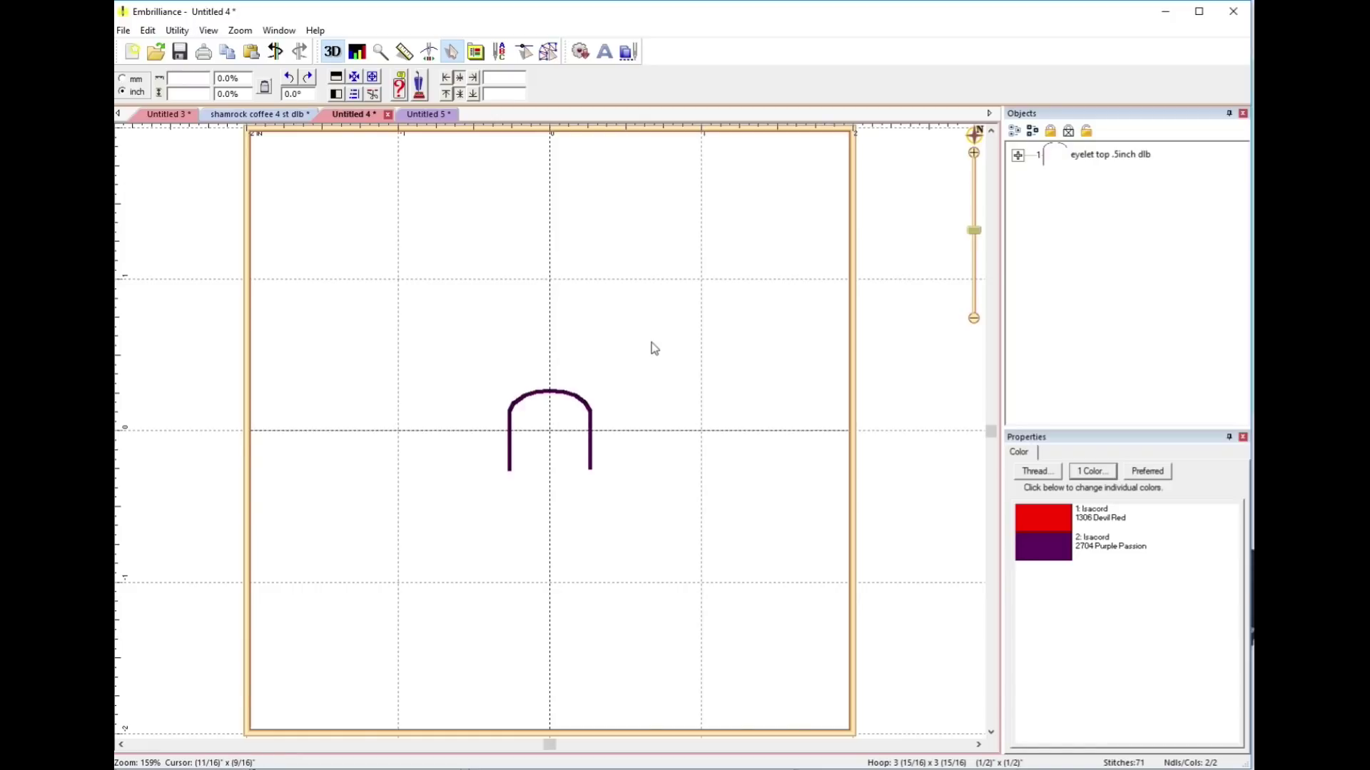
pyautogui.click(1055, 160)
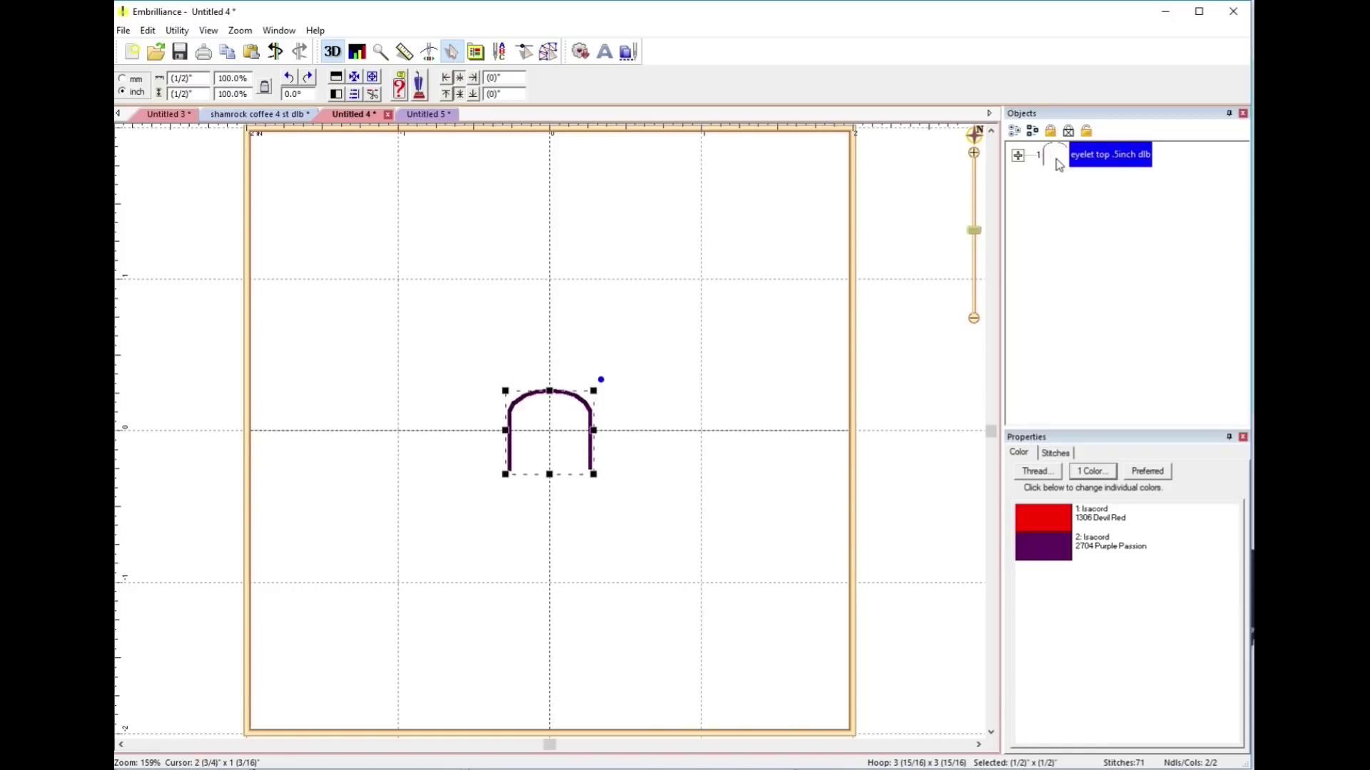
pyautogui.rightClick(591, 426)
pyautogui.click(602, 438)
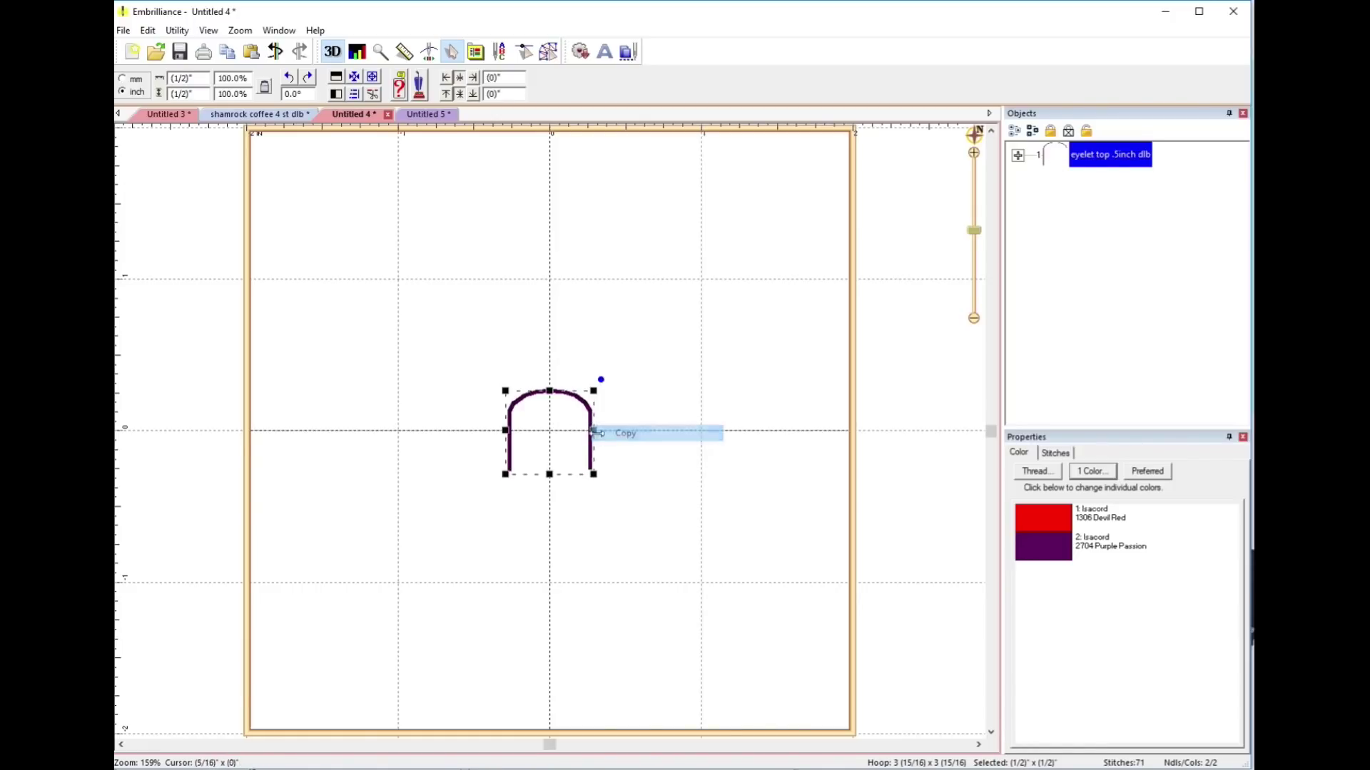
pyautogui.click(271, 112)
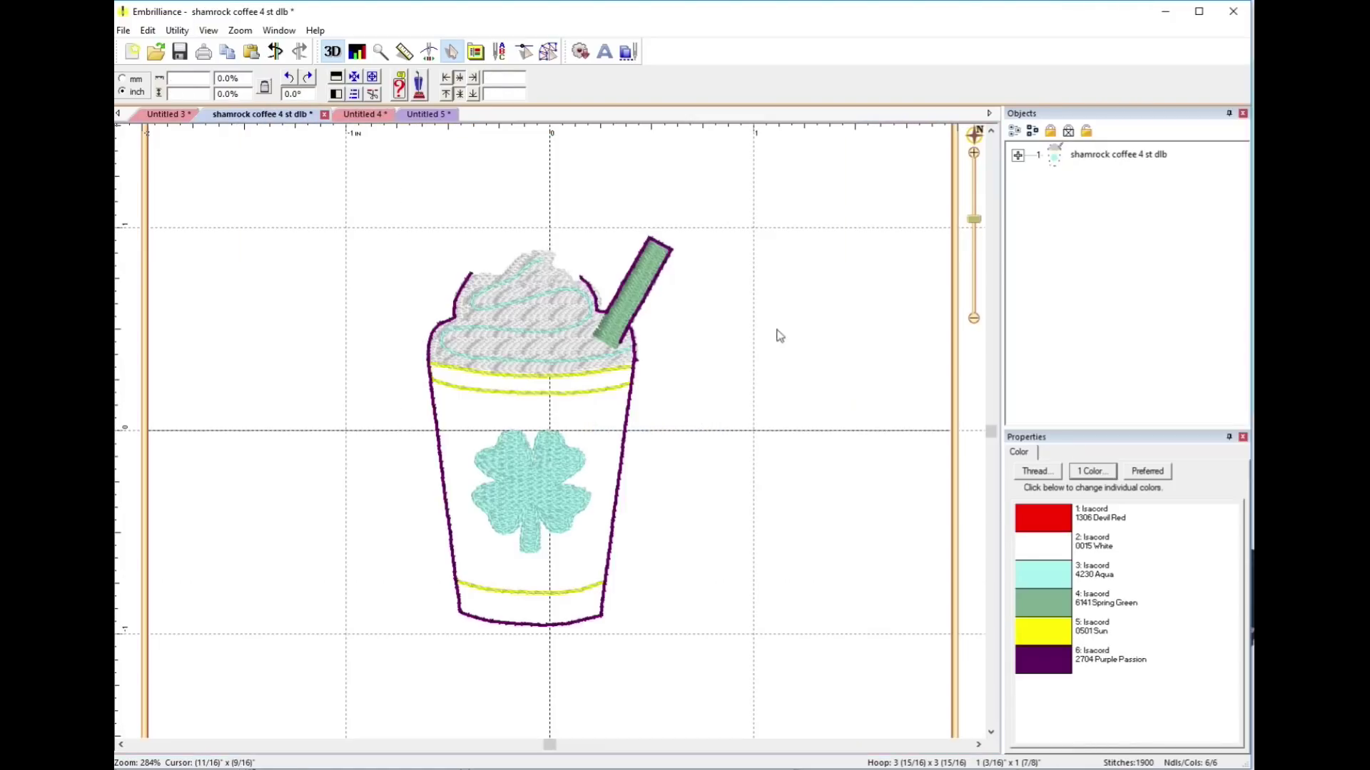
pyautogui.rightClick(607, 227)
pyautogui.click(603, 212)
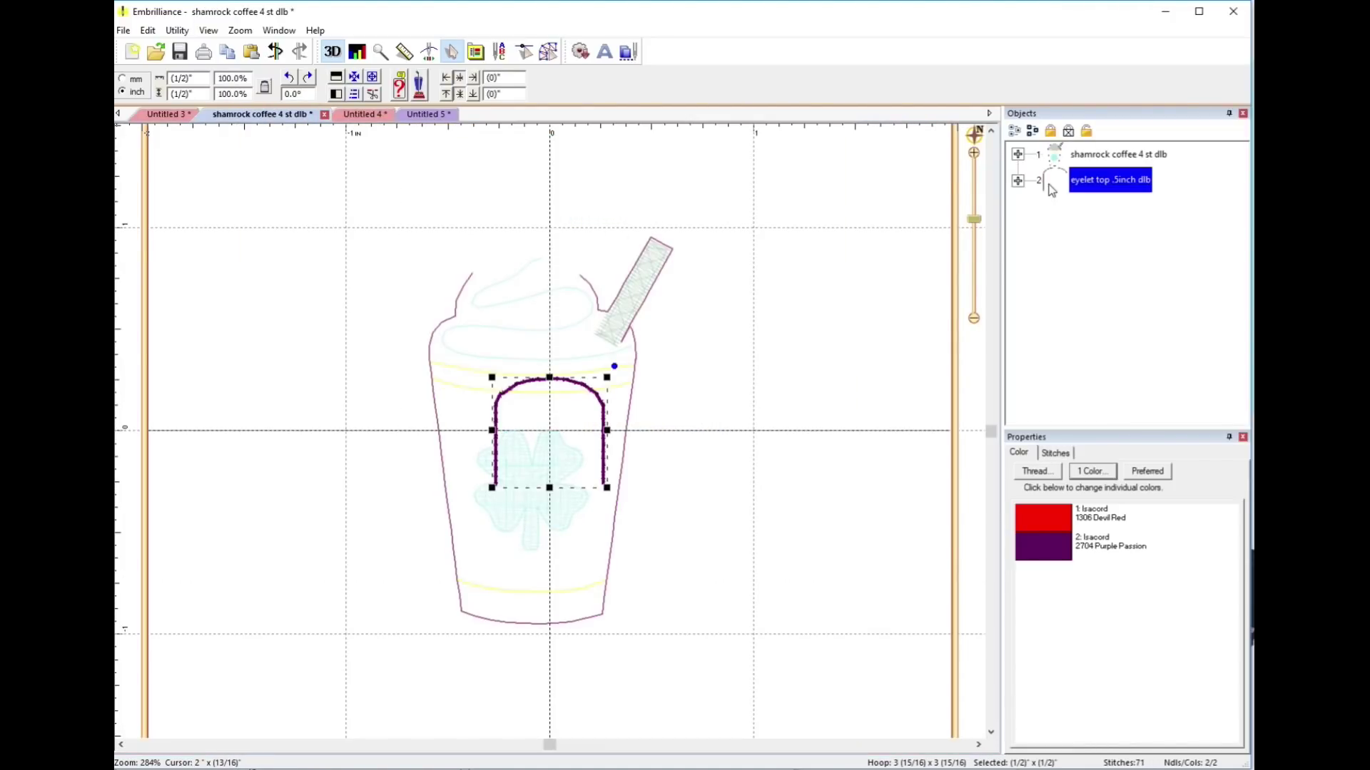
# Position the eyelet top over the gap in the cup's upper outline and centre the combined design in the hoop
pyautogui.moveTo(602, 477); pyautogui.dragTo(583, 269)
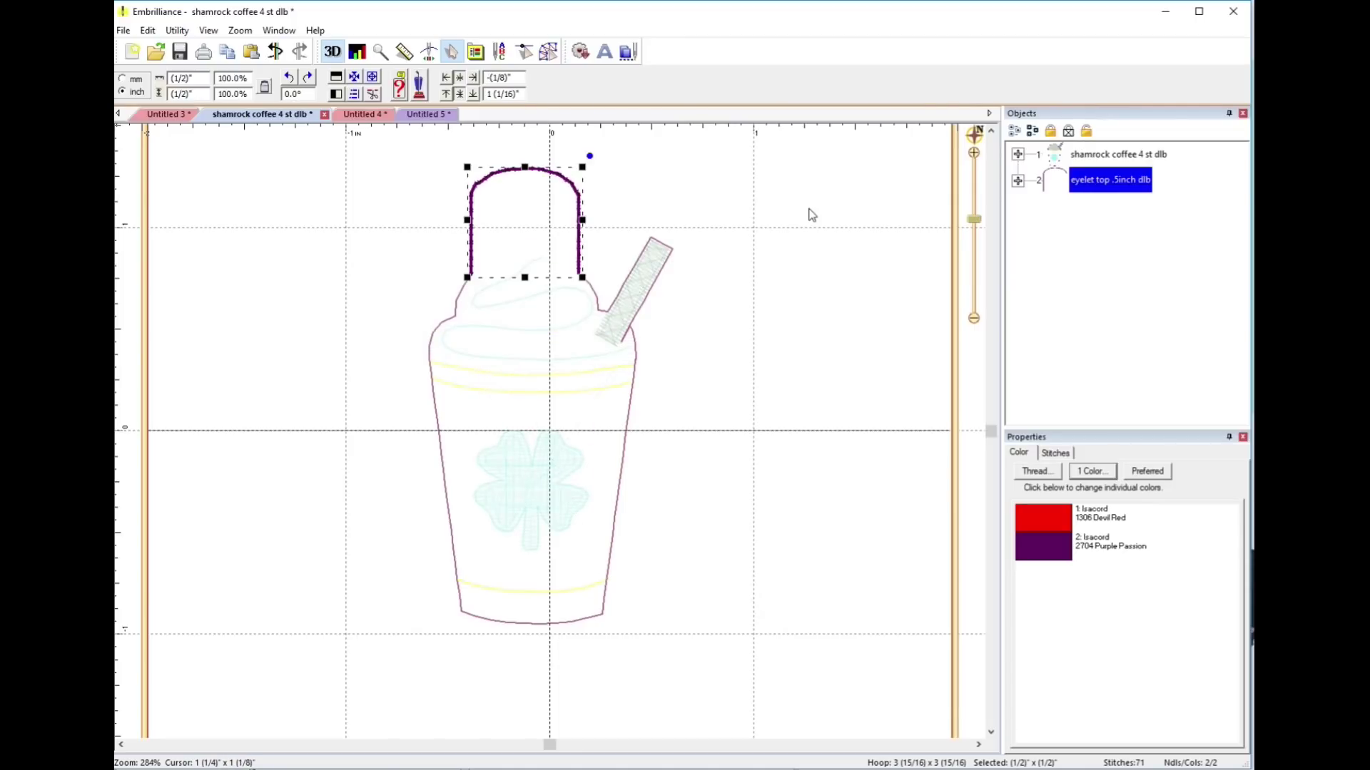
pyautogui.click(810, 214)
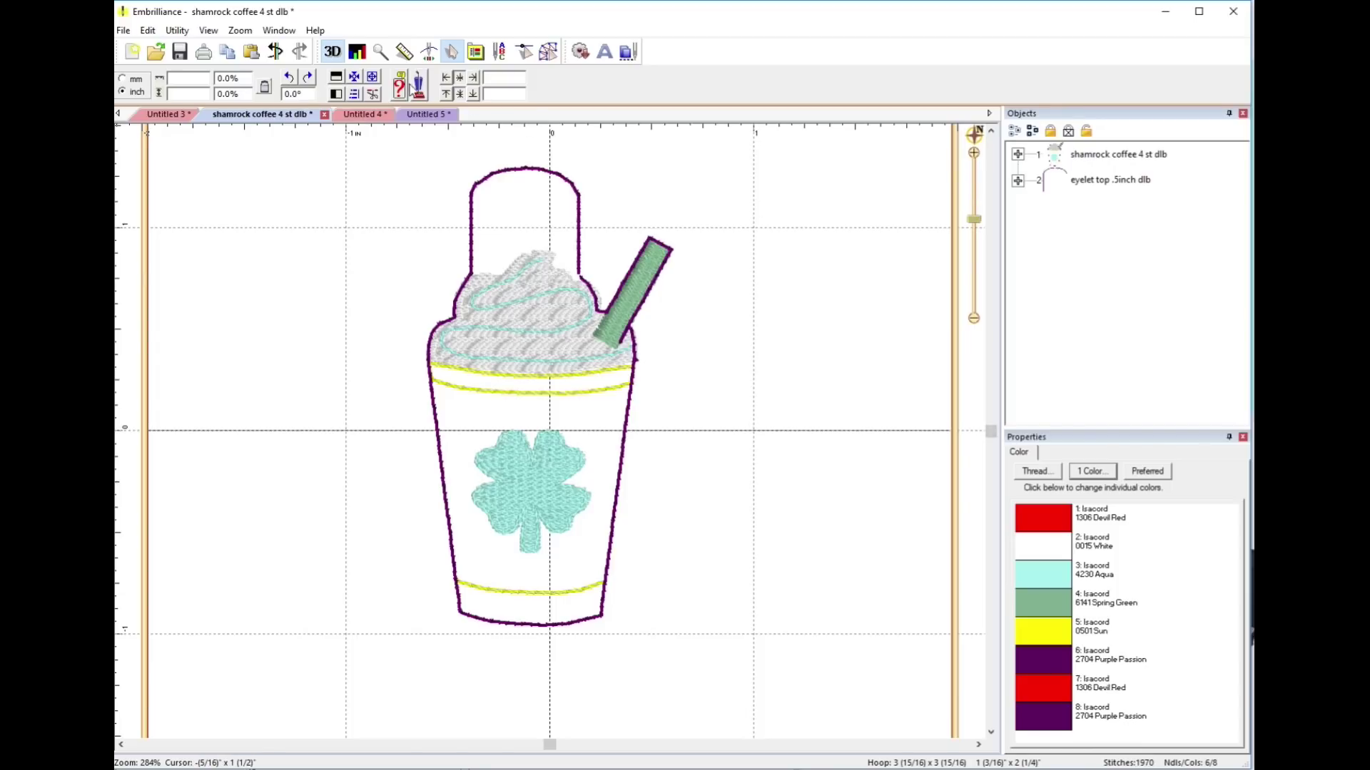
pyautogui.click(353, 78)
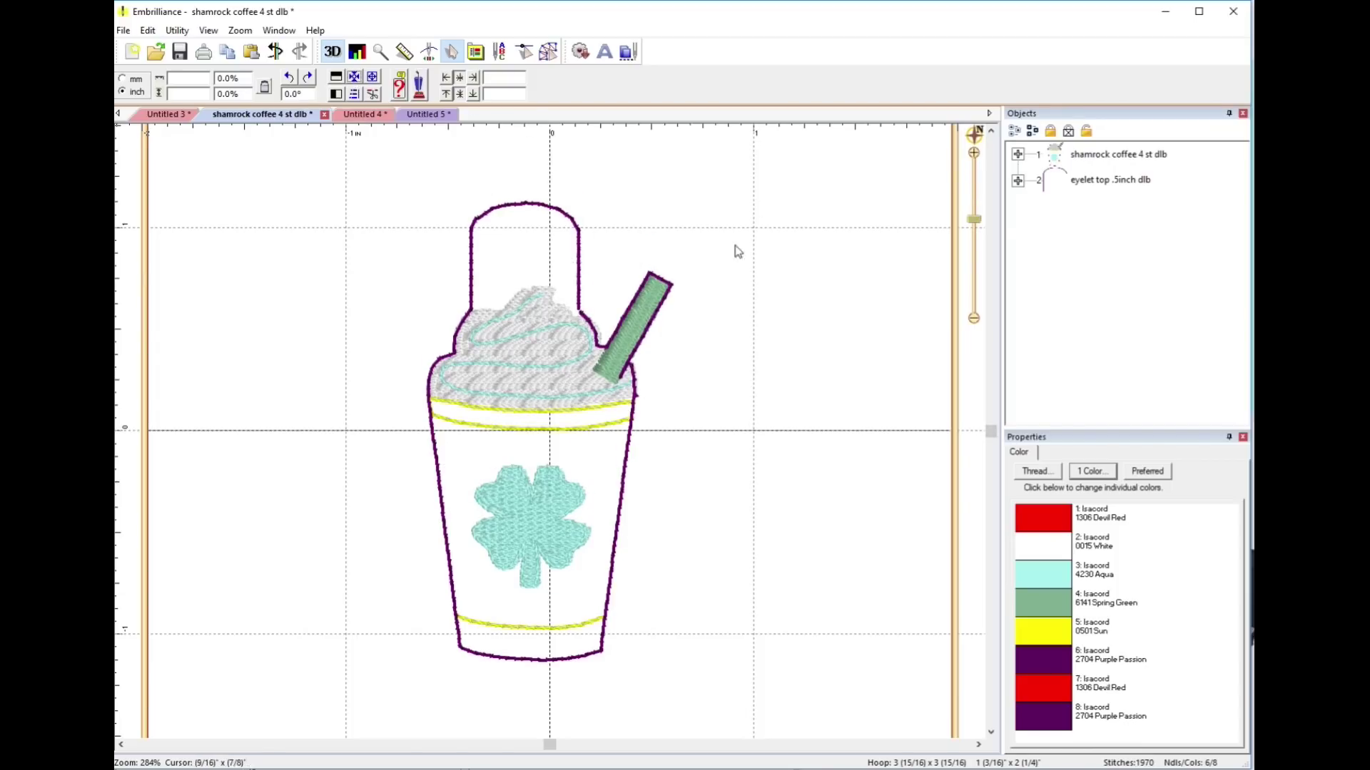
# Expand both designs and move the eyelet's 1306 Devil Red layer to directly after the cup's 1306 Devil Red layer
pyautogui.click(1017, 181)
pyautogui.click(1099, 211)
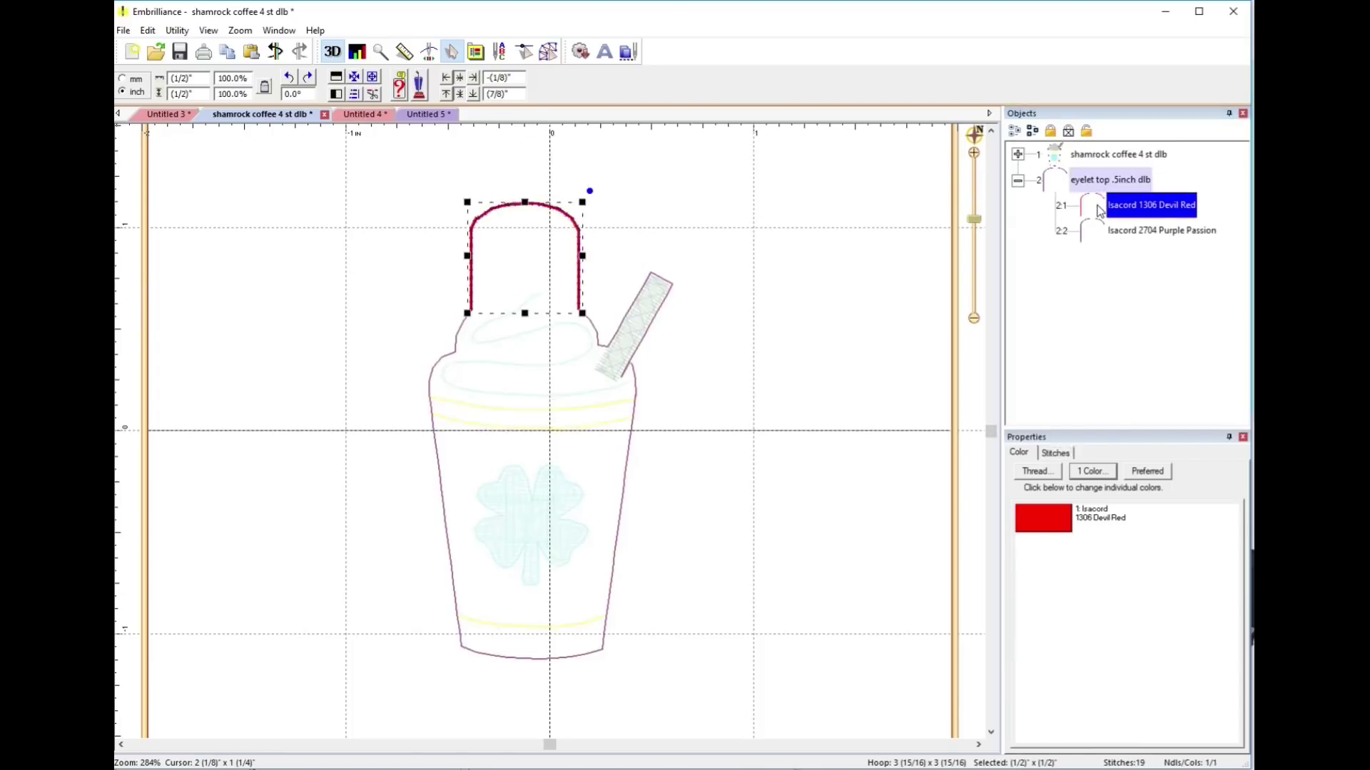
pyautogui.click(1017, 154)
pyautogui.moveTo(1099, 364); pyautogui.dragTo(1089, 189)
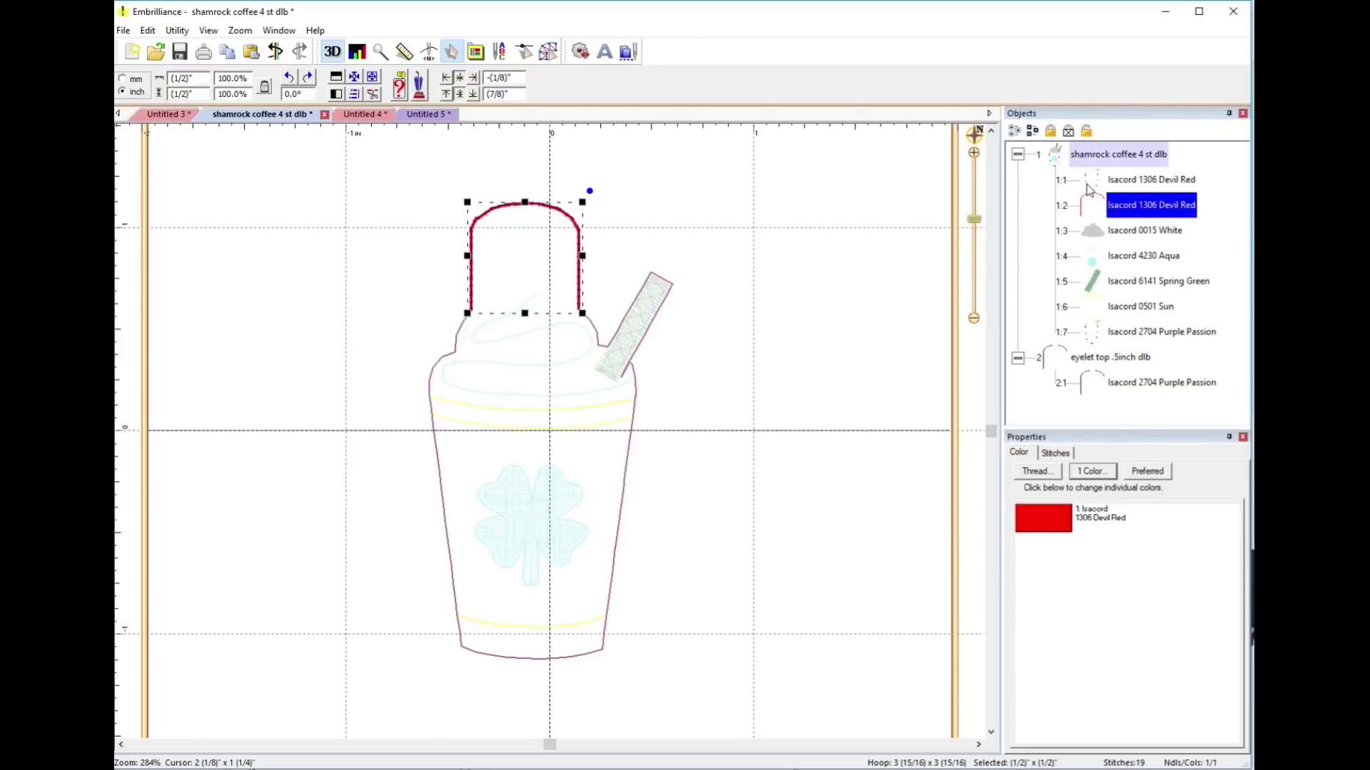
# Move the eyelet's 2704 Purple Passion layer directly after the cup's 2704 Purple Passion layer and simulate the complete stitch-out
pyautogui.click(811, 373)
pyautogui.click(1099, 388)
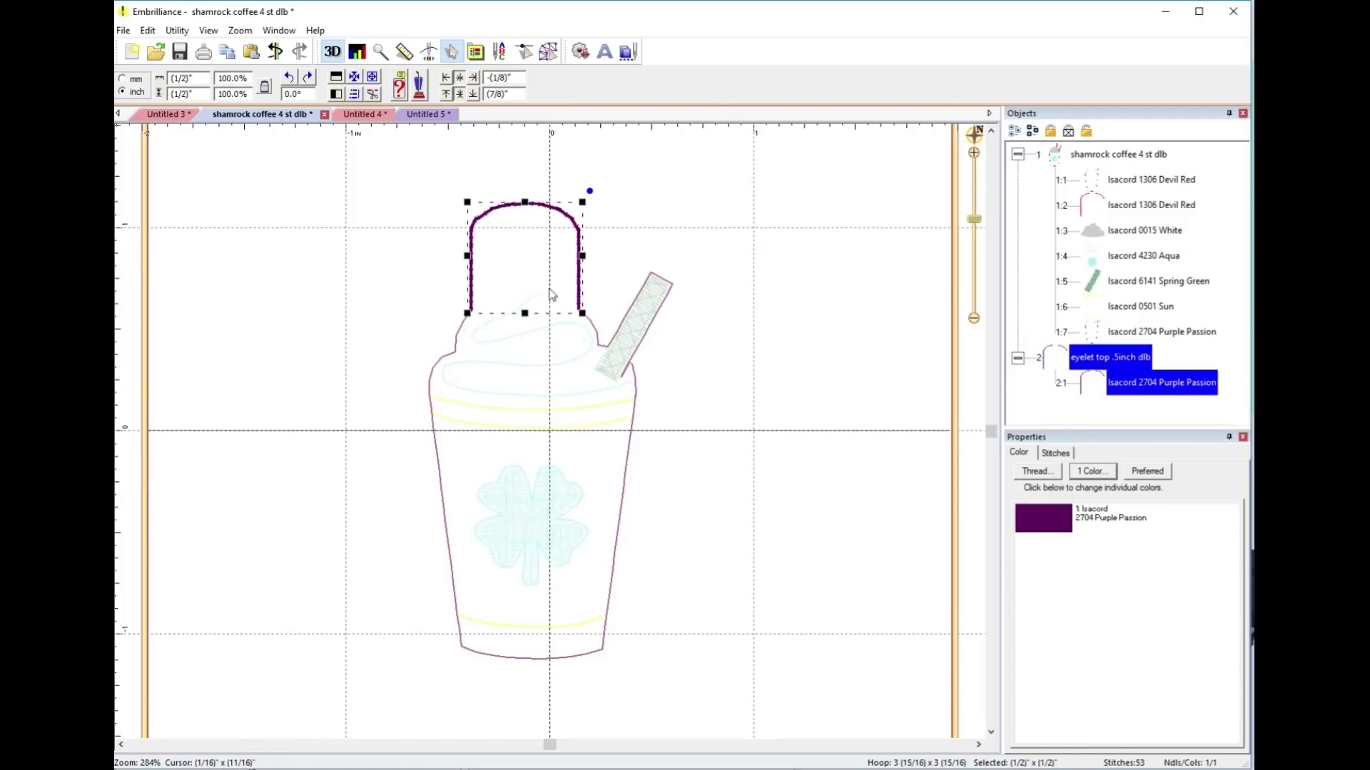
pyautogui.rightClick(582, 289)
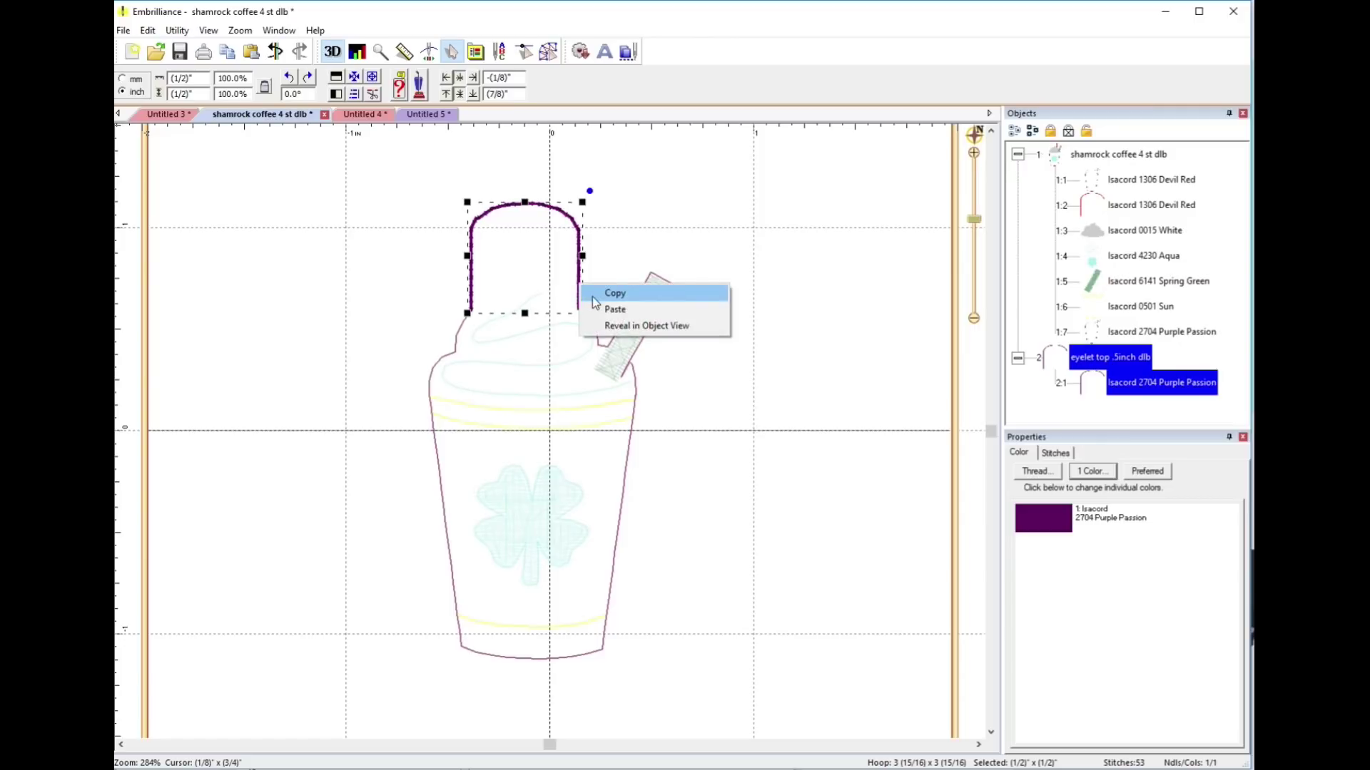
pyautogui.click(593, 298)
pyautogui.press('Delete')
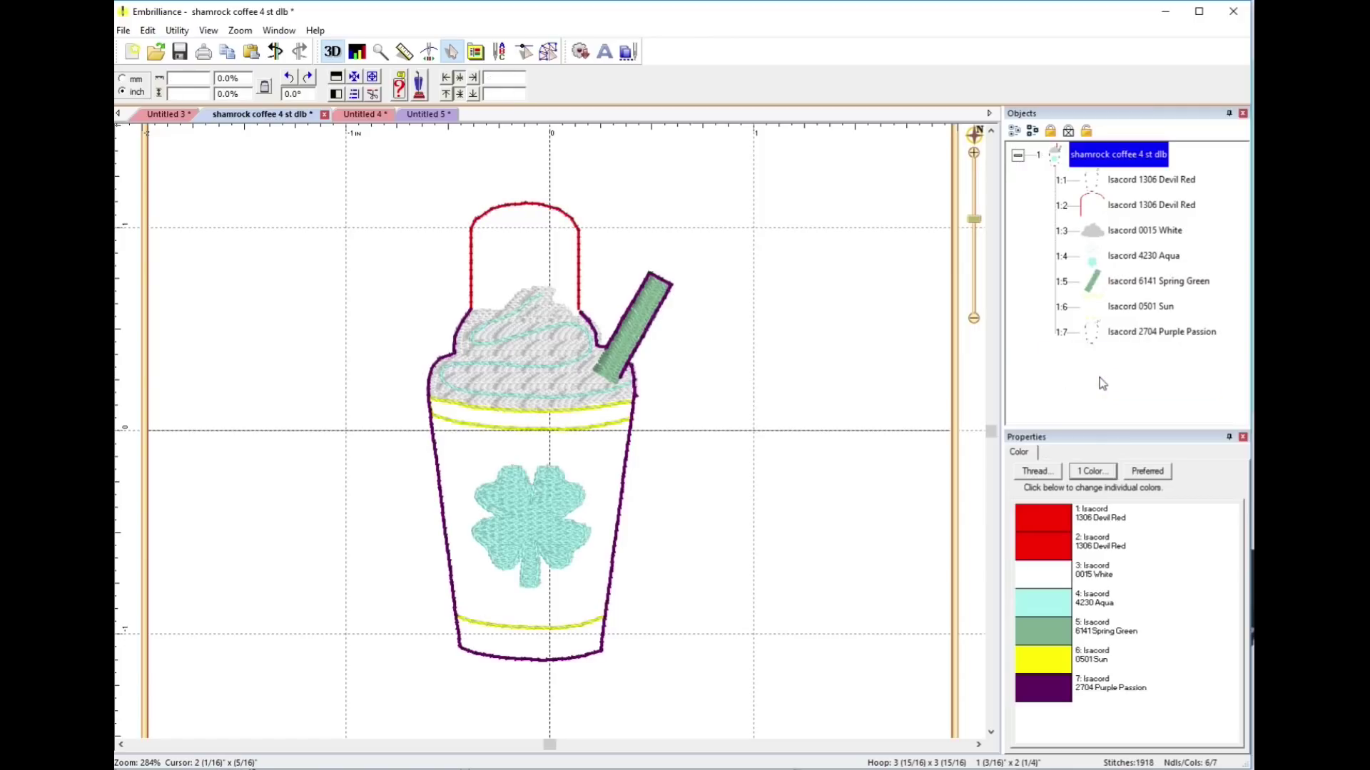
pyautogui.click(745, 382)
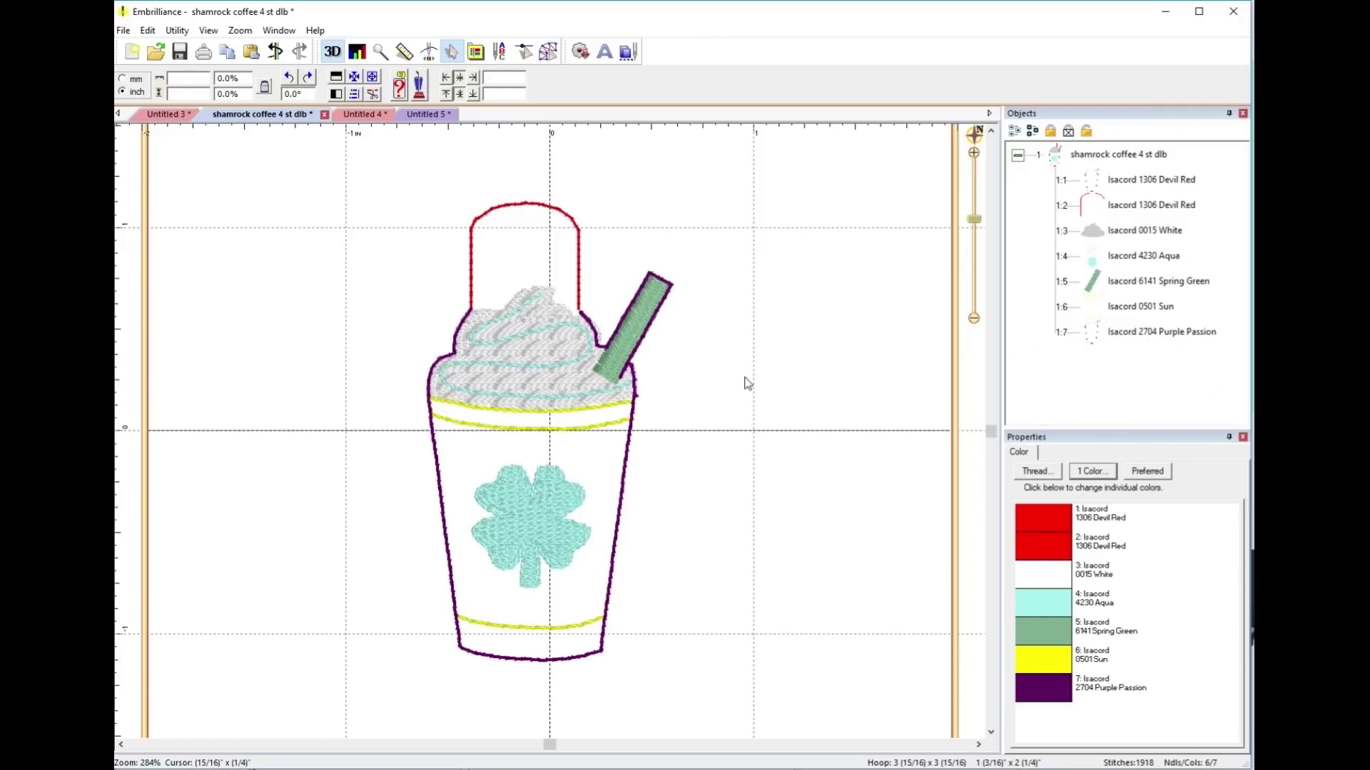
pyautogui.hotkey('ctrl', 'v')
pyautogui.rightClick(717, 229)
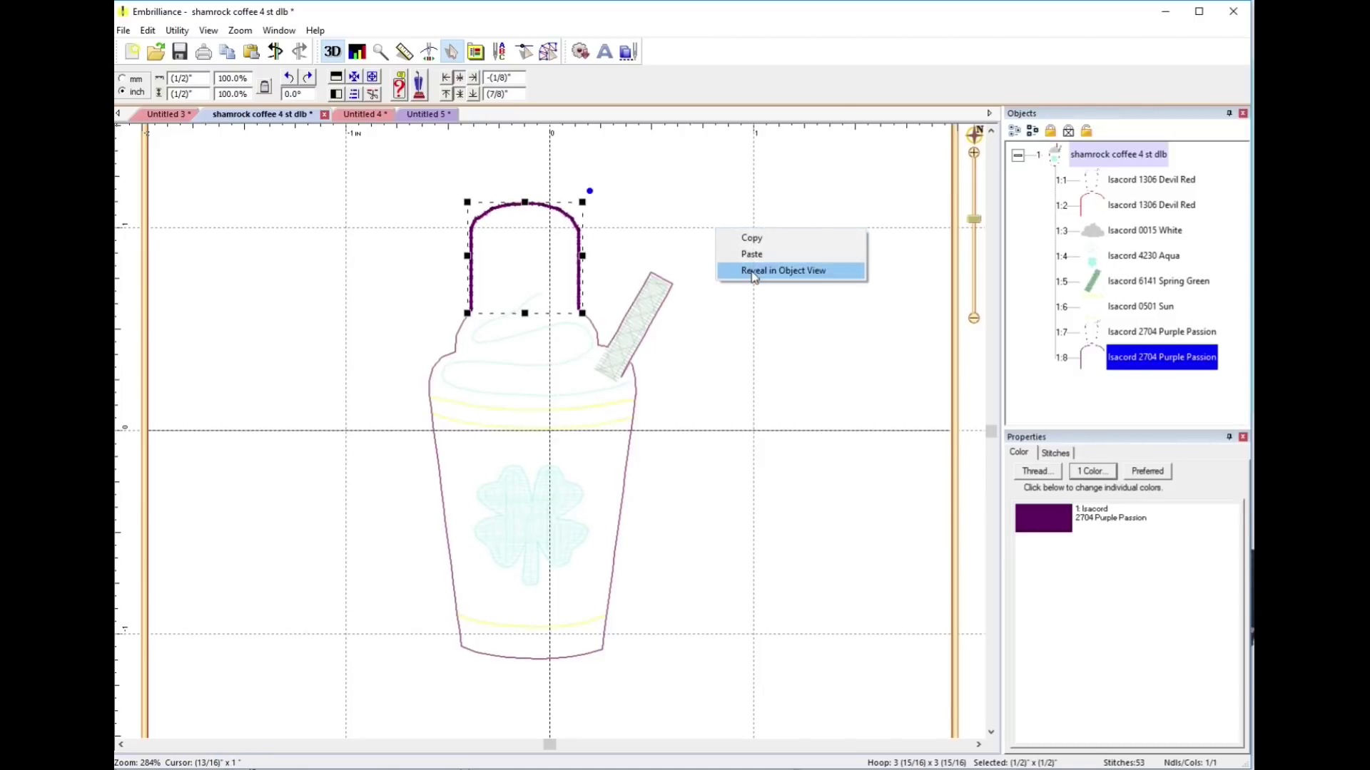
pyautogui.click(642, 196)
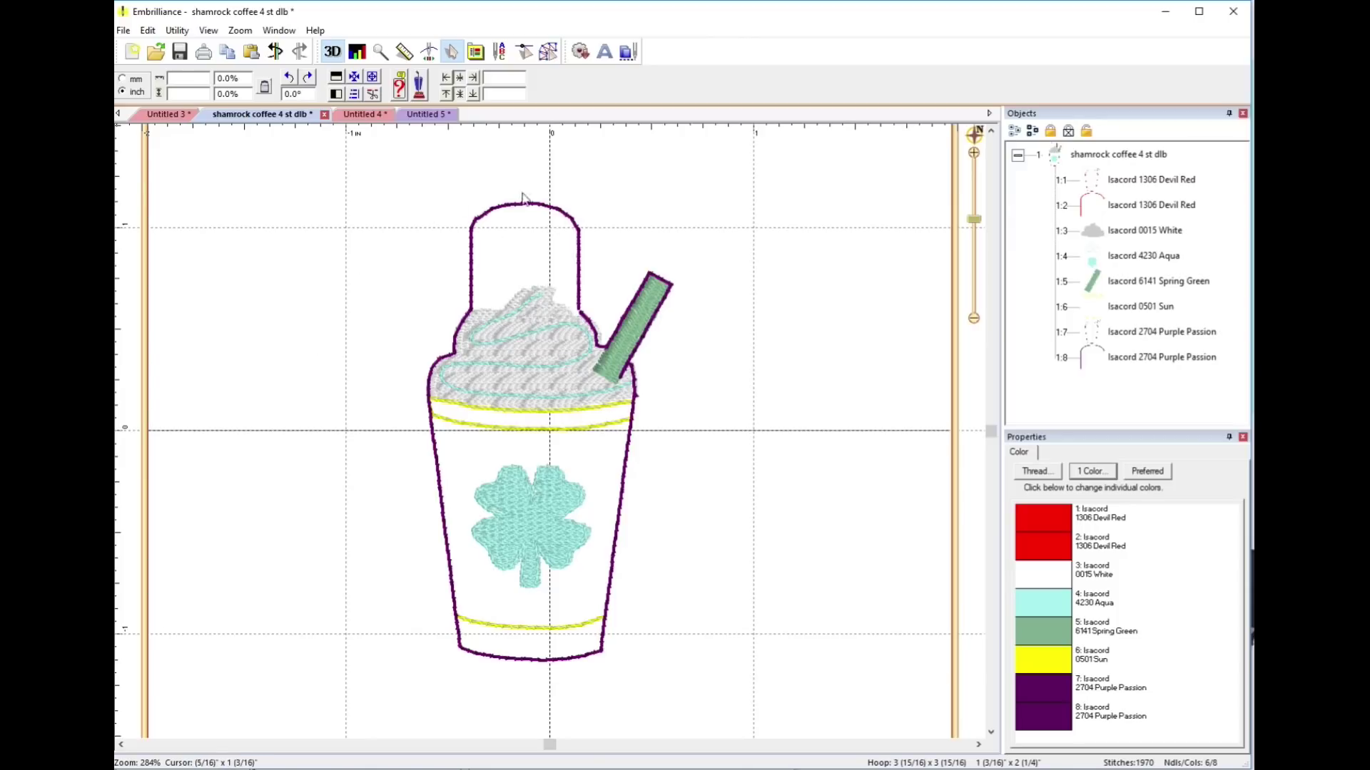
pyautogui.click(428, 51)
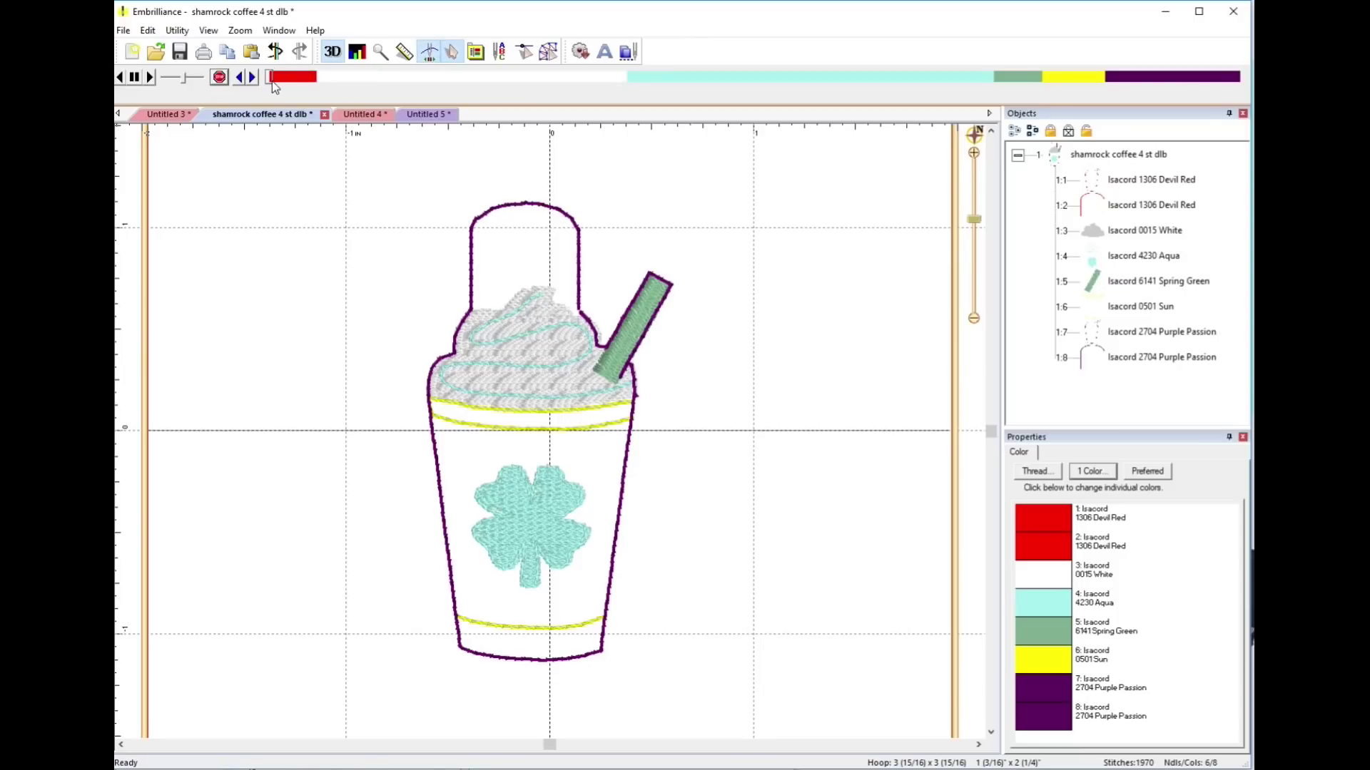
pyautogui.moveTo(273, 80)
pyautogui.mouseDown()
pyautogui.moveTo(323, 91)
pyautogui.moveTo(289, 91)
pyautogui.moveTo(327, 90)
pyautogui.moveTo(271, 82)
pyautogui.moveTo(1110, 97)
pyautogui.moveTo(1241, 36)
pyautogui.mouseUp()
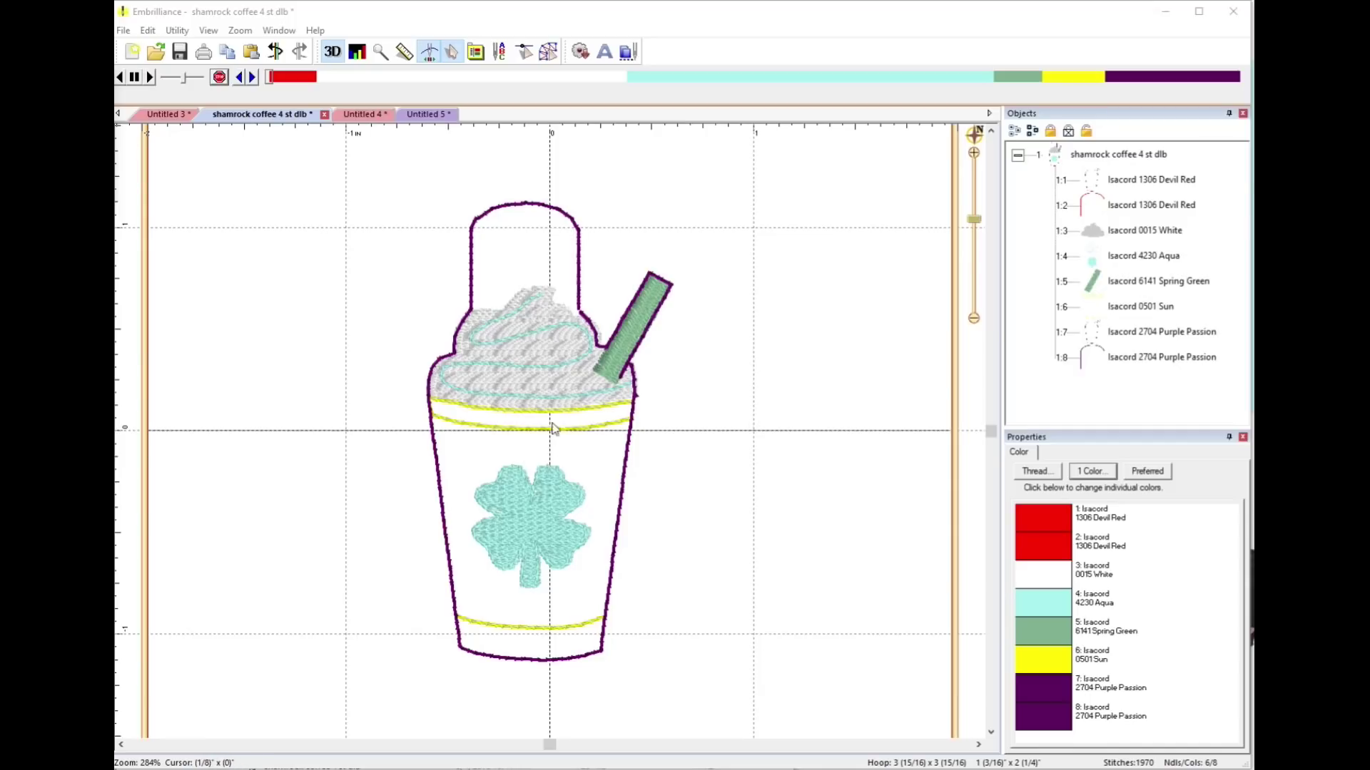
# Try deleting the cup's 0501 Sun lines, undo the deletion, and expand the design's colour layers again
pyautogui.click(1101, 307)
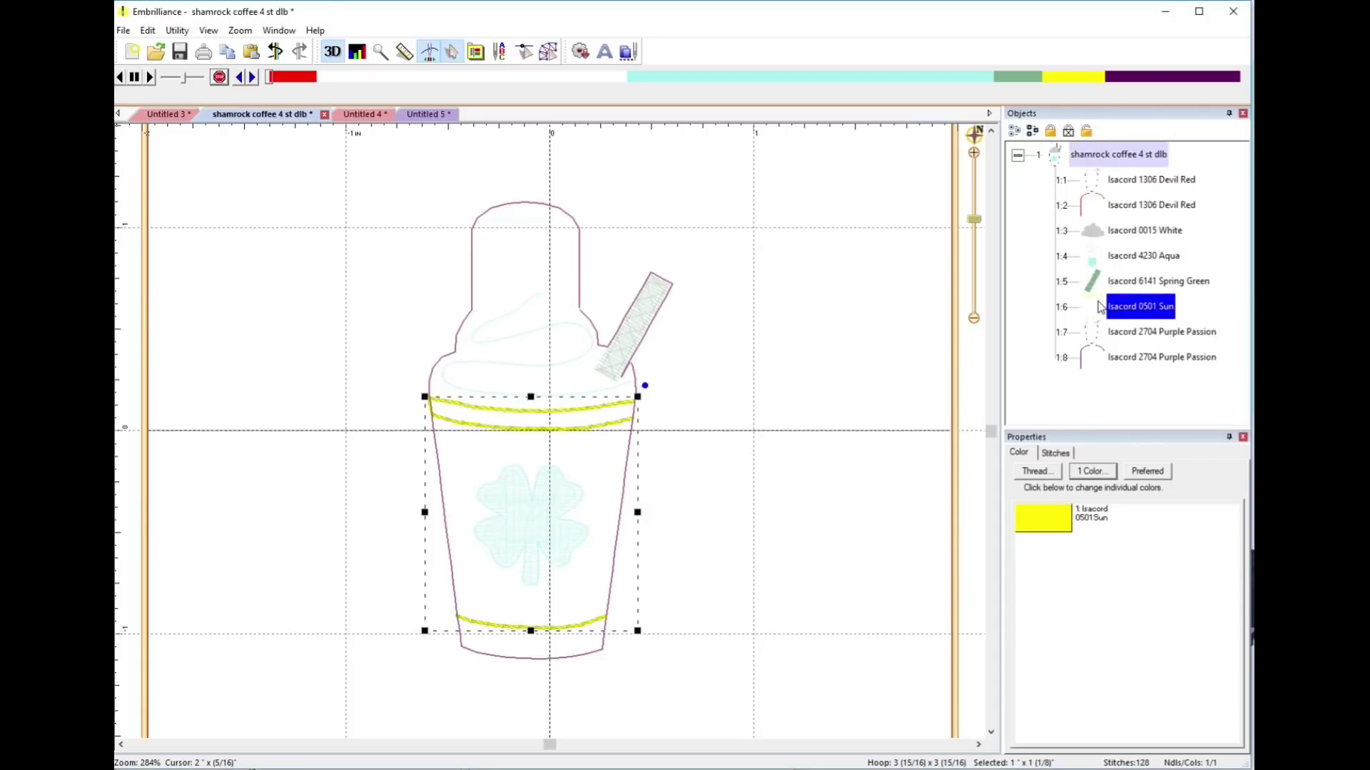
pyautogui.press('Delete')
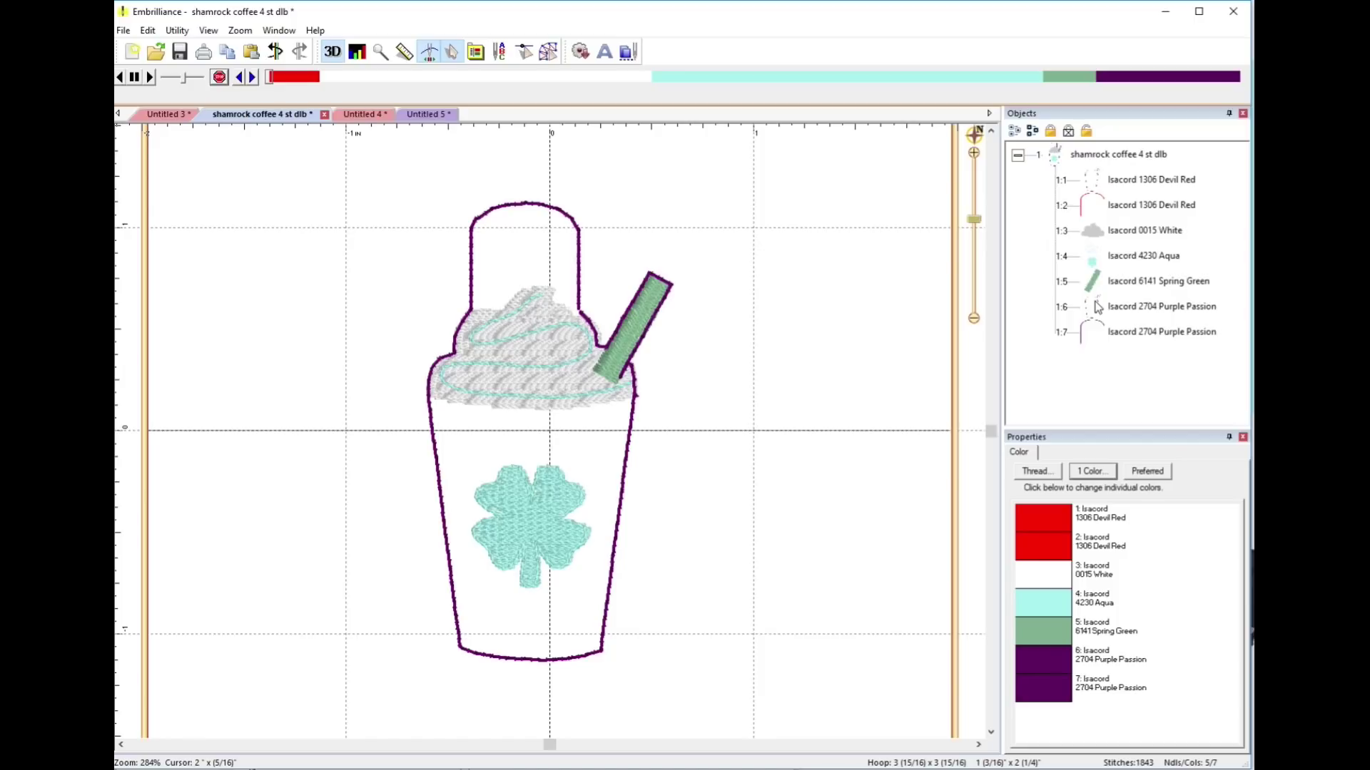
pyautogui.hotkey('ctrl', 'z')
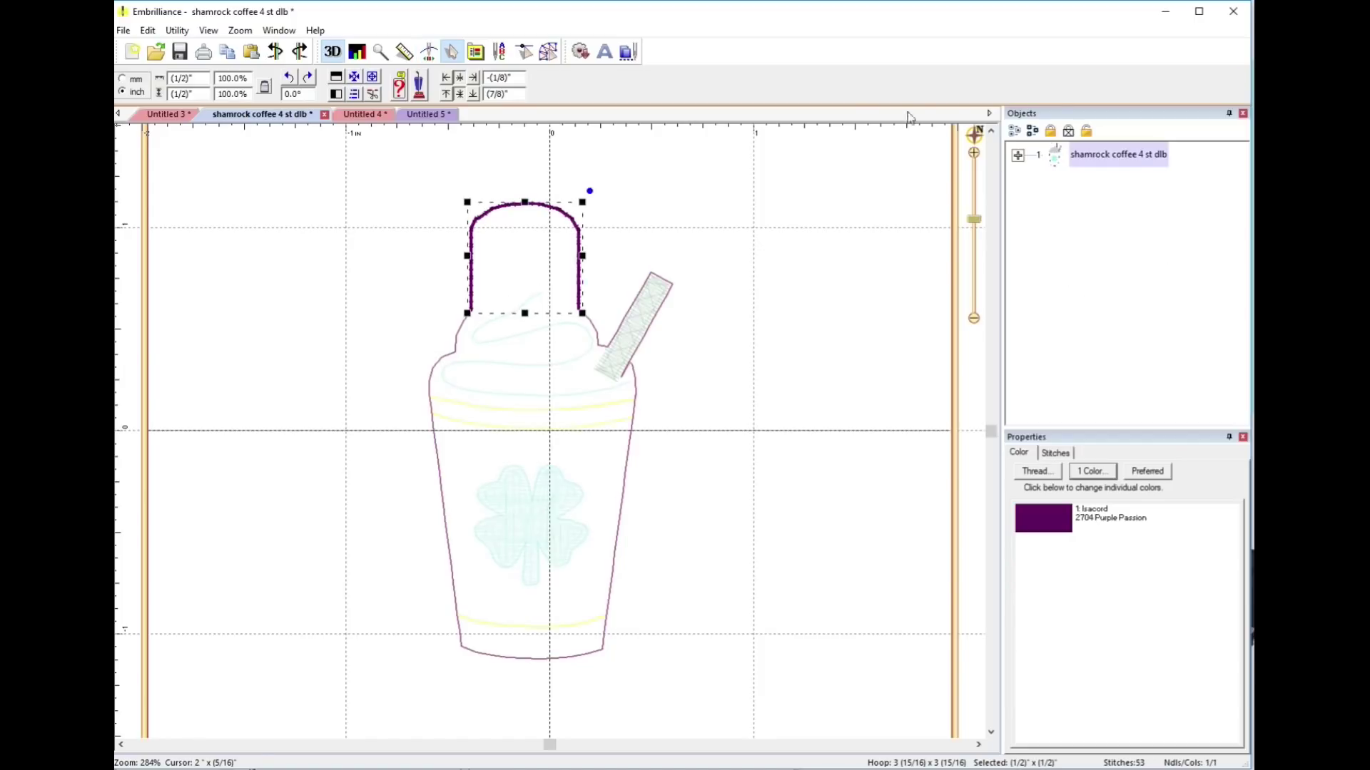
pyautogui.click(609, 262)
pyautogui.click(1018, 155)
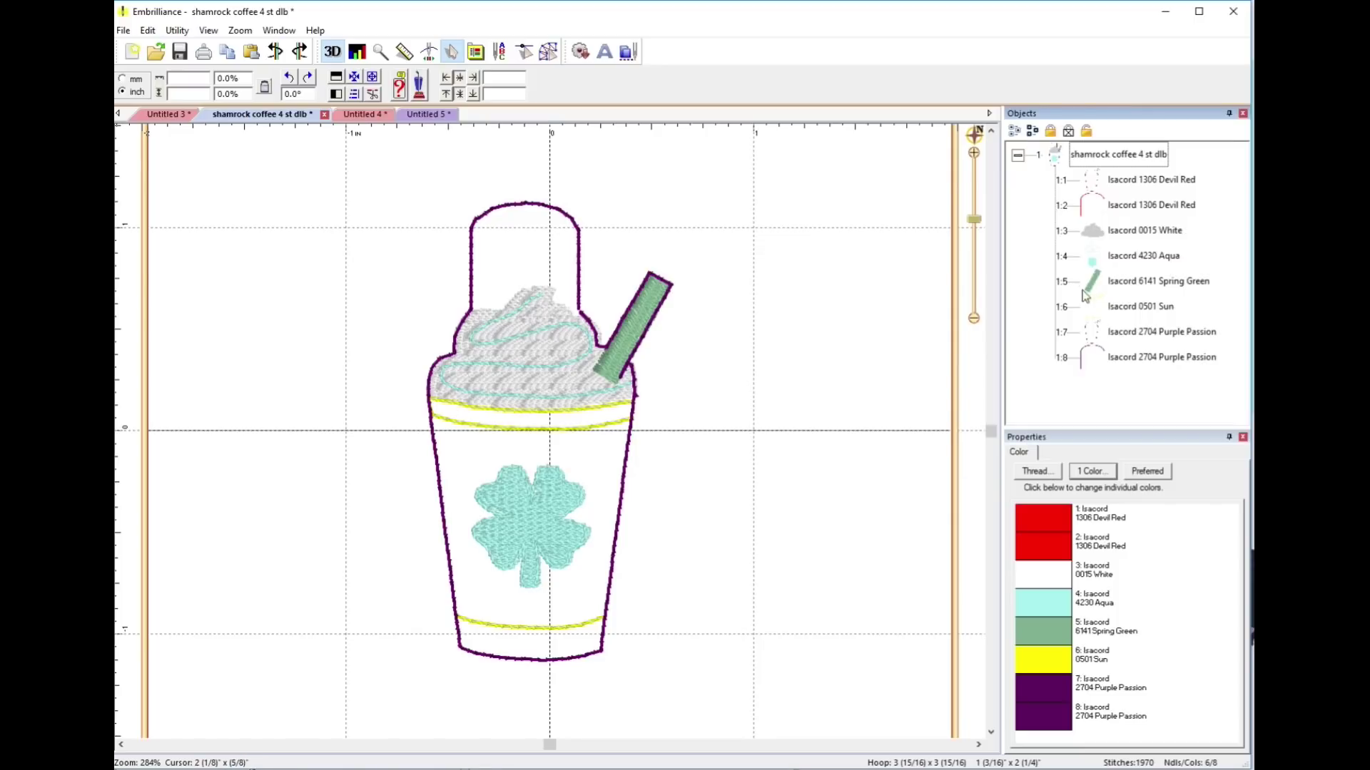
# Split the 4230 Aqua layer between the shamrock and the whipped-cream swirl at stitch 1351, assigning Isacord Poly 5101 Dark Jade to the swirl
pyautogui.click(1097, 260)
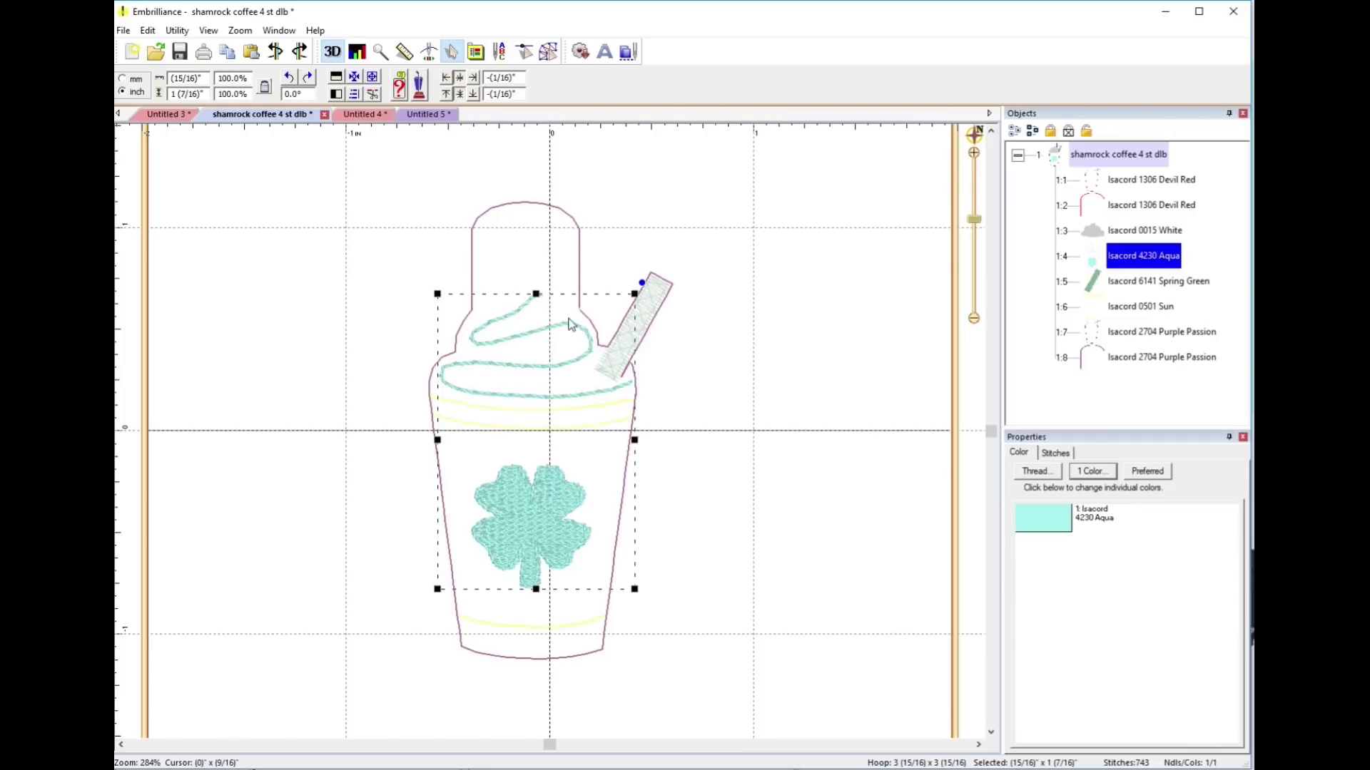
pyautogui.click(749, 238)
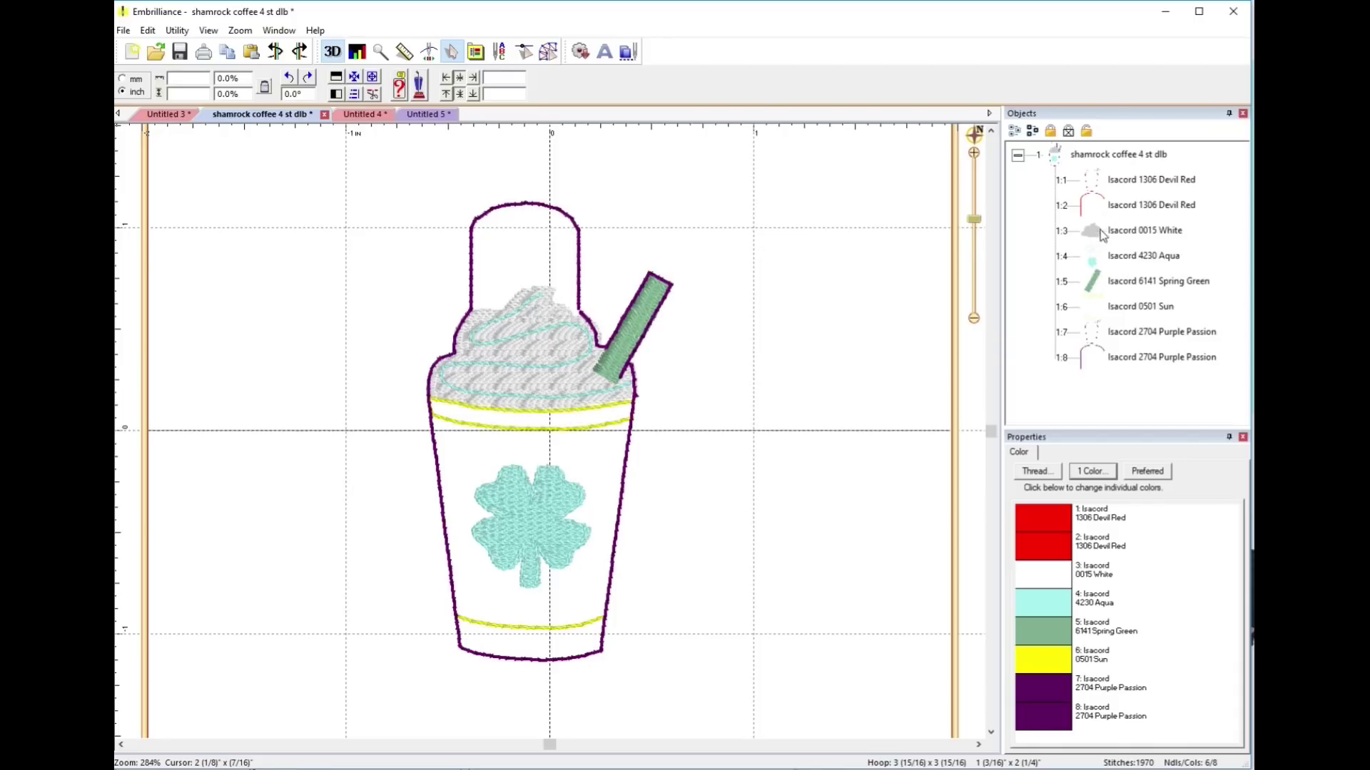
pyautogui.click(1094, 258)
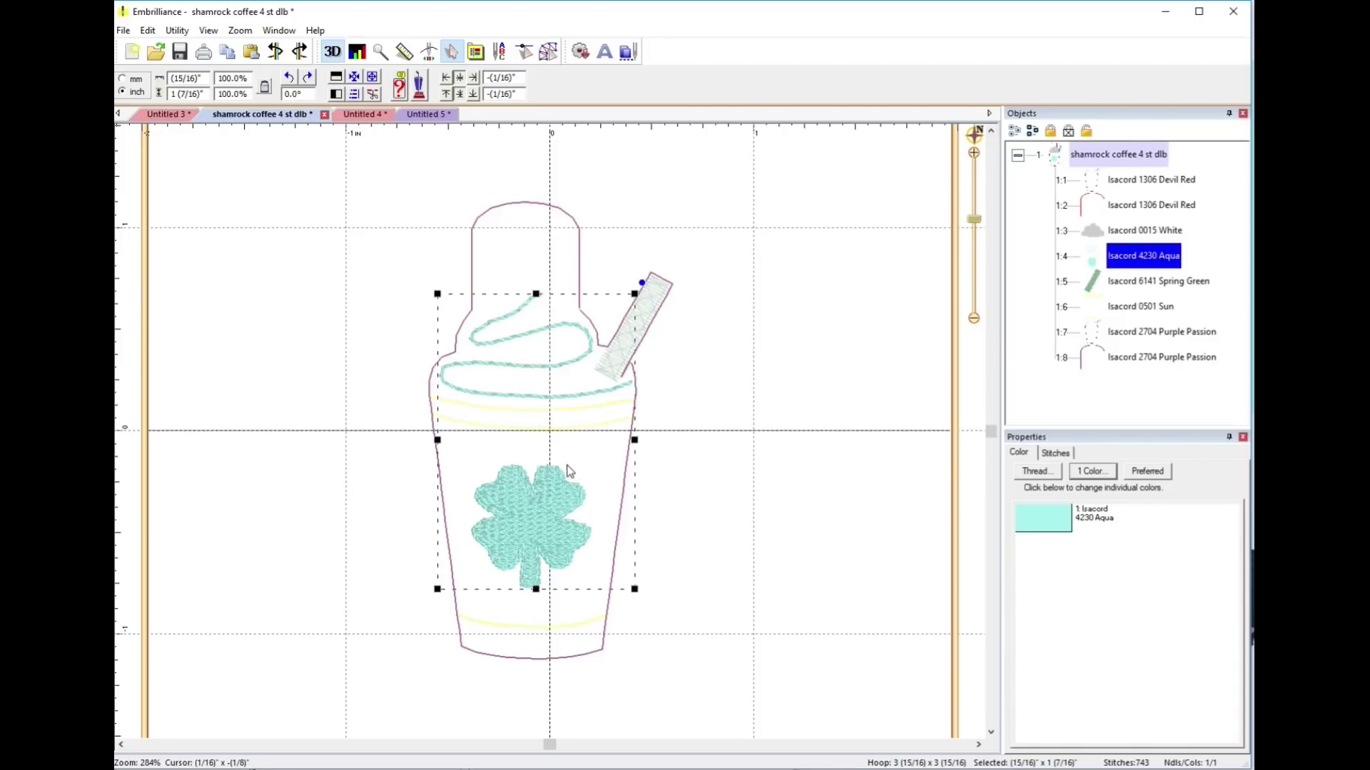
pyautogui.click(736, 216)
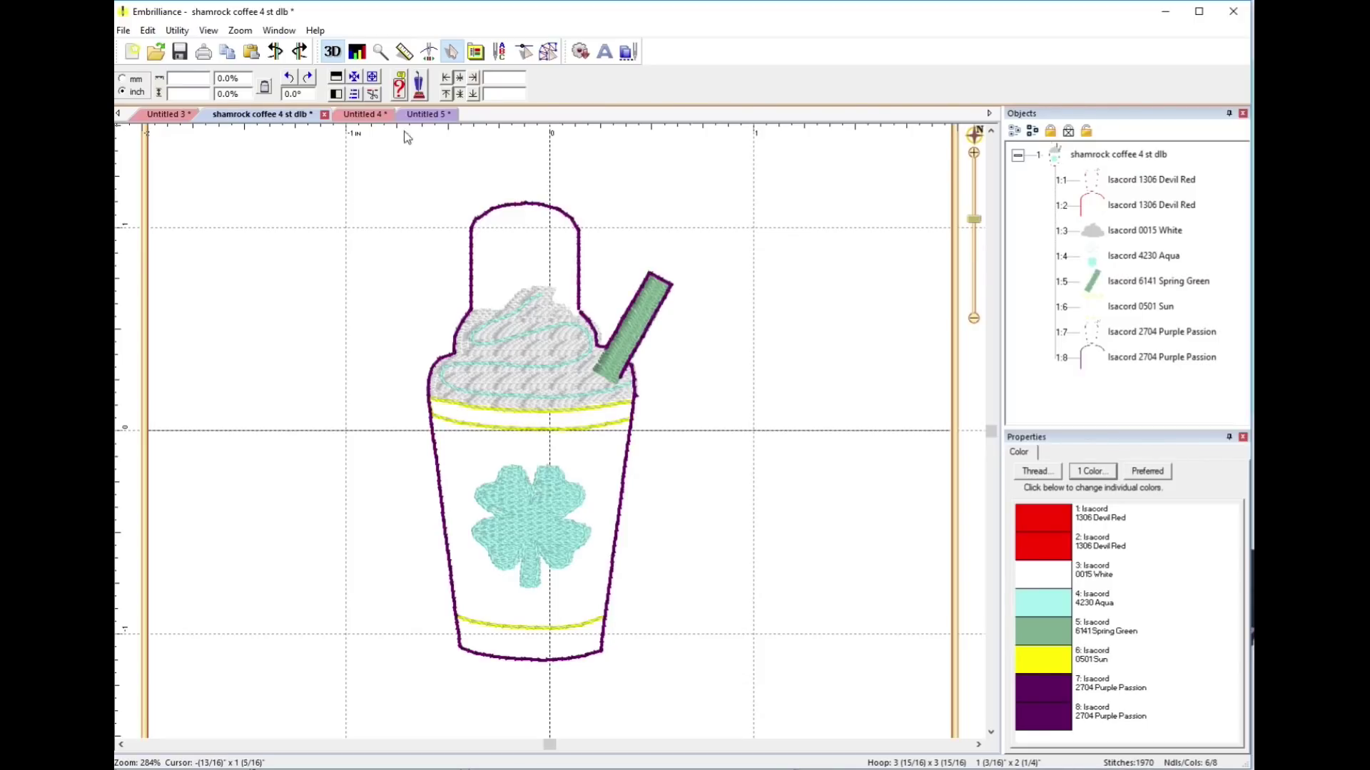
pyautogui.click(428, 53)
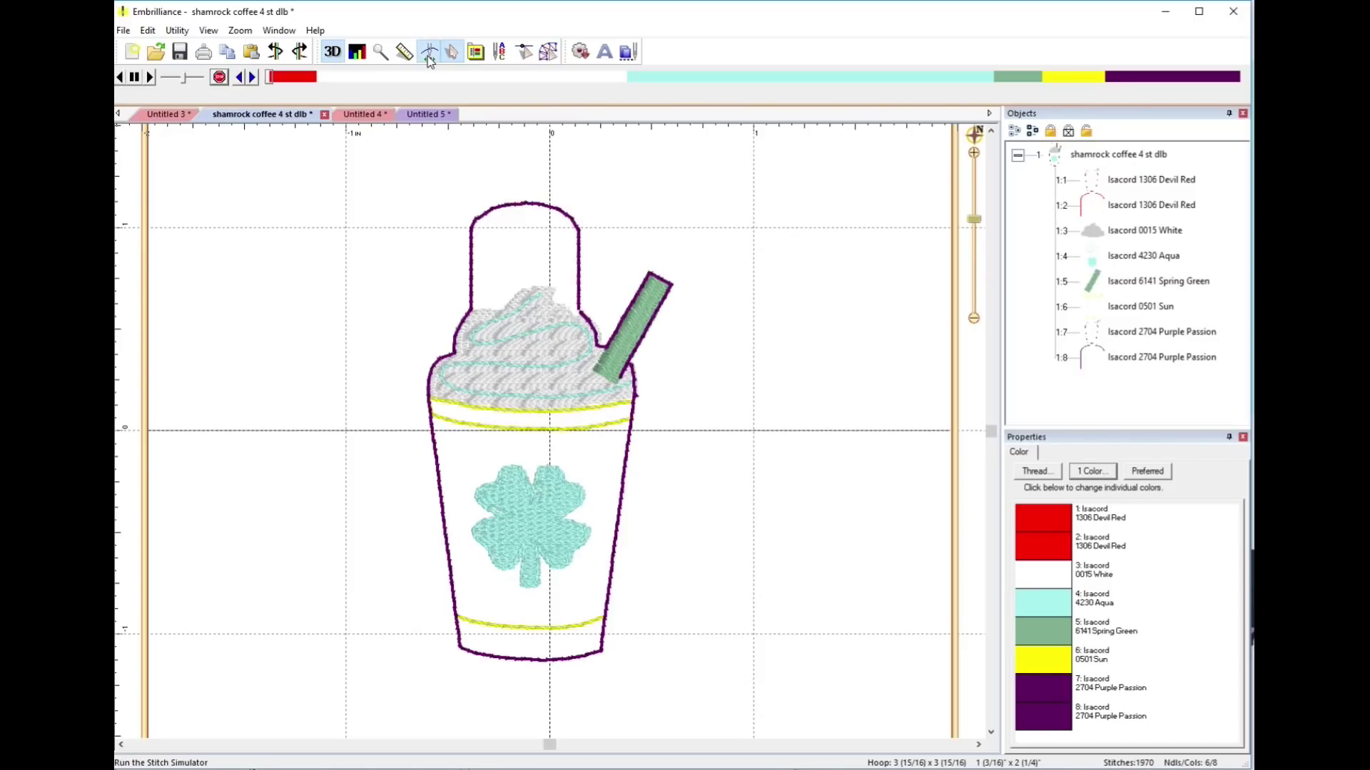
pyautogui.moveTo(271, 78)
pyautogui.mouseDown()
pyautogui.moveTo(697, 95)
pyautogui.moveTo(936, 33)
pyautogui.mouseUp()
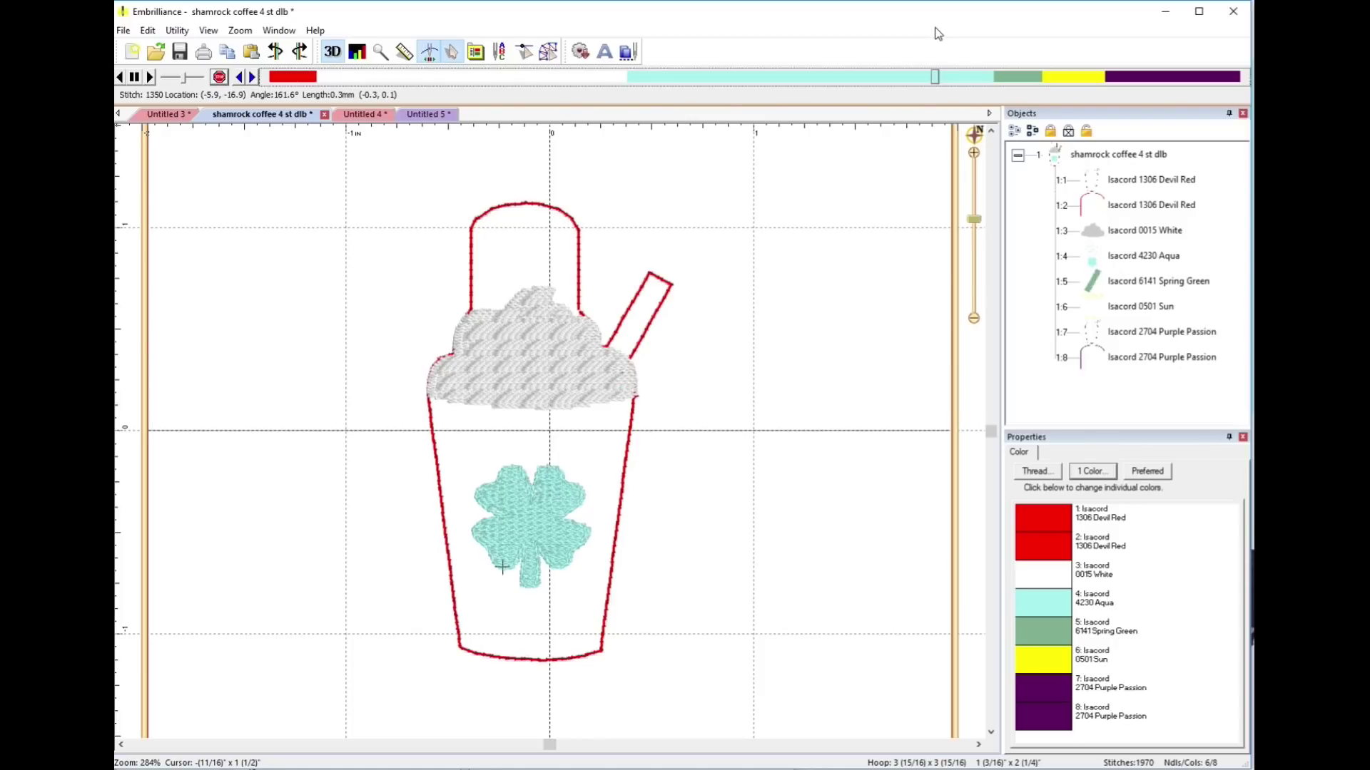
pyautogui.doubleClick(254, 77)
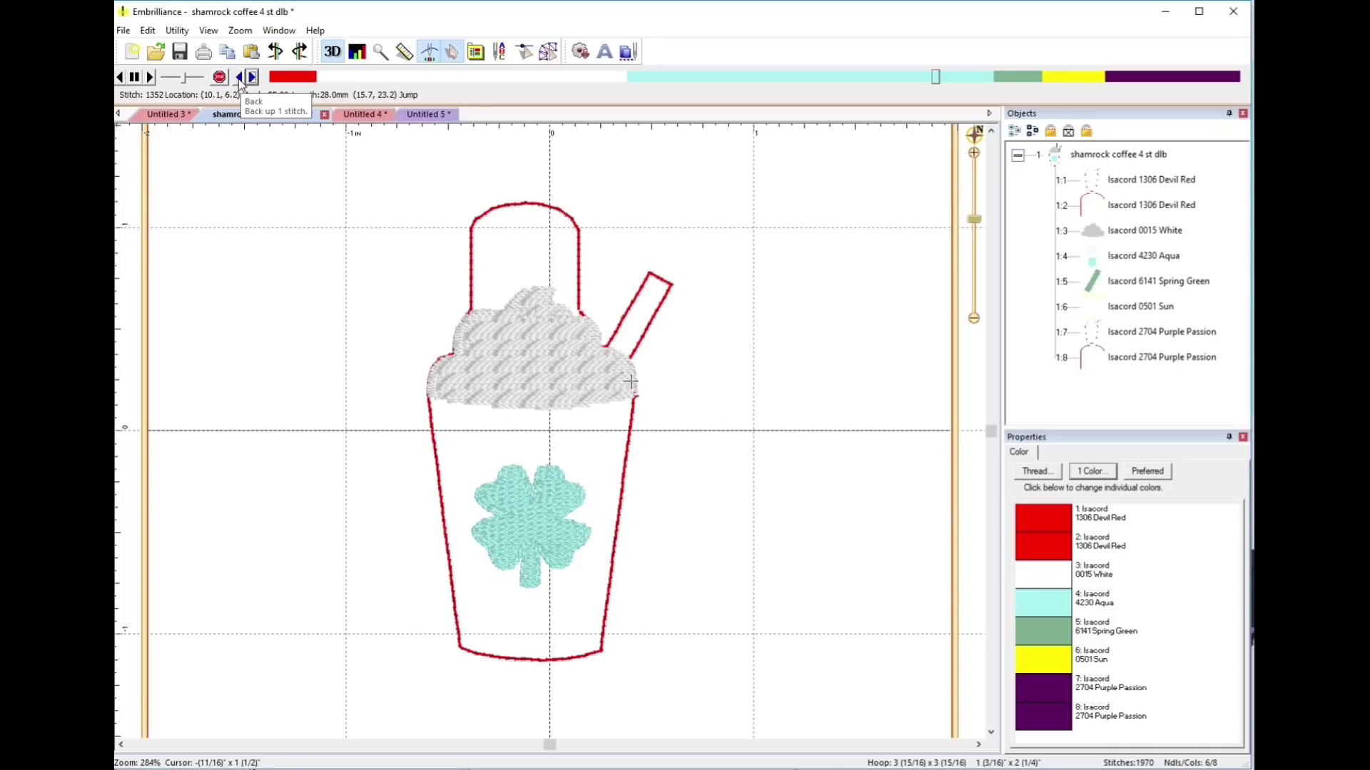
pyautogui.click(240, 78)
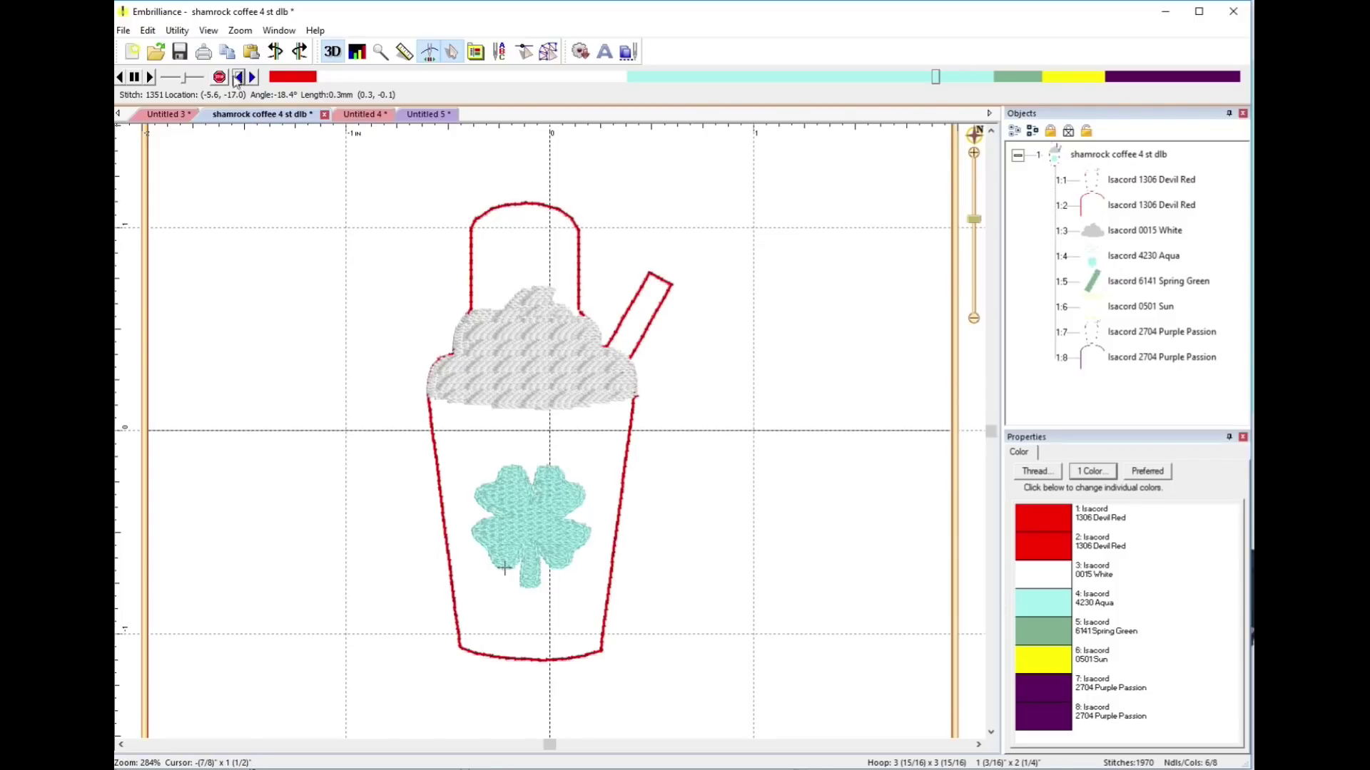
pyautogui.click(713, 77)
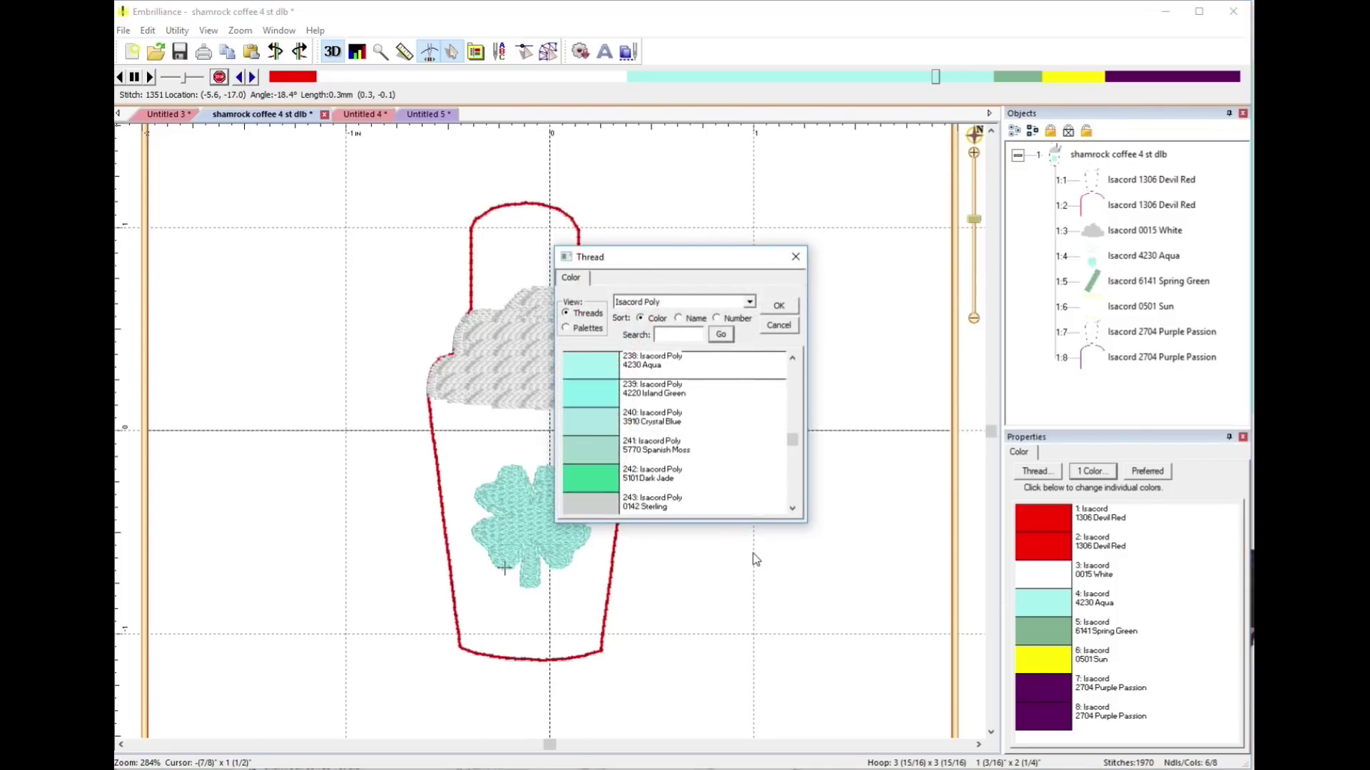
pyautogui.click(591, 477)
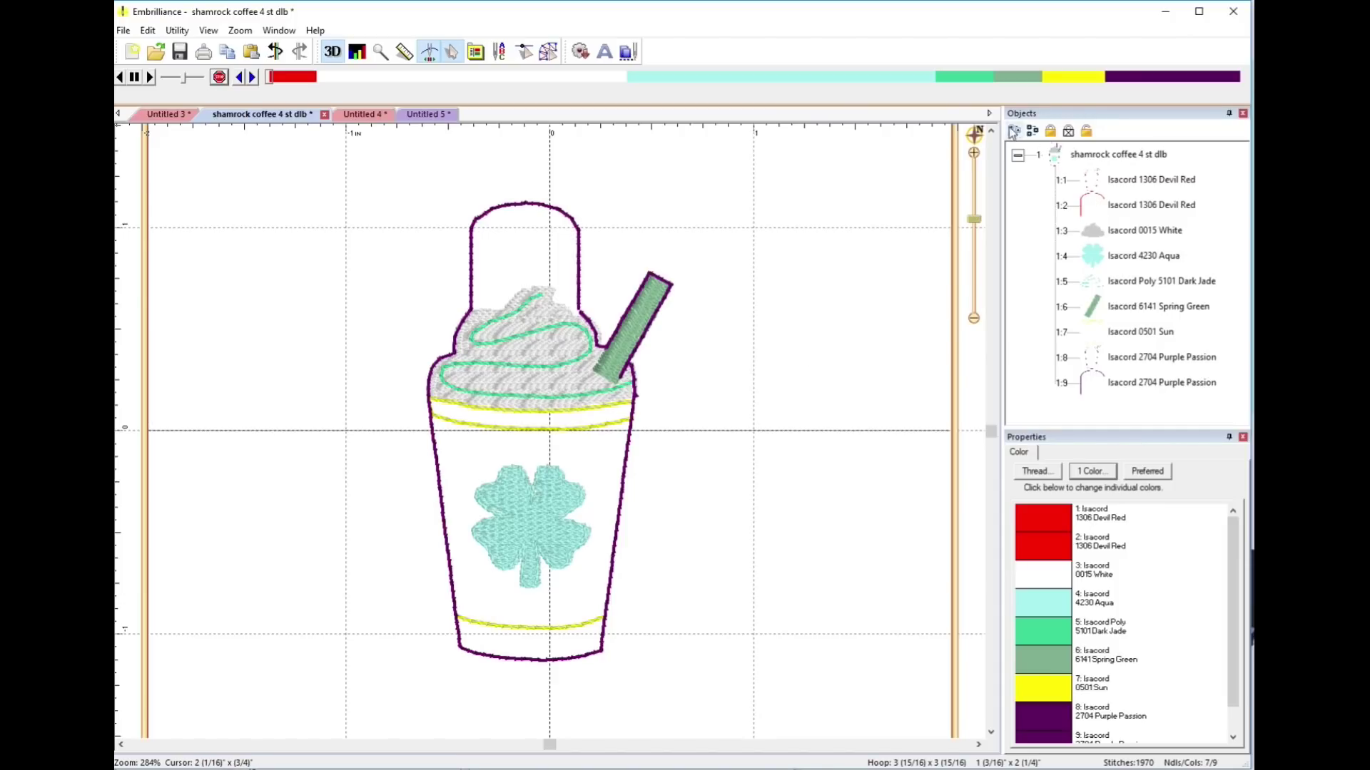
# Delete the shamrock's 4230 Aqua layer from the cup while keeping the Dark Jade swirl
pyautogui.click(1098, 264)
pyautogui.click(1099, 287)
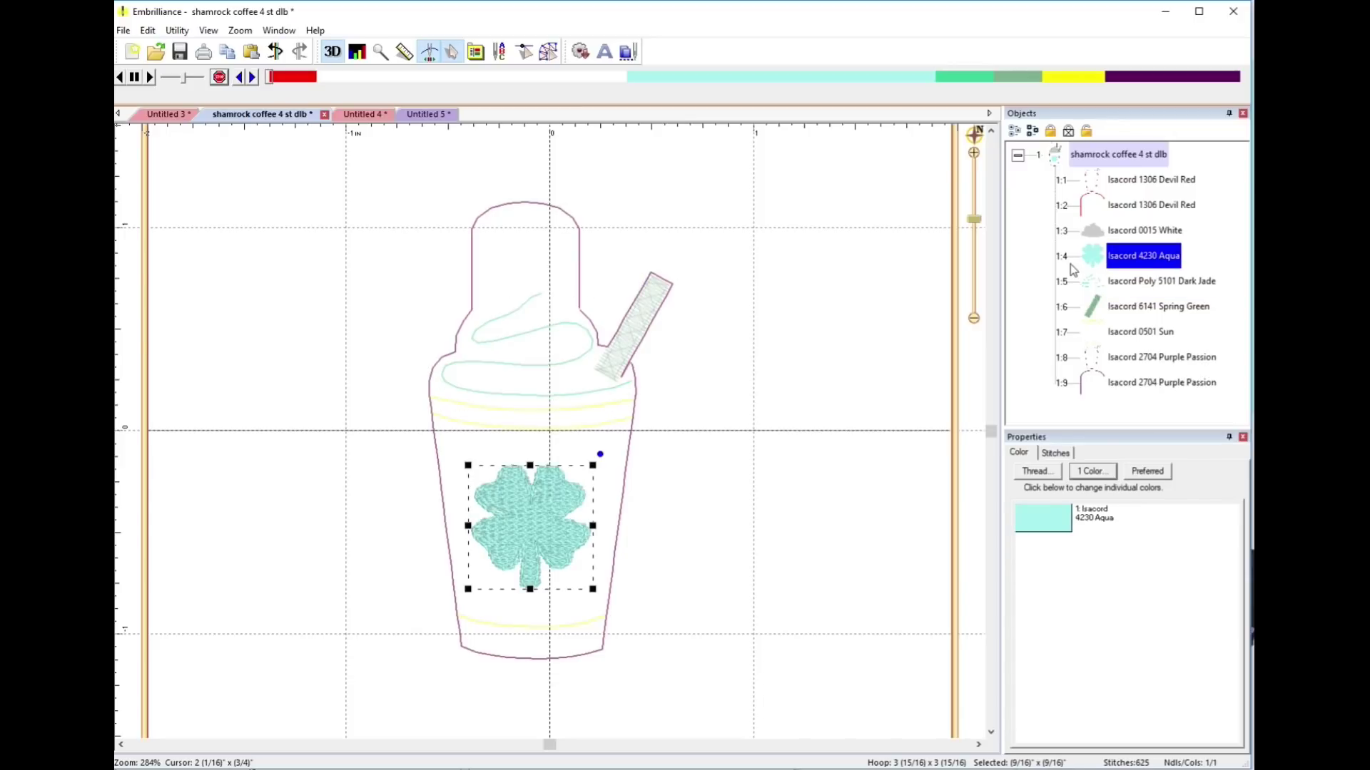
pyautogui.press('Delete')
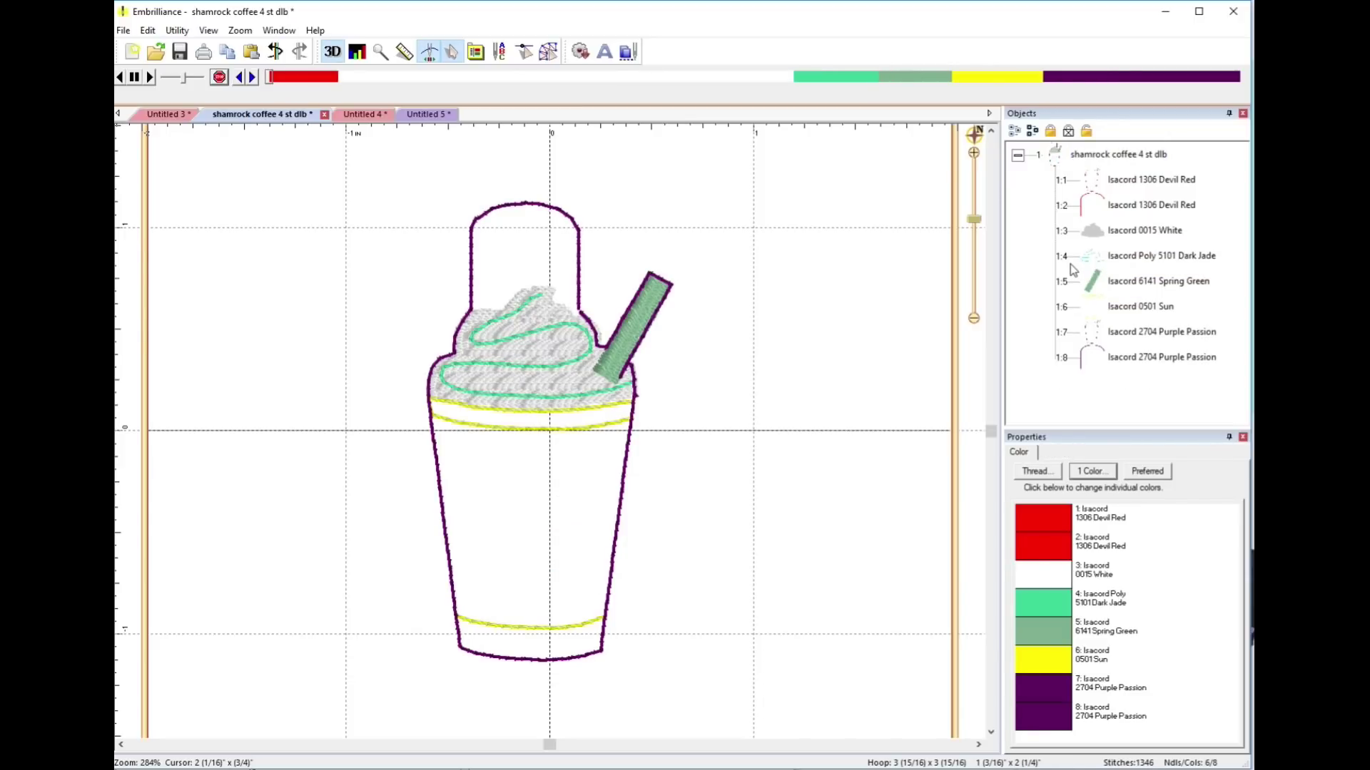